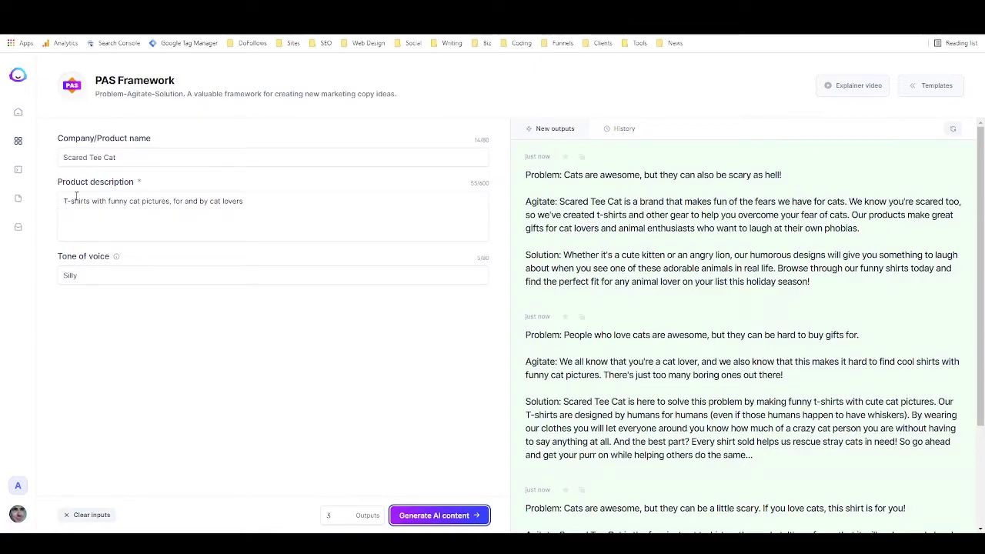
- Generate three new PAS copy outputs for Scared Tee Cat in a silly tone and read through them for ideas
left_click_drag(65, 201, 250, 202)
left_click(256, 204)
left_click(85, 281)
left_click(394, 514)
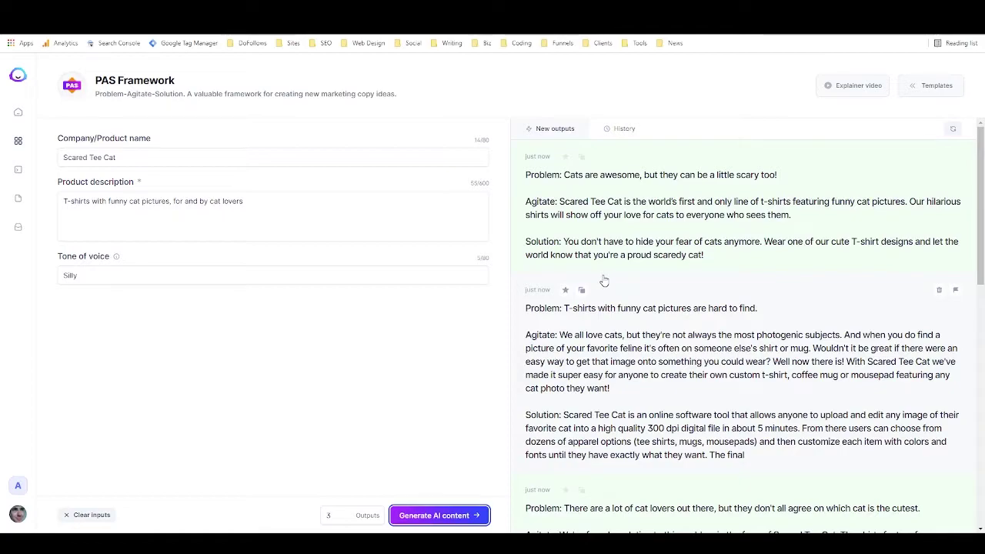
scroll(604, 281, "down", 3)
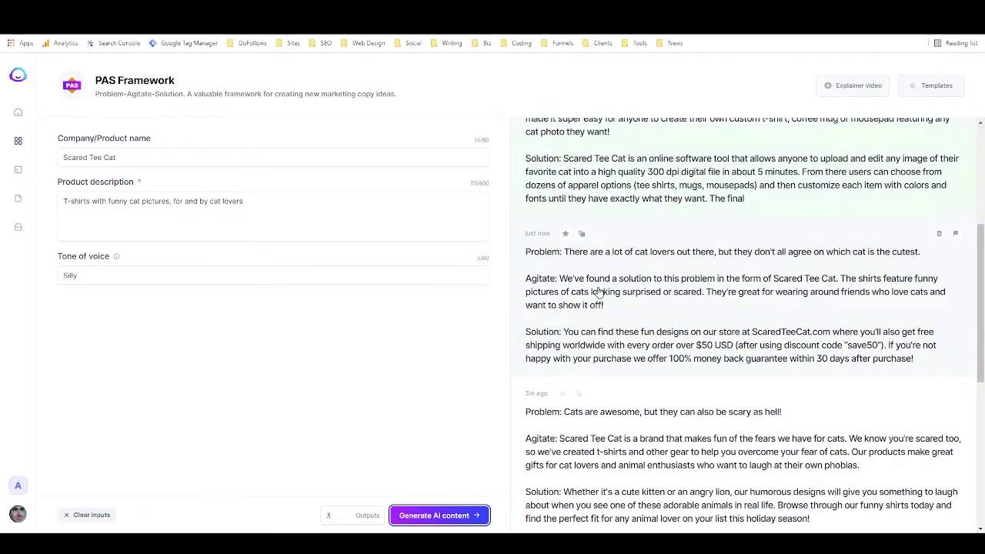
scroll(599, 293, "down", 4)
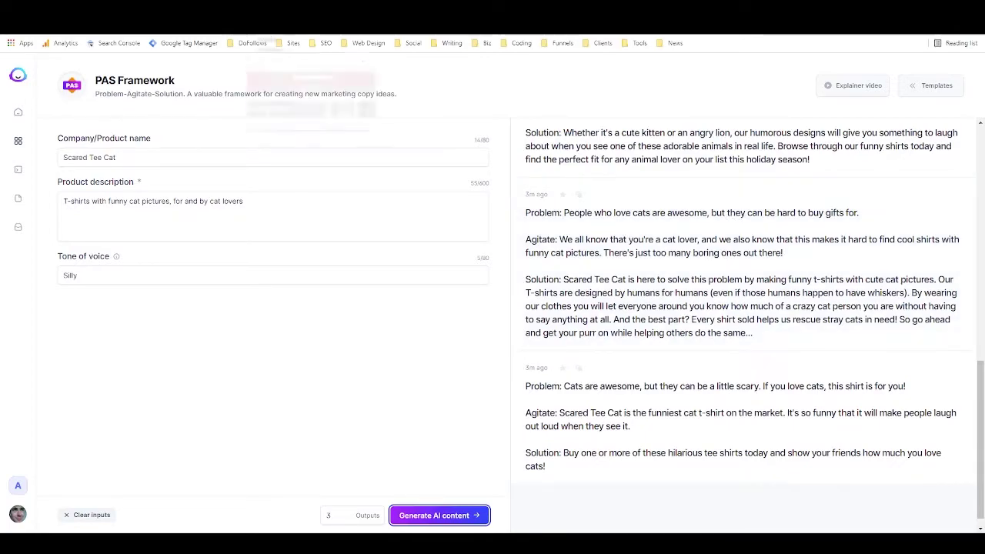
- Switch to InVideo, search the pre-made templates for "shirts" and look through the results
key("ctrl+Tab")
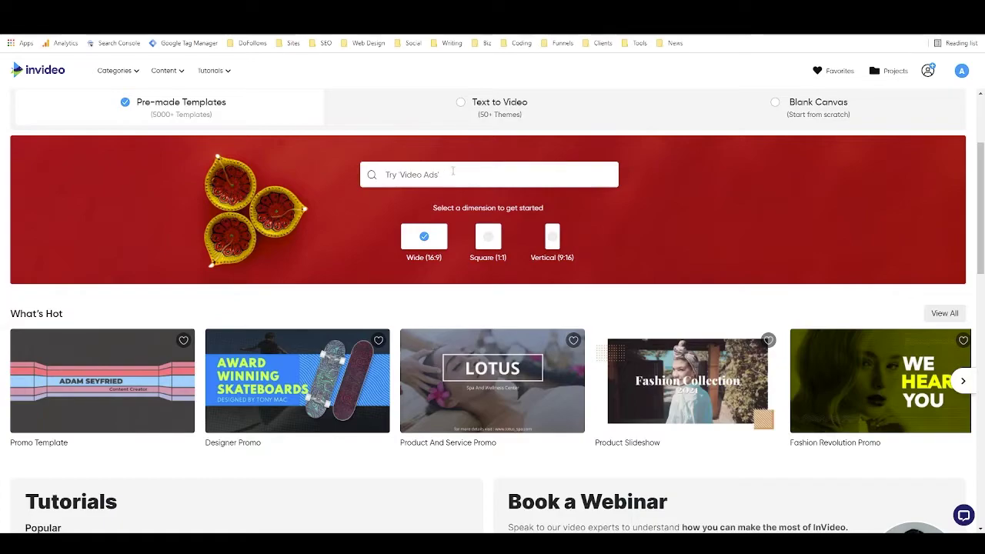
left_click(452, 173)
type("shirts")
key("Return")
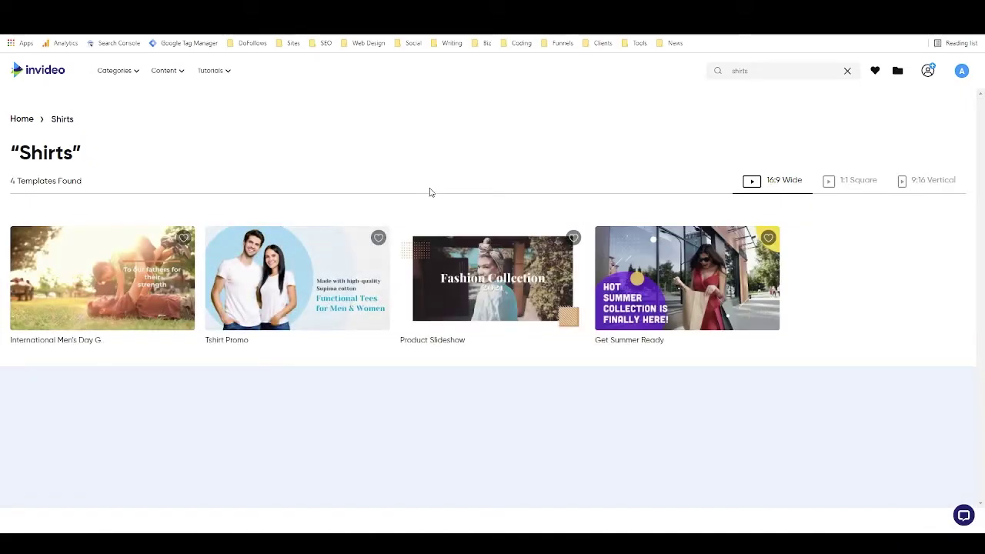
scroll(435, 257, "down", 3)
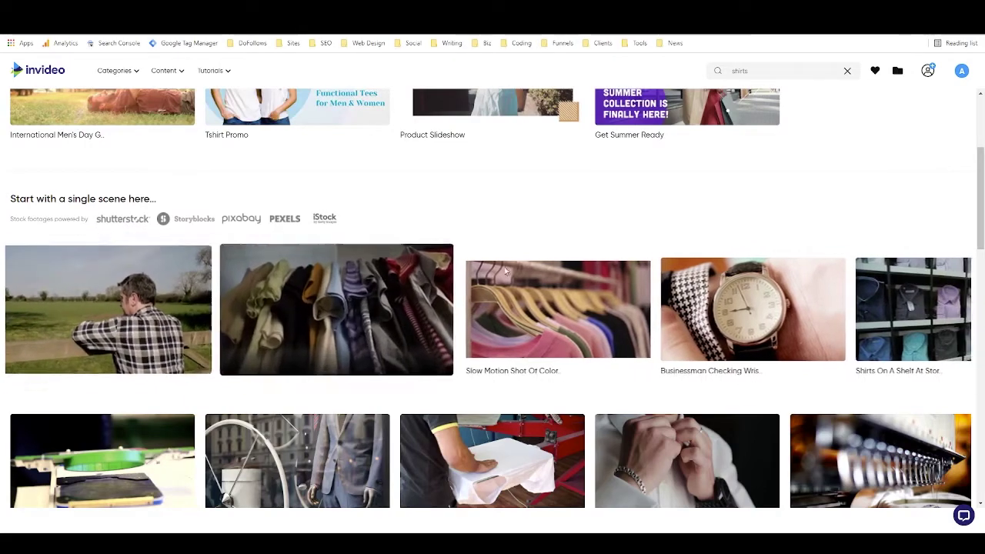
scroll(434, 247, "up", 3)
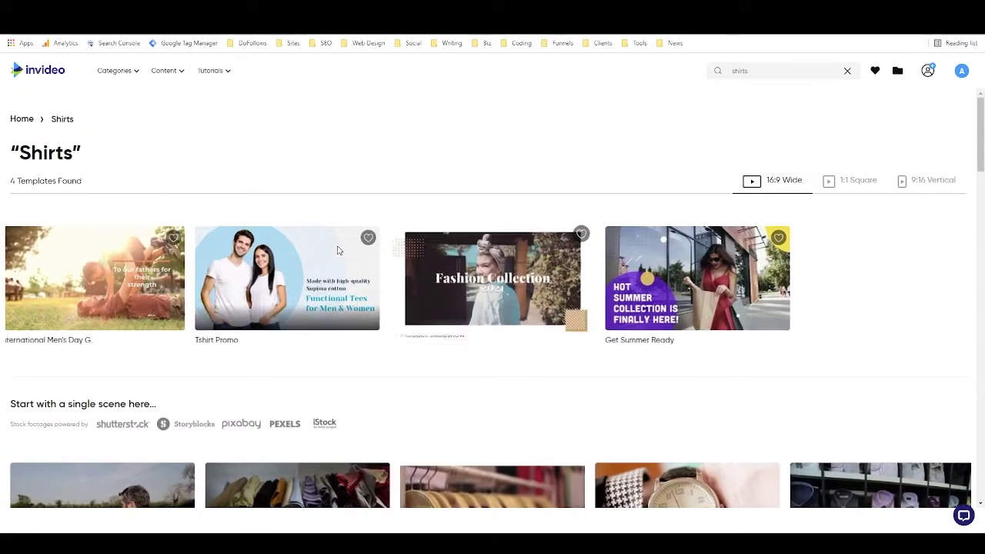
- Preview the Tshirt Promo template and start a project from it in Wide (16:9) format
mouse_move(301, 291)
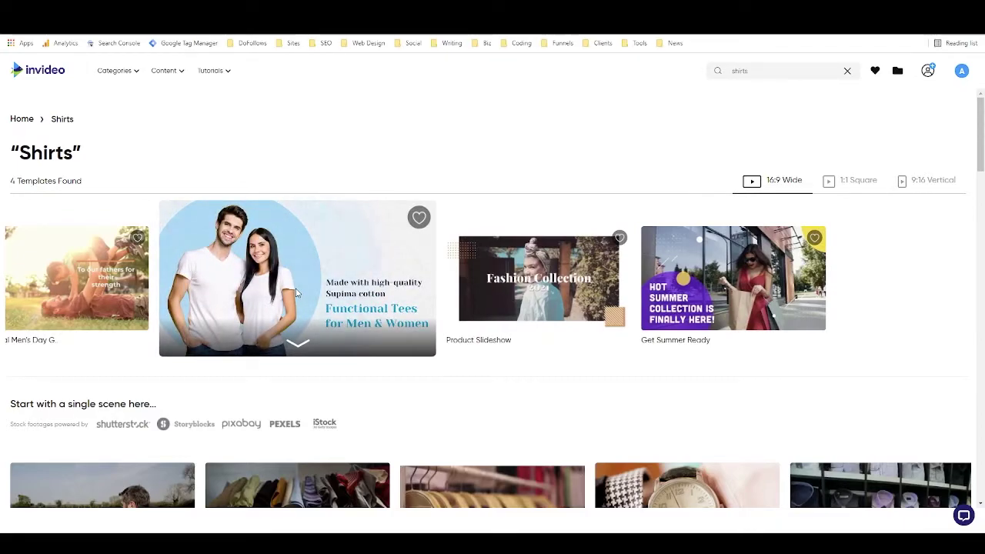
left_click(297, 292)
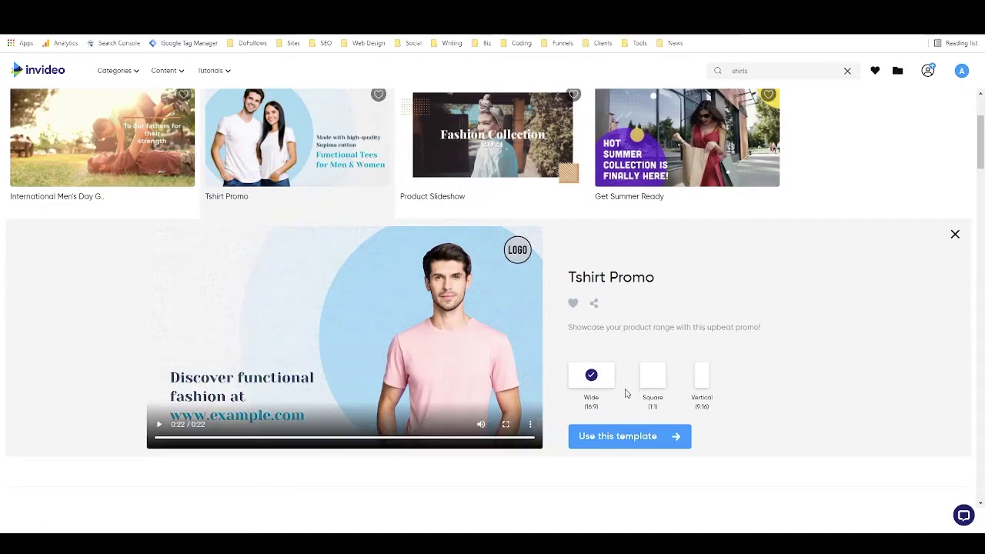
left_click(625, 440)
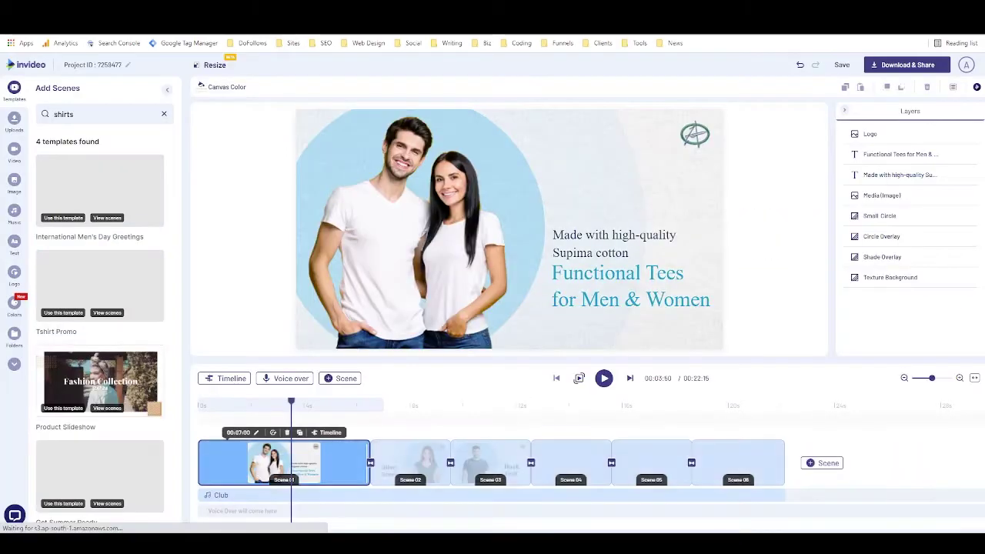
- Replace the Supima cotton text in Scene 01 with "Cat lovers are great, but they can be" and move it clear above the blue headline
left_click(590, 241)
double_click(588, 234)
left_click(588, 235)
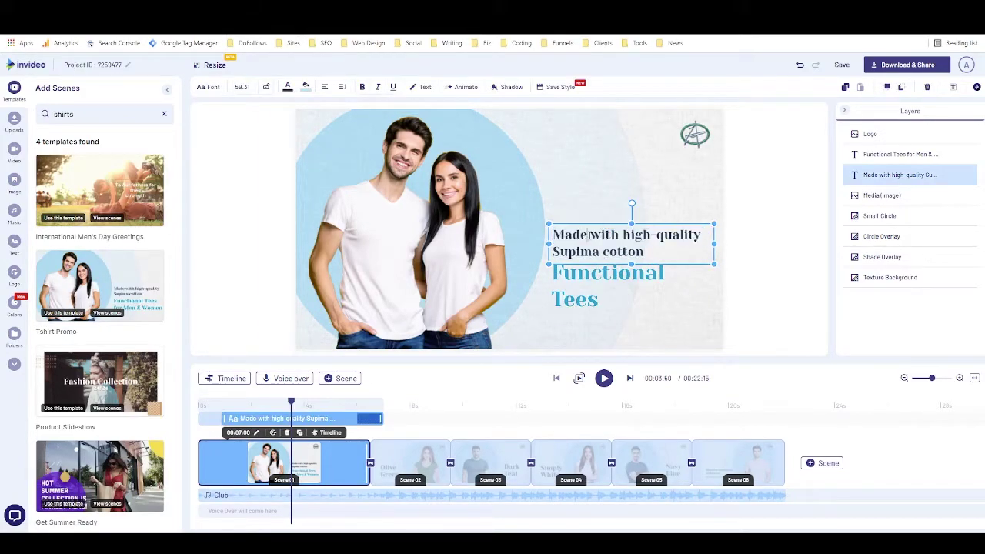
left_click_drag(655, 252, 555, 235)
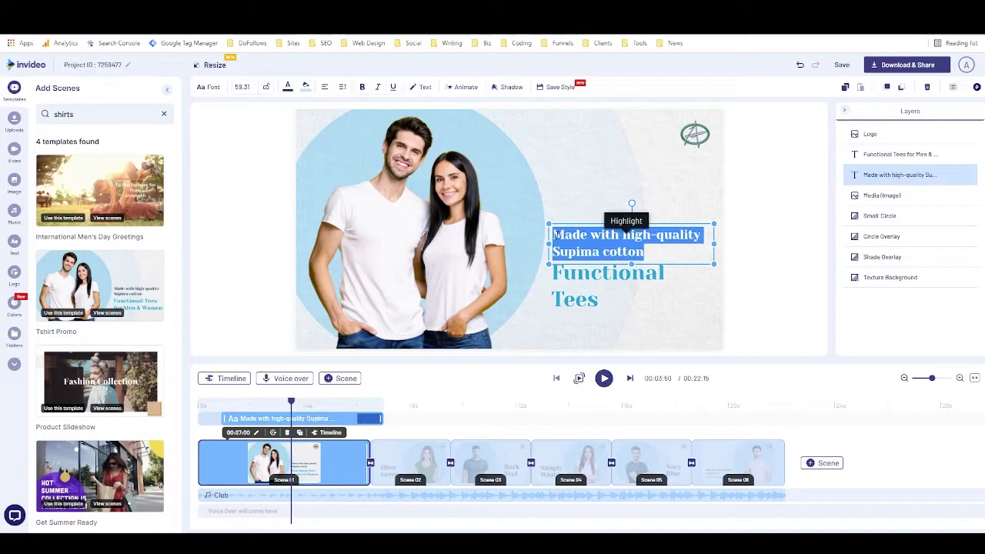
type("Ca")
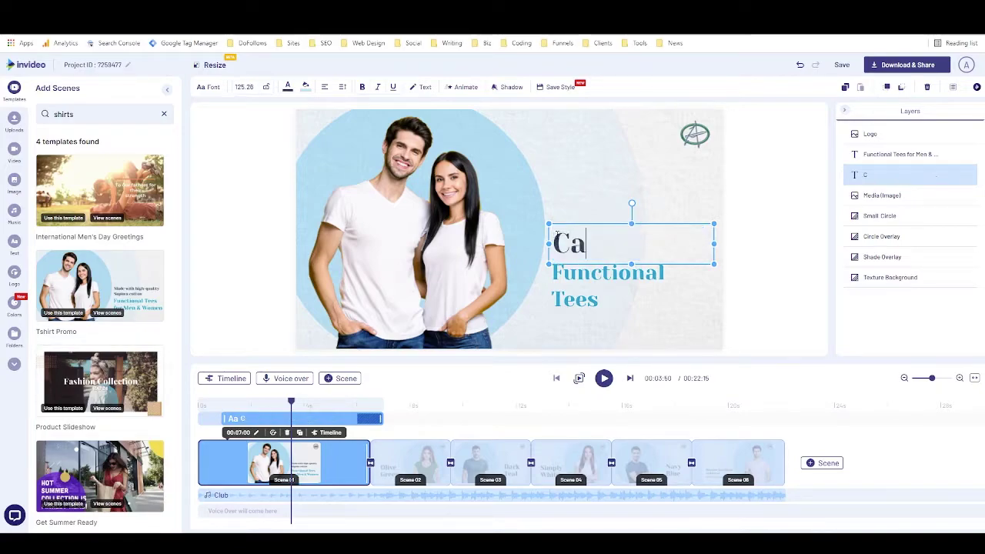
type("t lover")
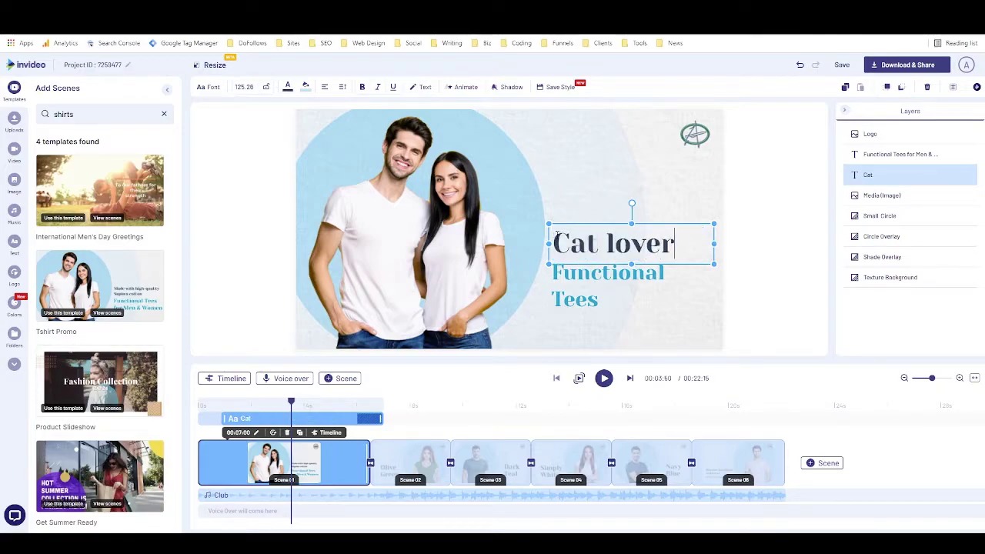
type("s are great")
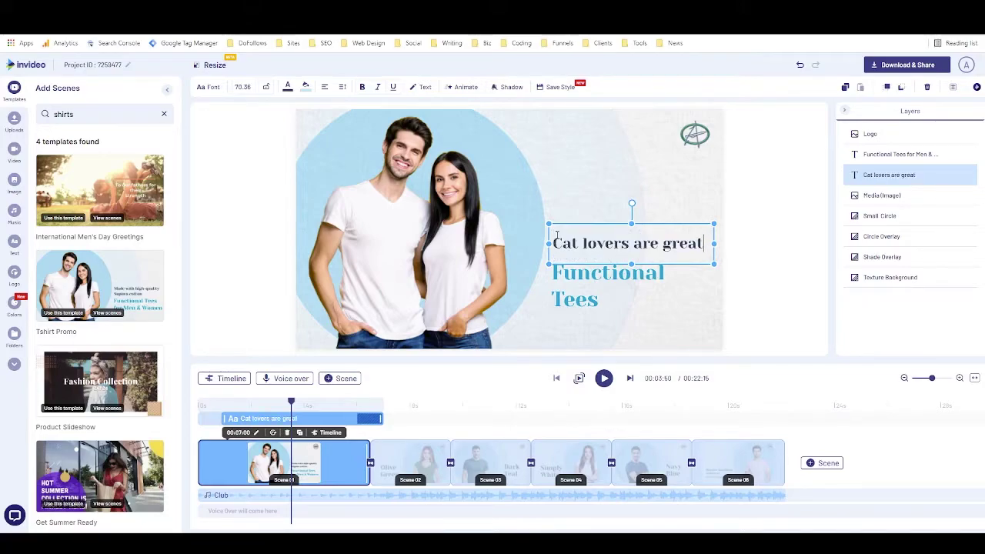
type(", b")
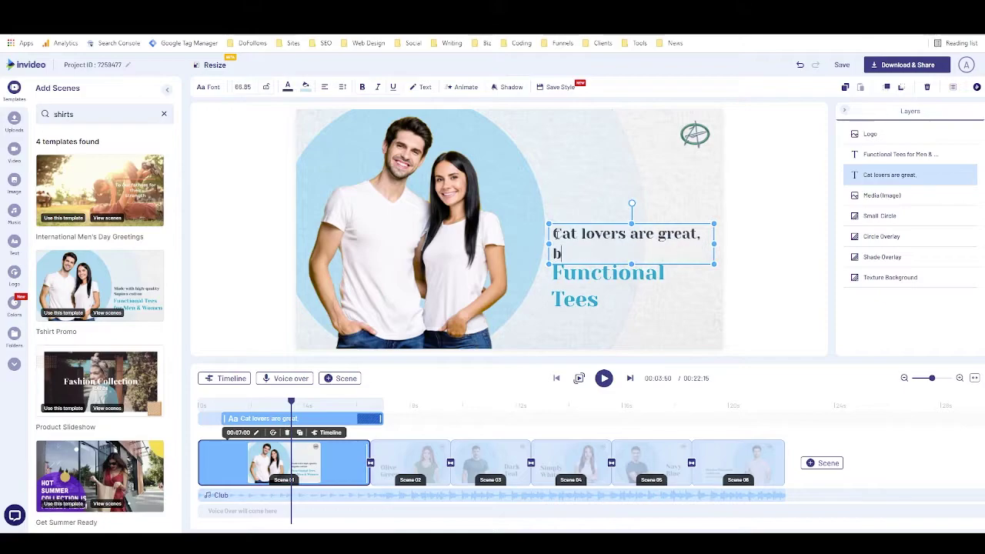
type("ut they can be")
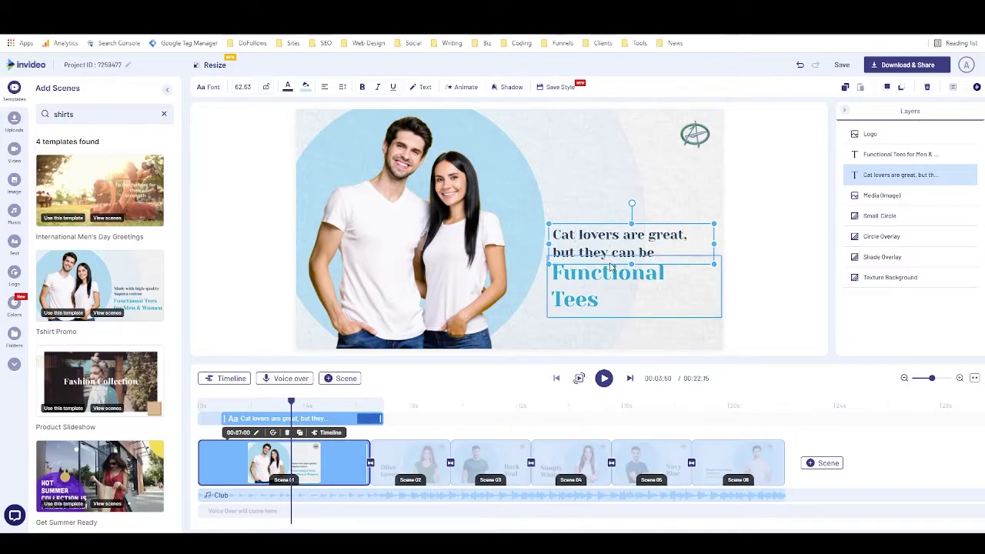
left_click_drag(605, 247, 605, 229)
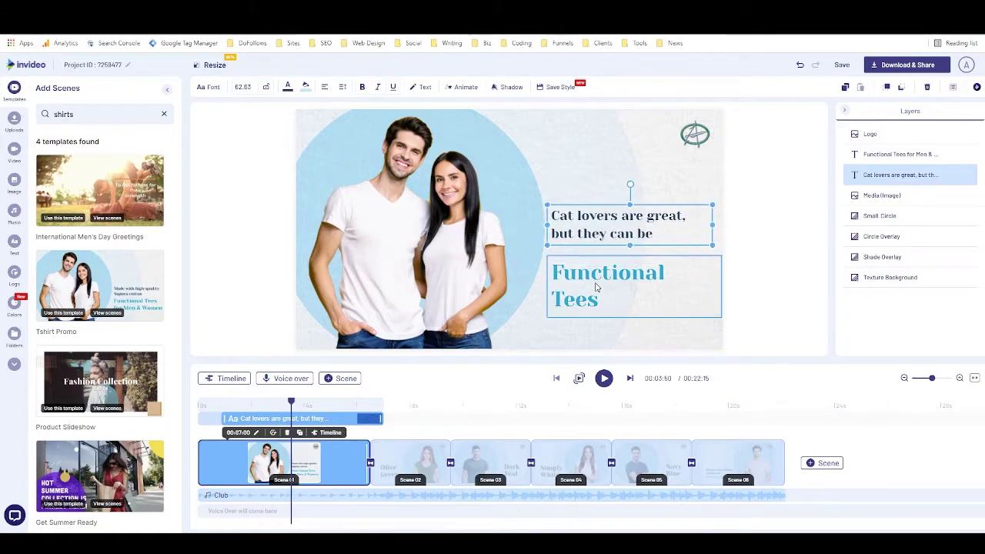
- Shift the blue "Functional Tees for Men & Women" headline up slightly and replace its text with "Im-paw-sible"
left_click_drag(595, 277, 591, 259)
triple_click(591, 259)
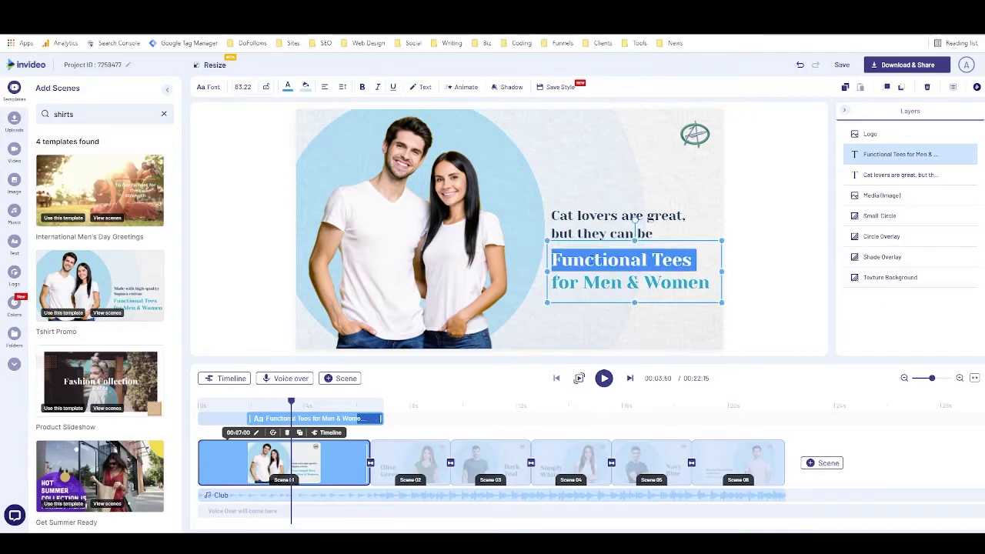
key("ctrl+a")
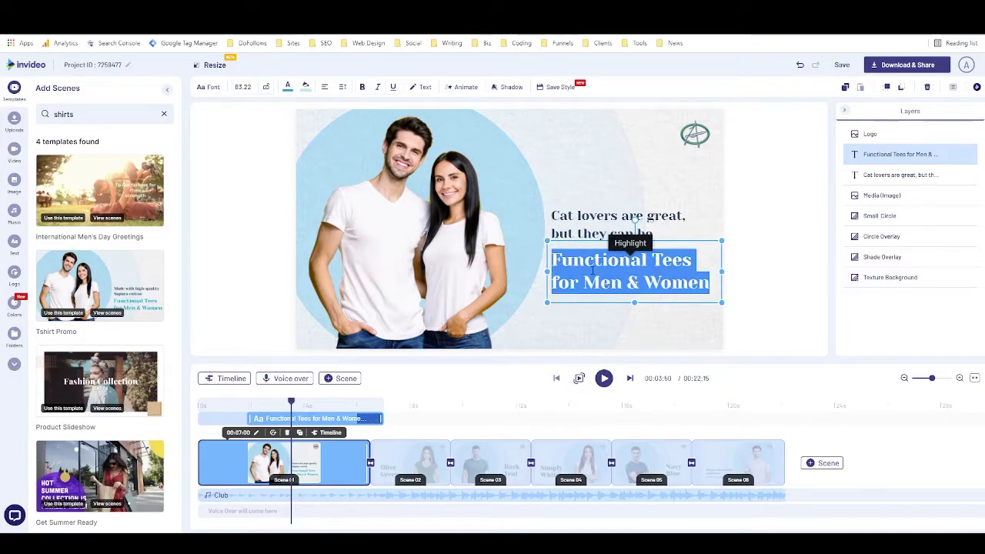
key("BackSpace")
type("Imp")
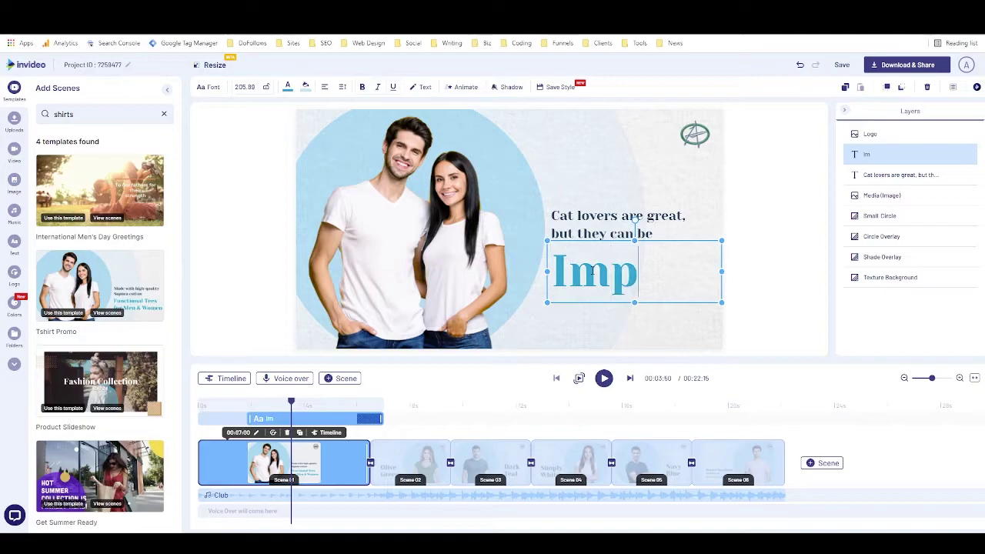
key("BackSpace")
type("-paws")
key("BackSpace")
type("-")
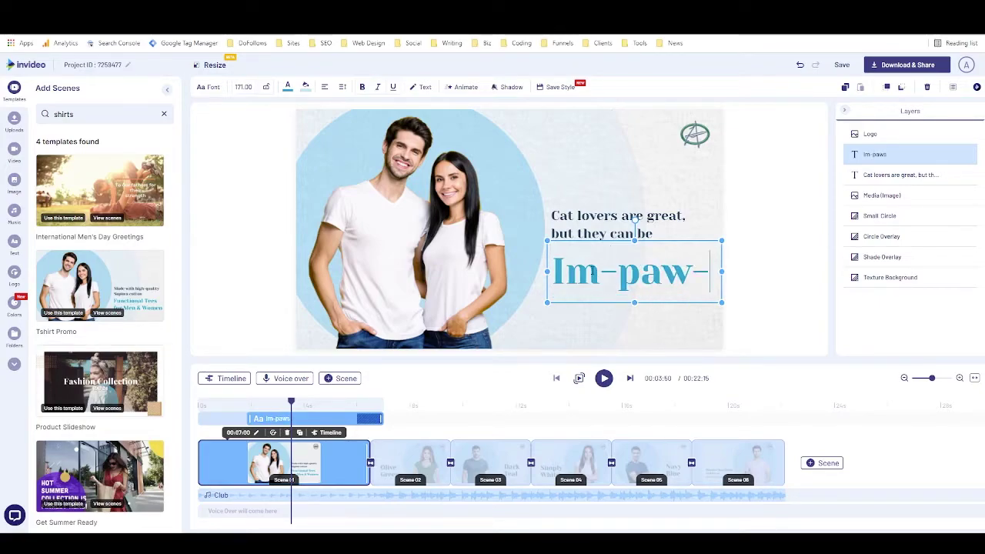
type("sible")
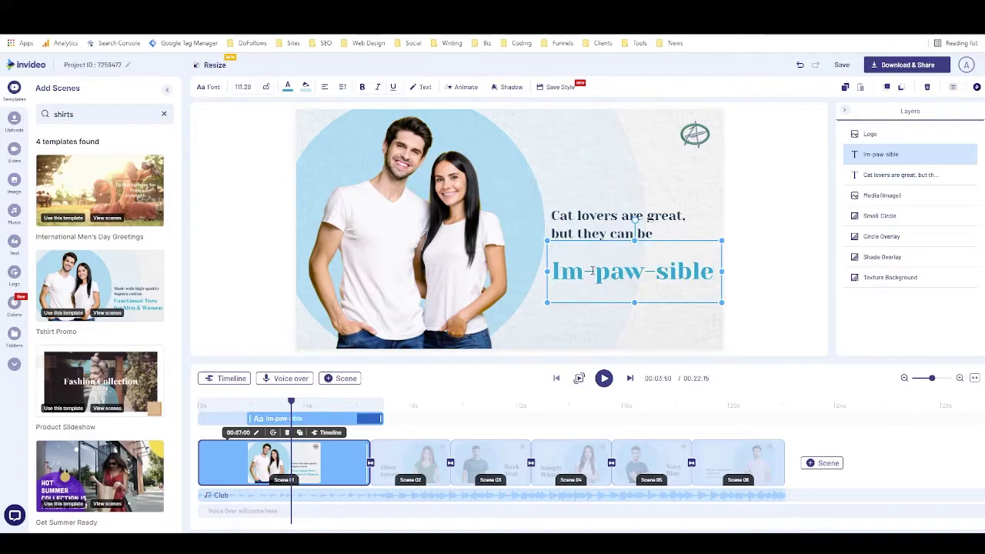
- Move the blue headline up so it sits directly beneath the dark two-line text
left_click(730, 214)
left_click_drag(626, 288, 631, 260)
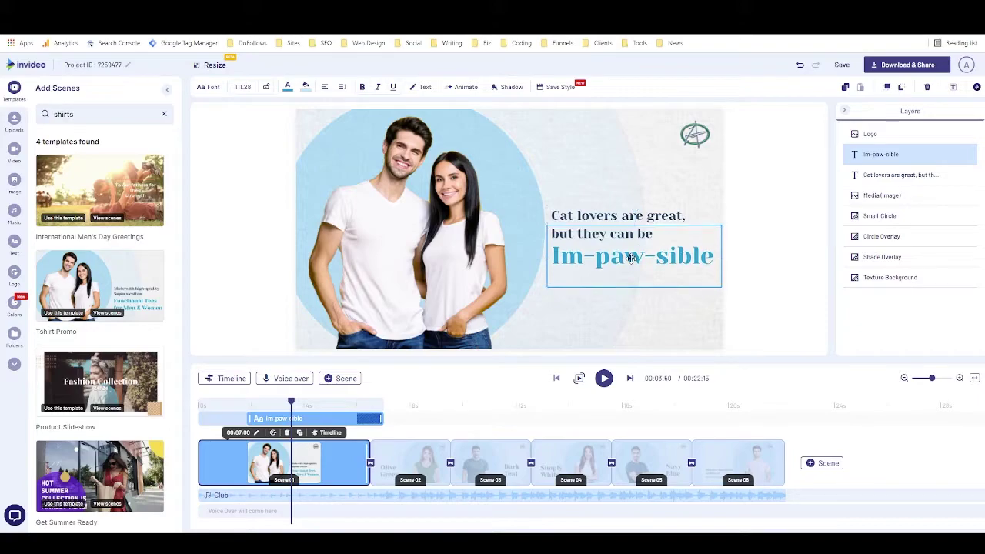
left_click(756, 213)
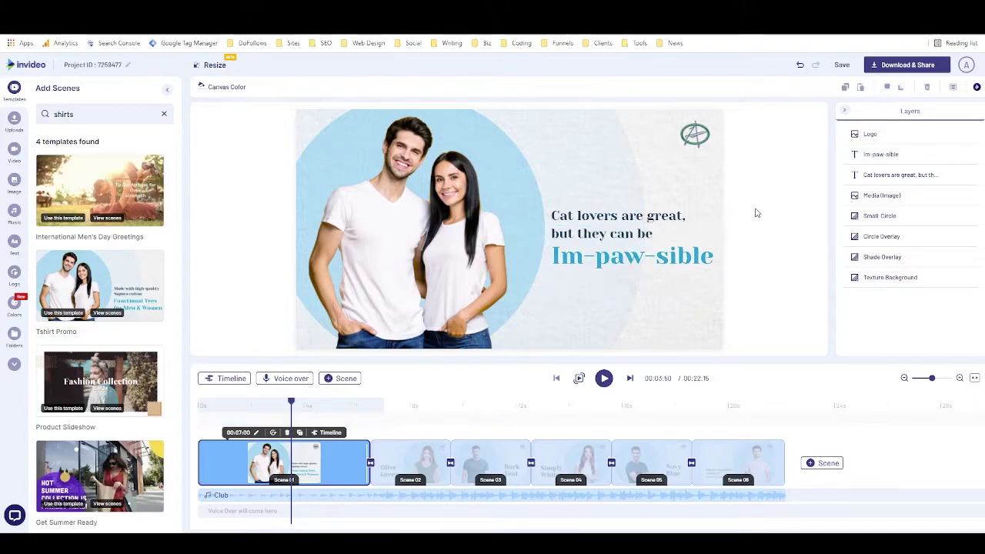
- Duplicate the dark two-line text, place the copy below the blue headline and change its wording to "to shop for"
left_click(620, 218)
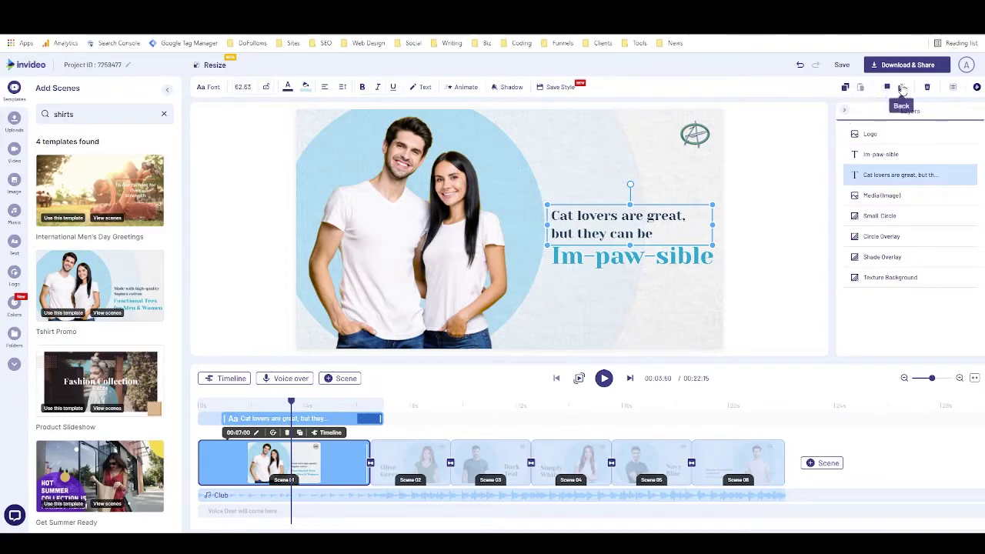
left_click(846, 90)
left_click(861, 87)
left_click_drag(646, 223, 633, 293)
key("ctrl+a")
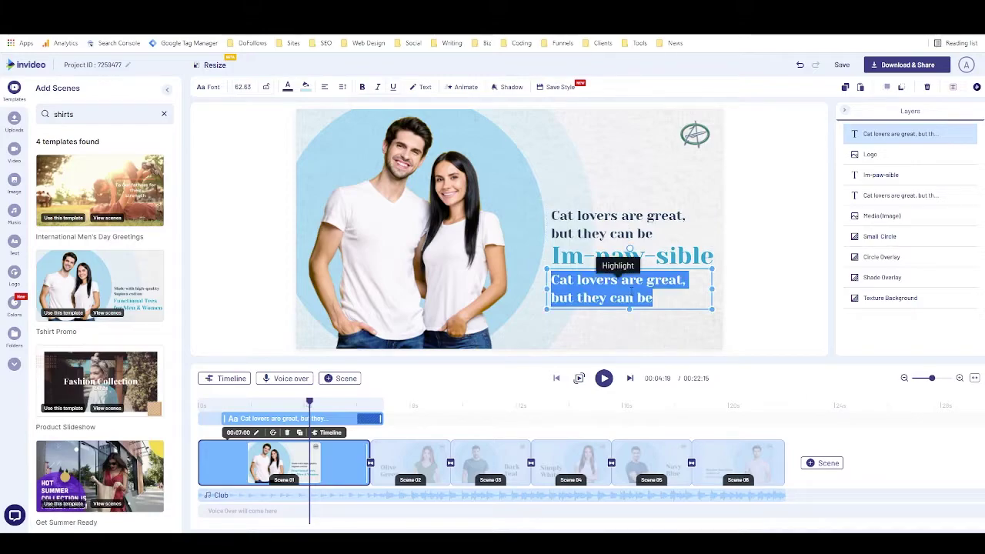
type("to shop for")
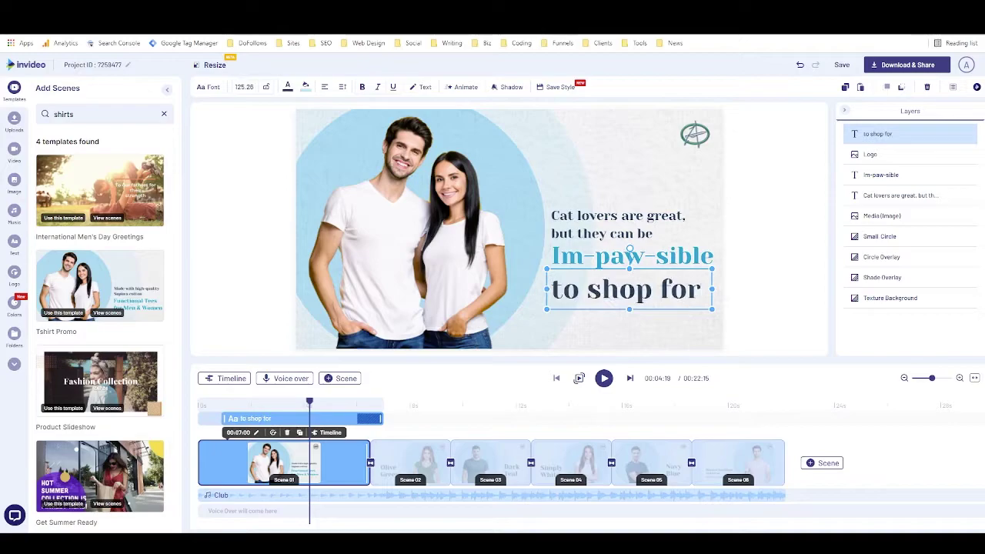
- Set the font size of both dark text blocks, above and below the blue headline, to 64
left_click(622, 215)
left_click(243, 87)
type("64")
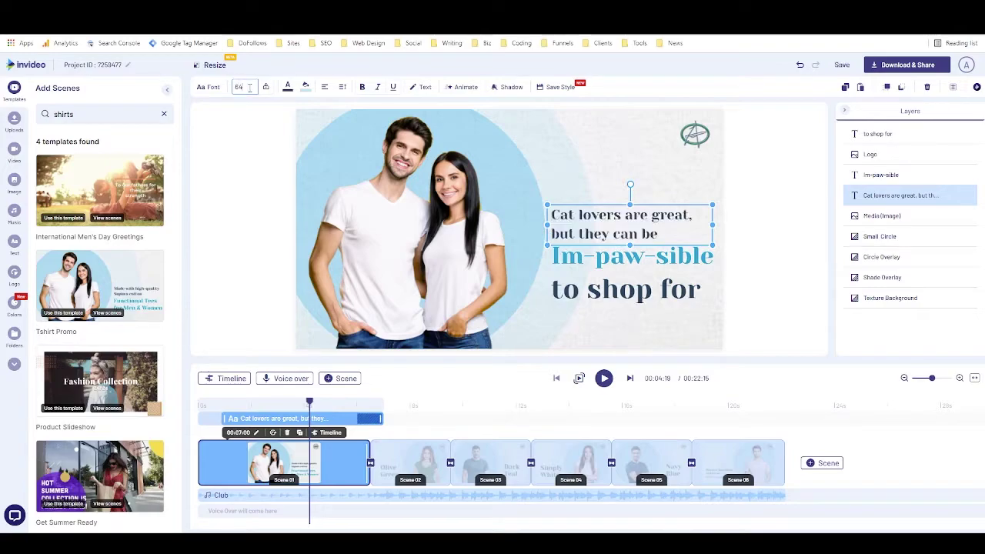
key("Tab")
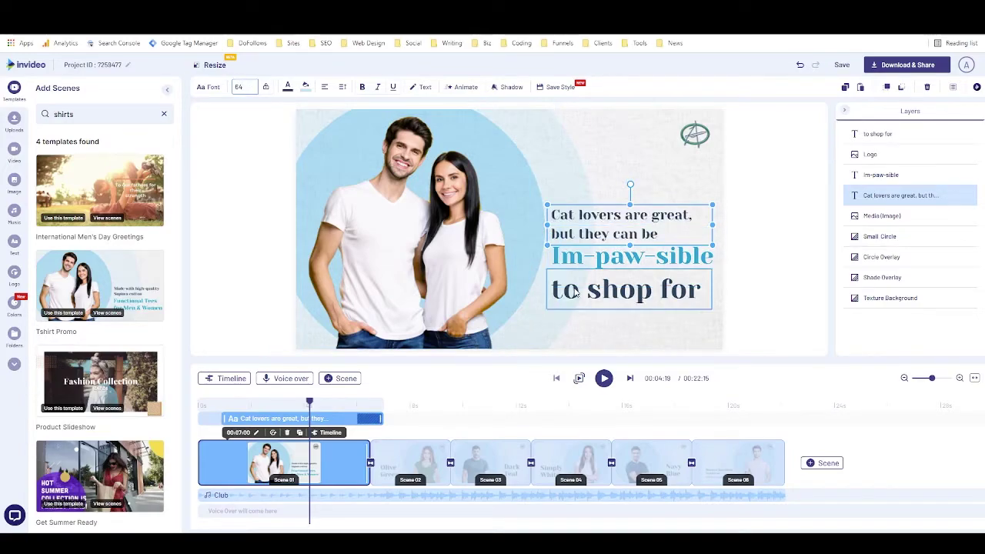
left_click(245, 87)
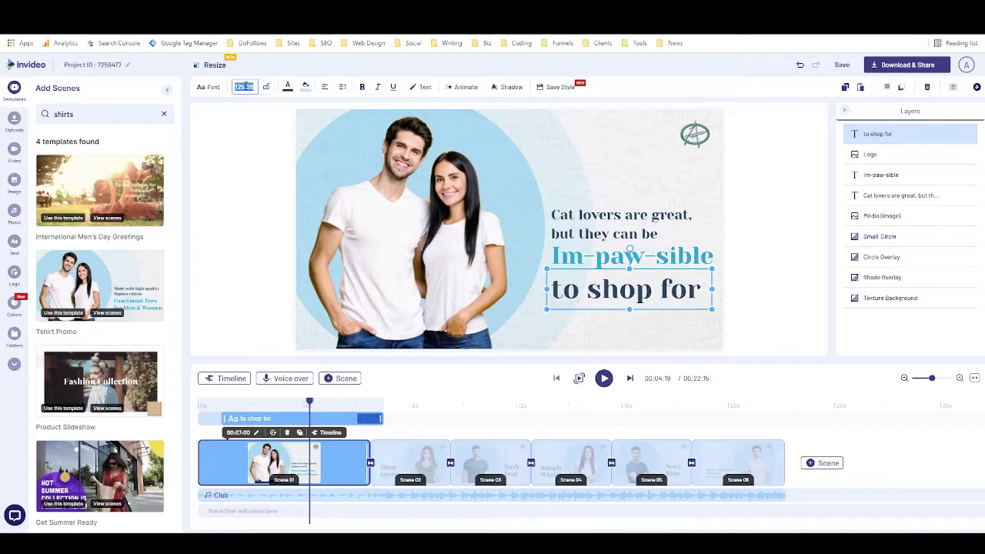
type("64")
left_click(242, 108)
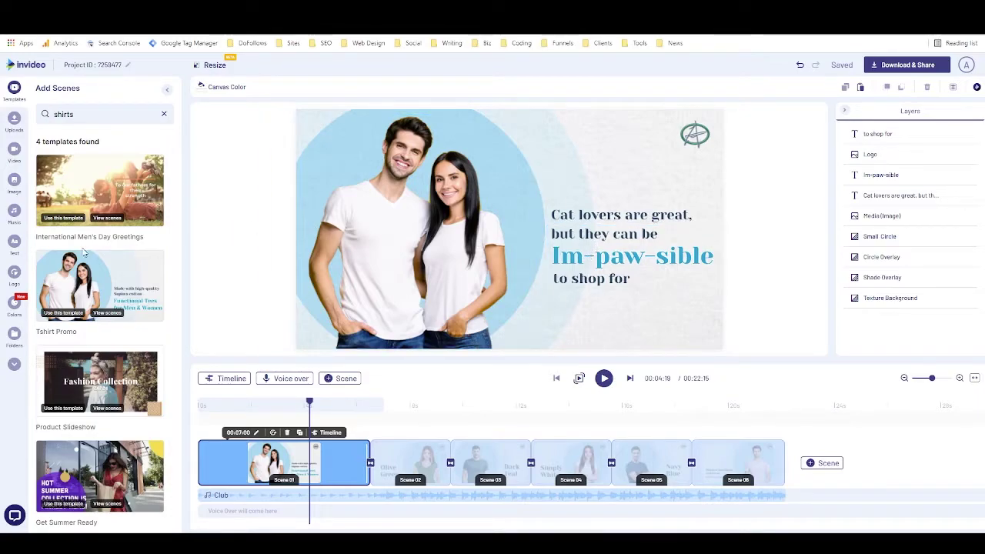
- Look over the available color palettes, including the brand colors, and open the logo library
left_click(16, 311)
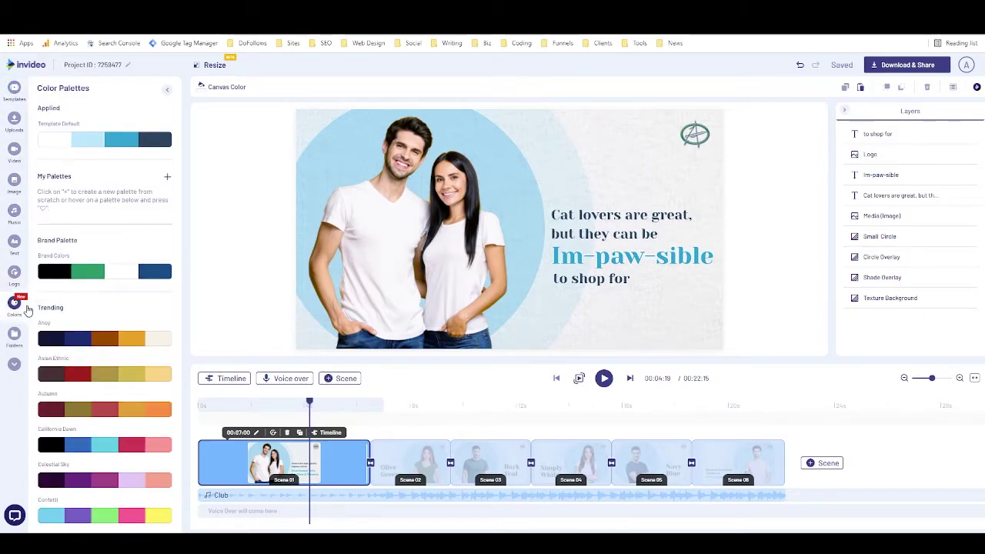
mouse_move(158, 274)
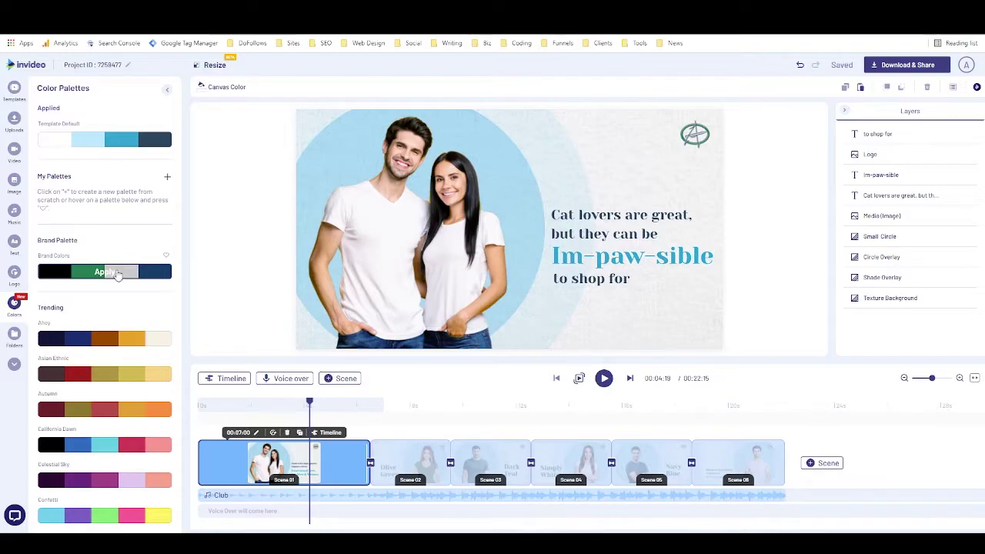
left_click(15, 275)
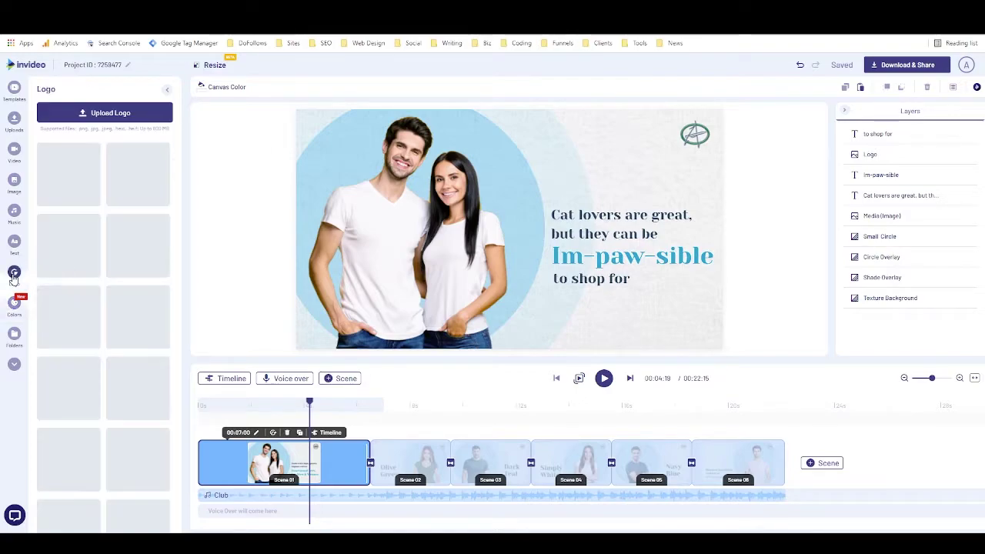
- Replace the project logo with the black cat logo on a blue background and position it in the scene's upper right corner
mouse_move(67, 282)
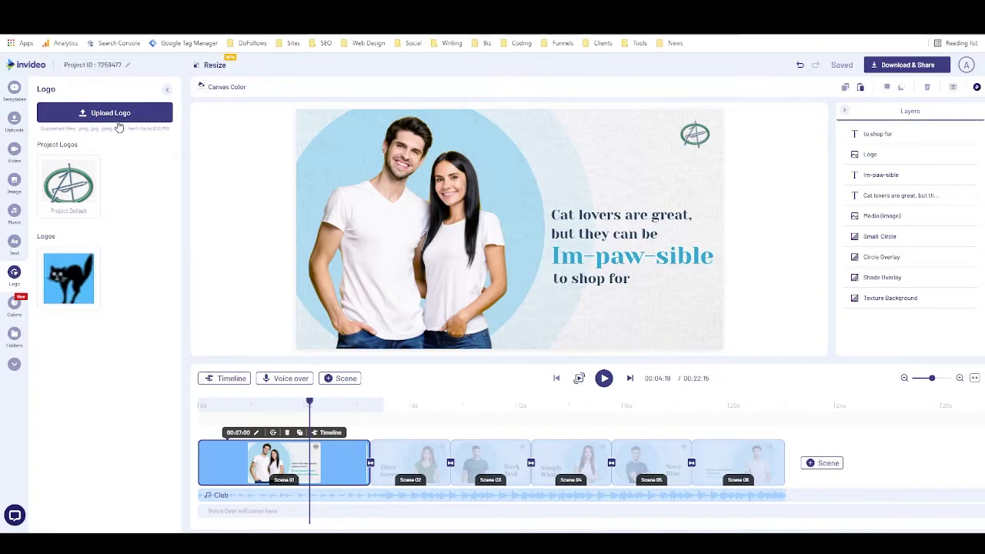
left_click(72, 279)
left_click_drag(679, 151, 691, 140)
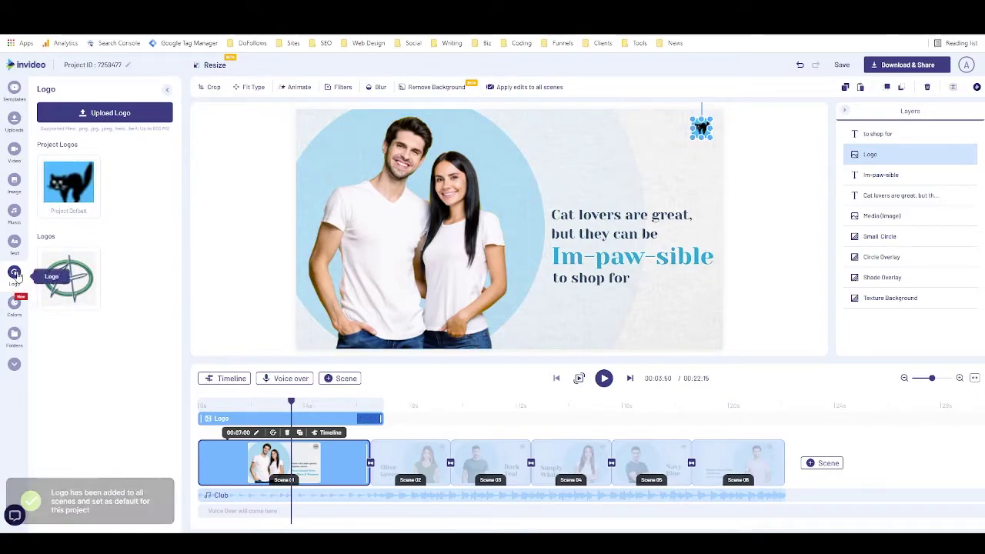
- Apply the trending Asian Ethnic color palette to the project
left_click(13, 305)
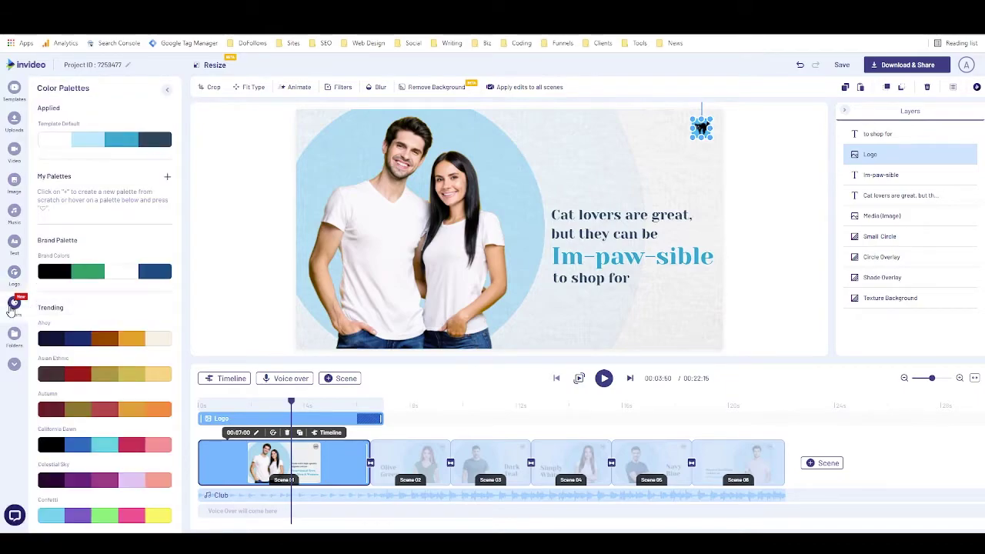
left_click(113, 140)
left_click(104, 375)
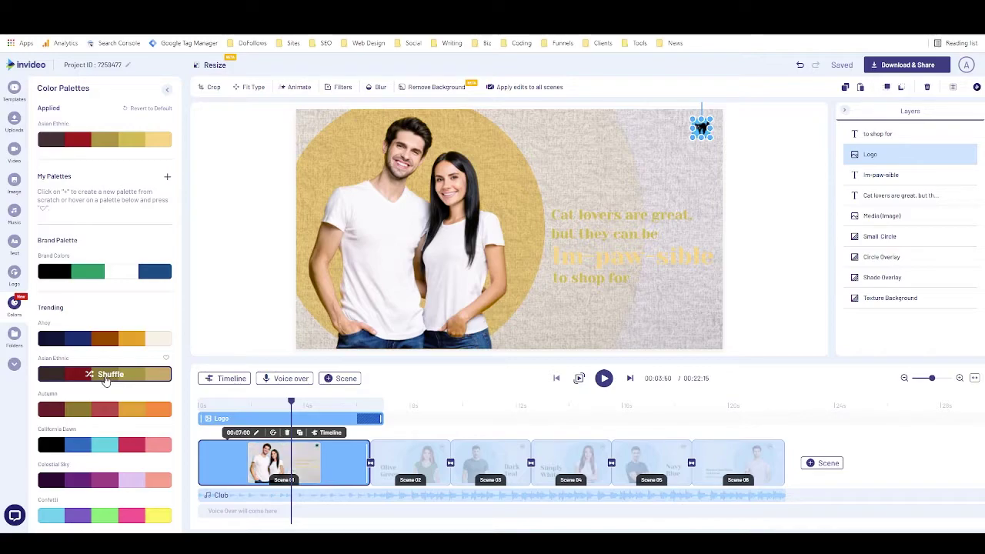
- Recolor the "Cat lovers are great, but they can be" text with the dark brown project color #493333
left_click(626, 257)
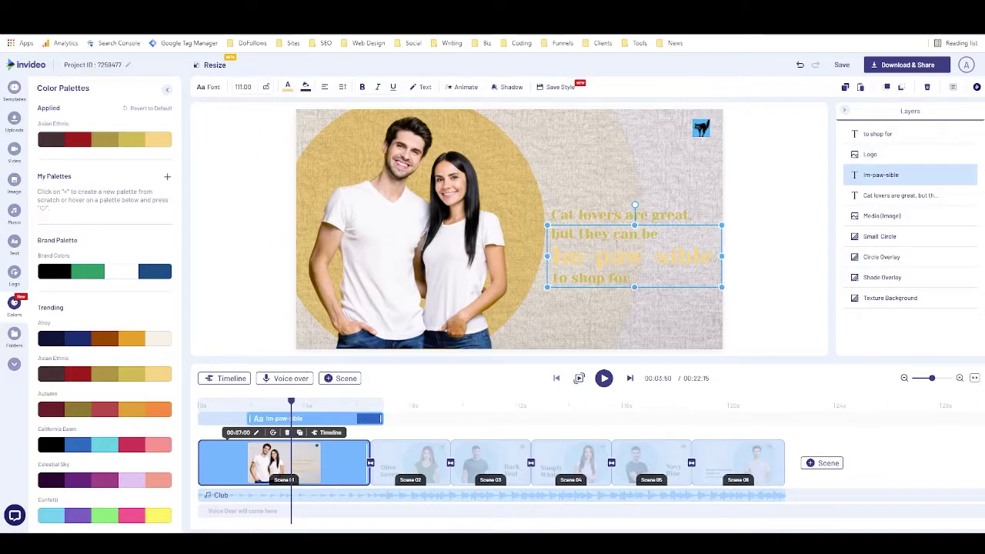
left_click(287, 87)
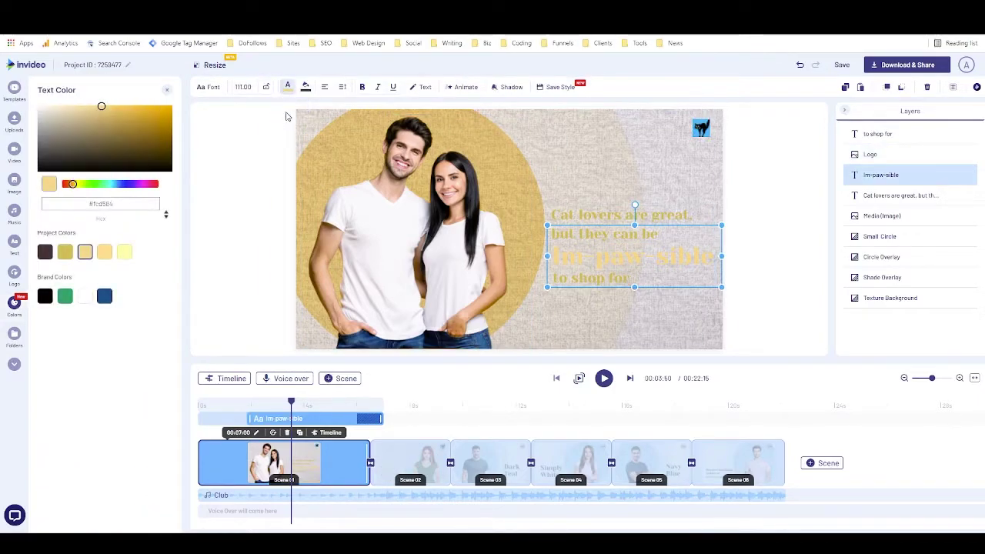
left_click(602, 223)
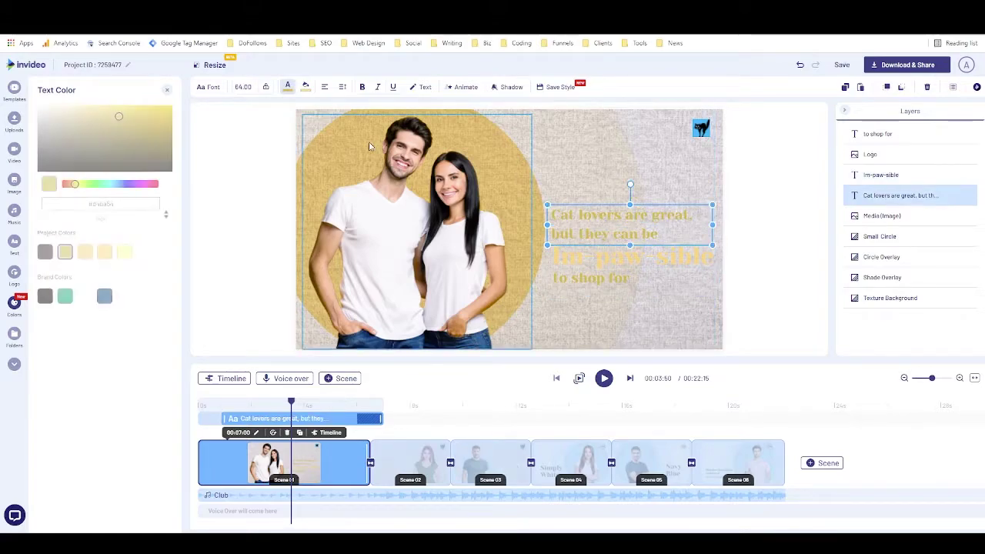
left_click(288, 87)
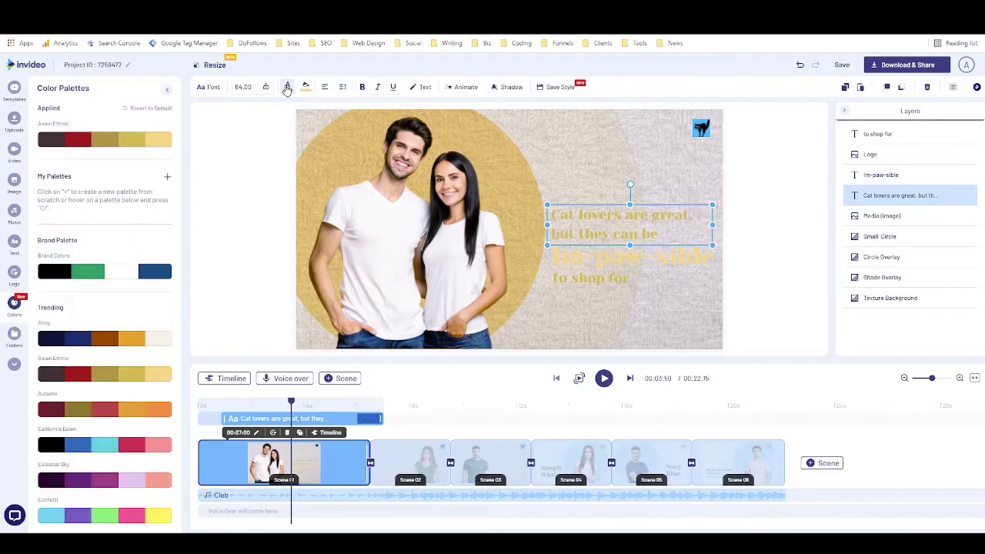
left_click(287, 87)
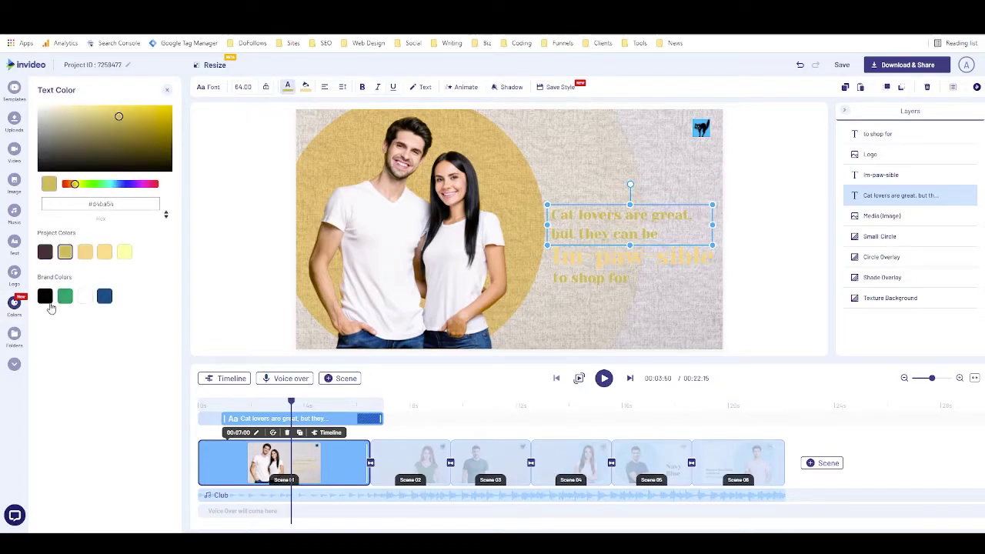
left_click(45, 257)
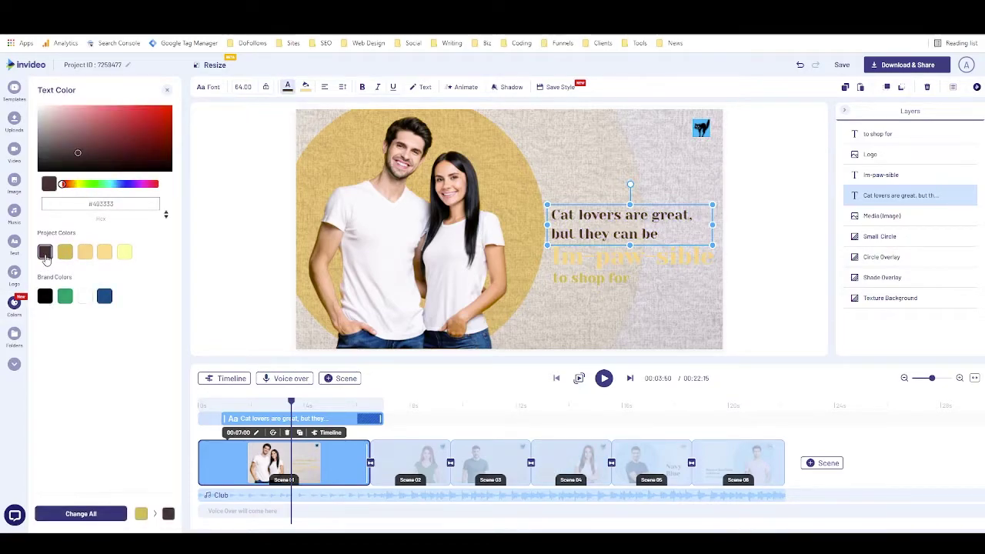
- Recolor the "Im-paw-sible" headline and the "to shop for" text with the same dark brown project color
left_click(606, 263)
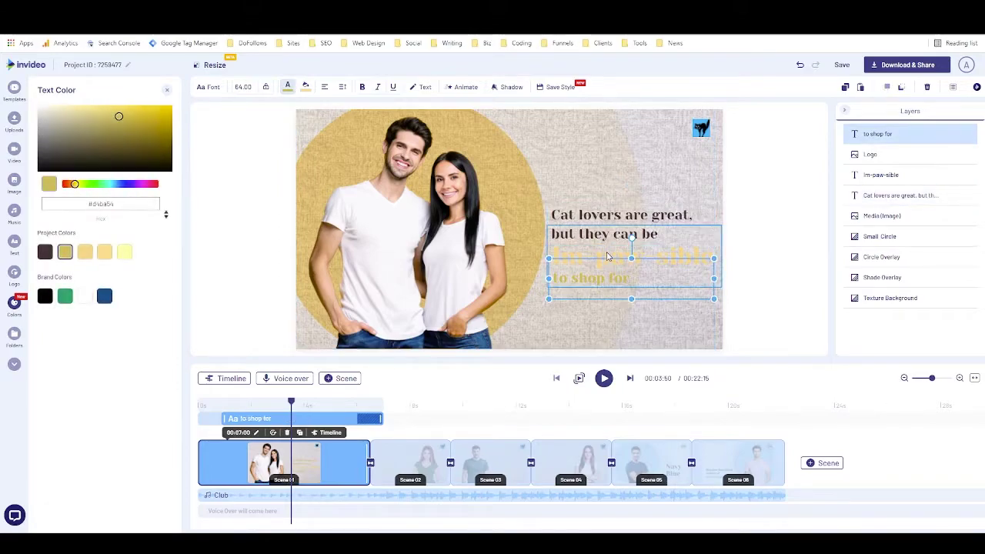
left_click(607, 256)
left_click(287, 87)
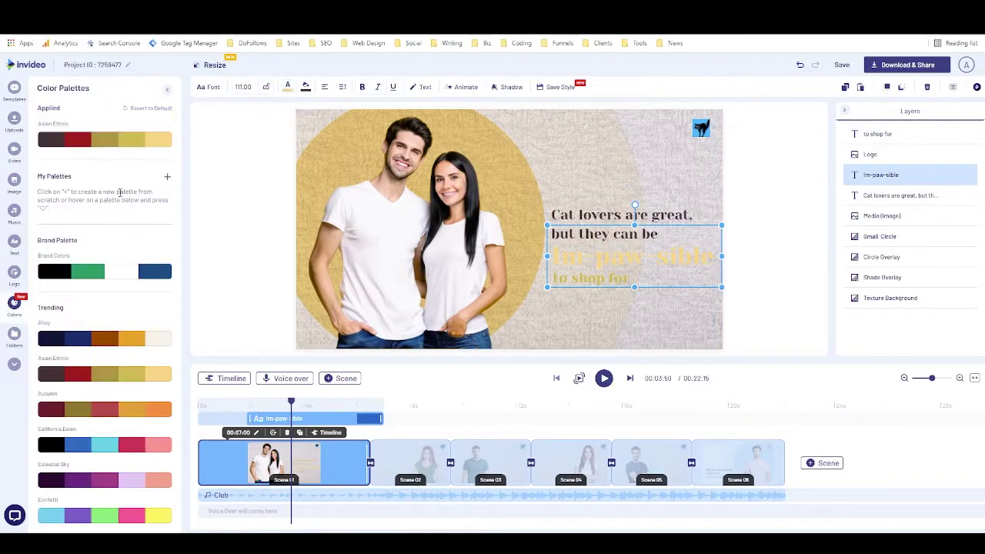
mouse_move(48, 146)
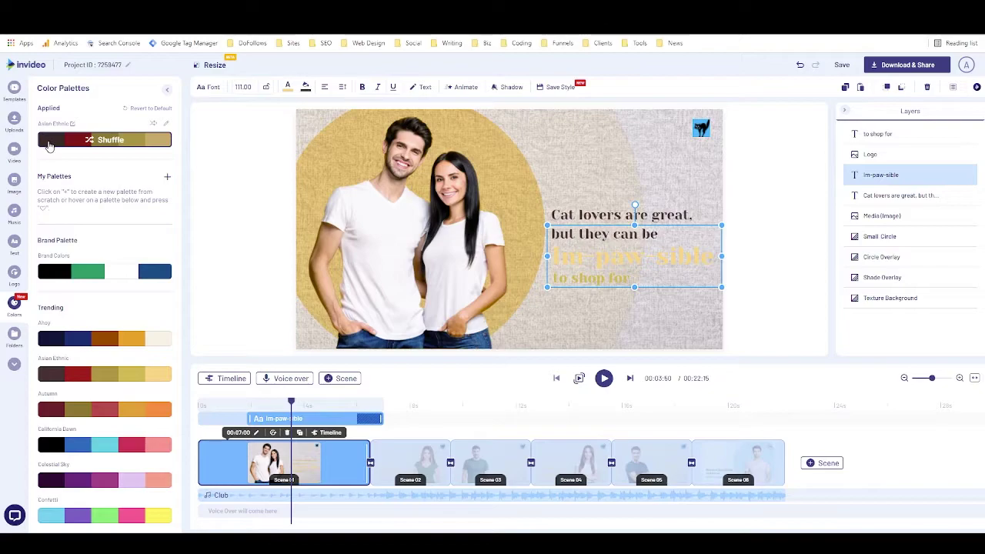
left_click(287, 87)
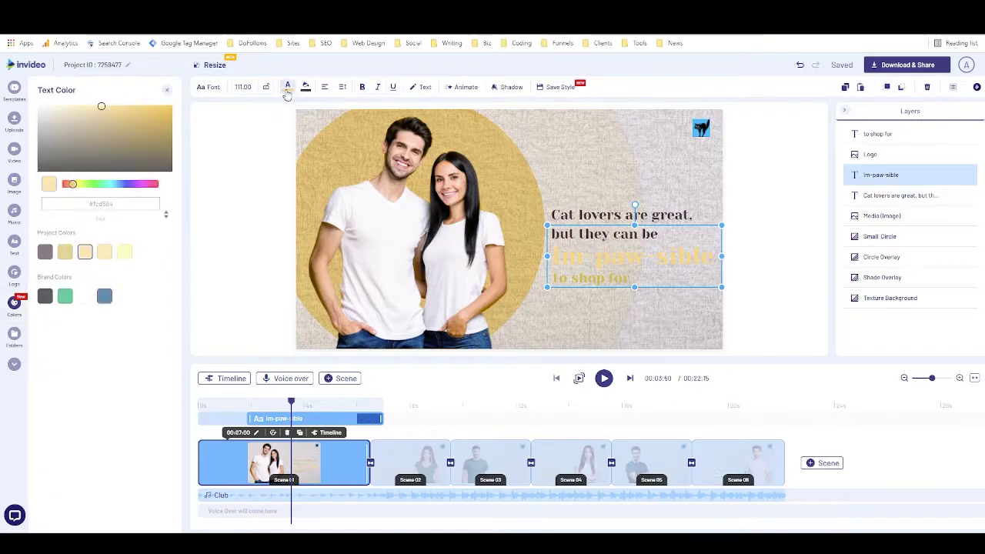
left_click(45, 251)
left_click(558, 280)
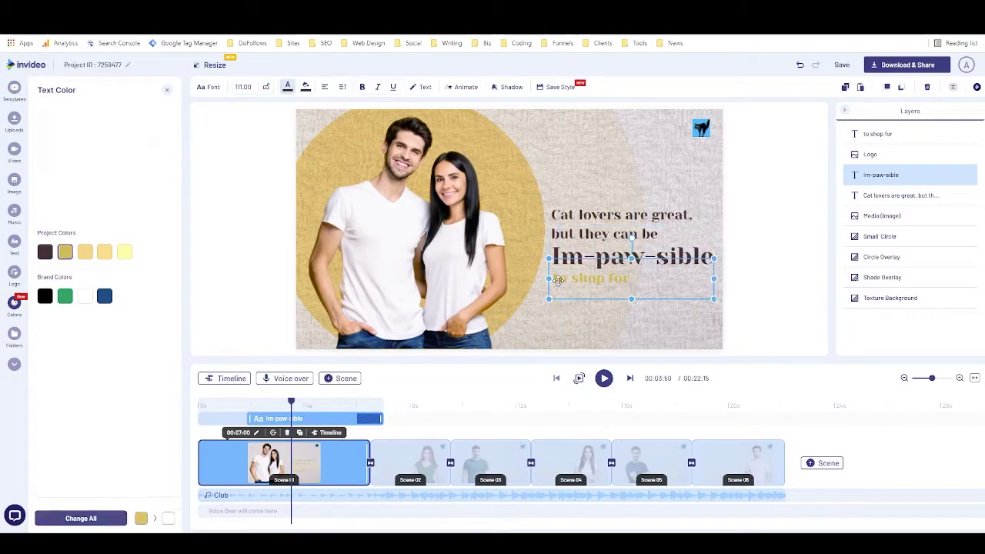
left_click(45, 252)
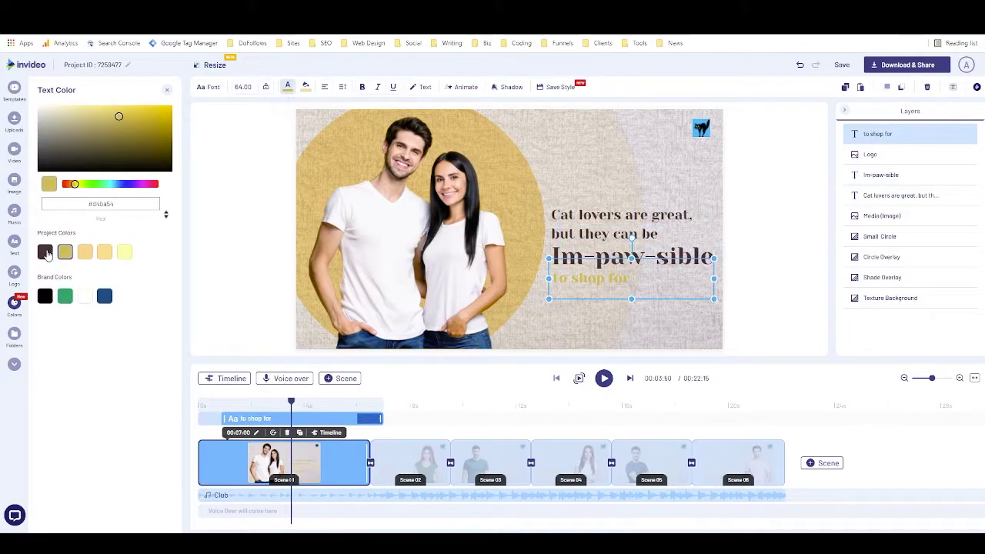
left_click(274, 319)
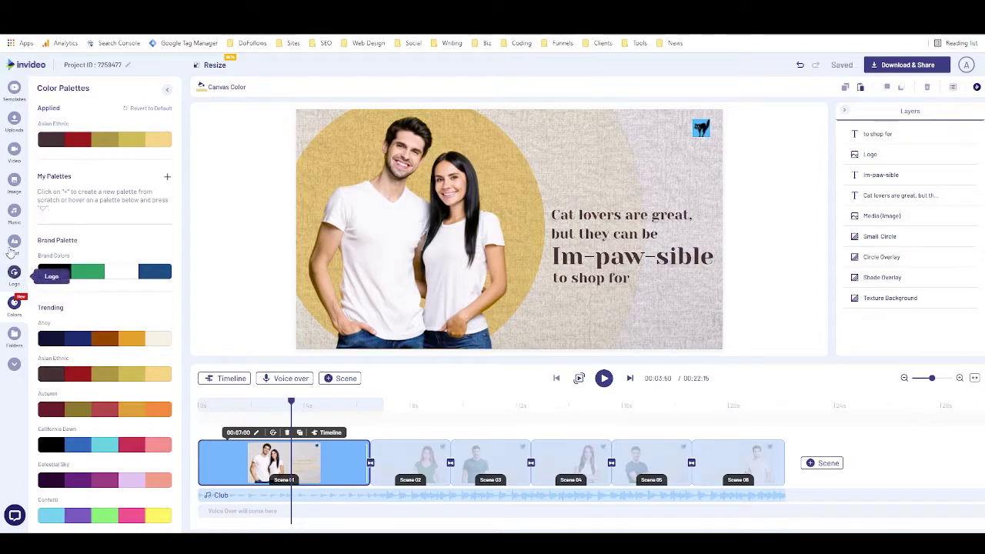
- Replace the couple's photo in Scene 01 with the uploaded black "The Purrinator" T-shirt image
left_click(16, 180)
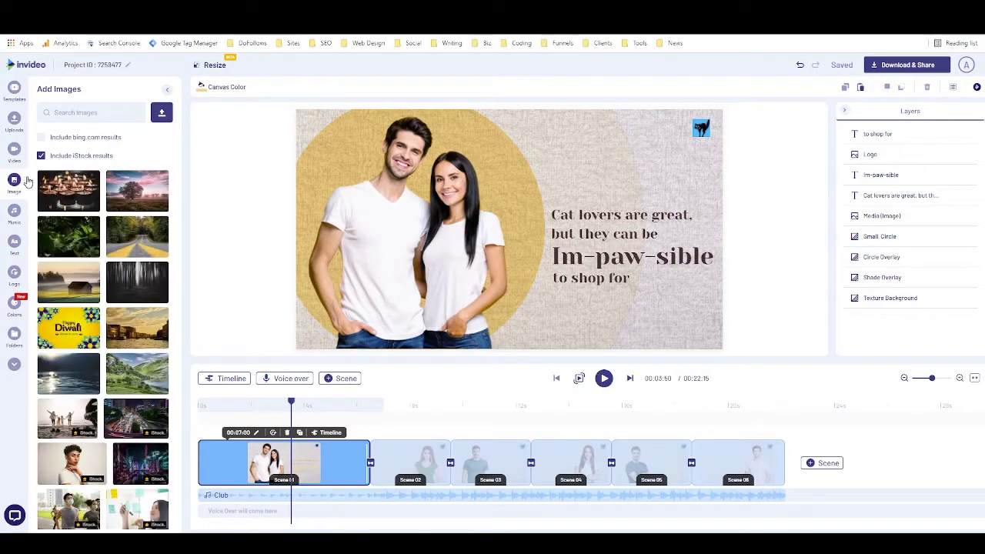
left_click(10, 125)
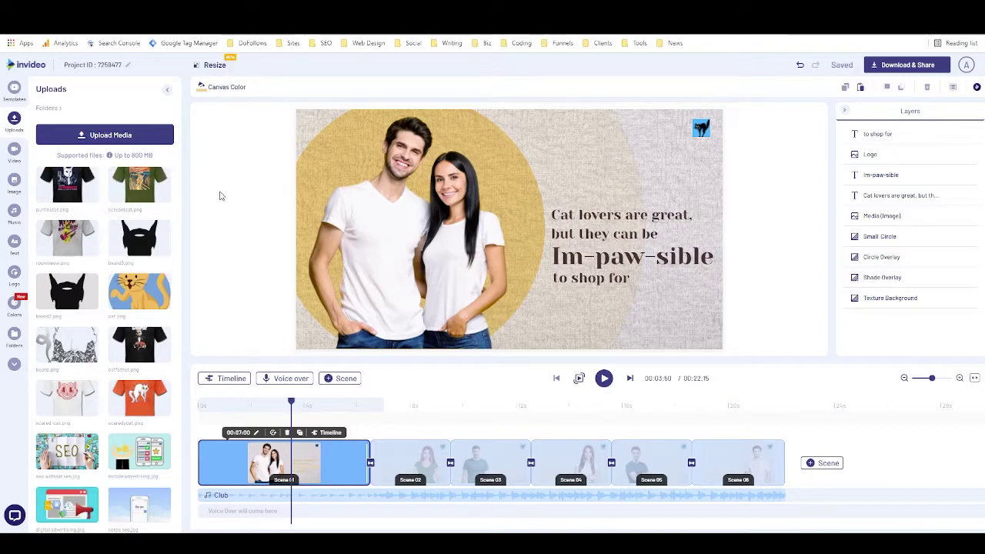
left_click_drag(67, 185, 387, 227)
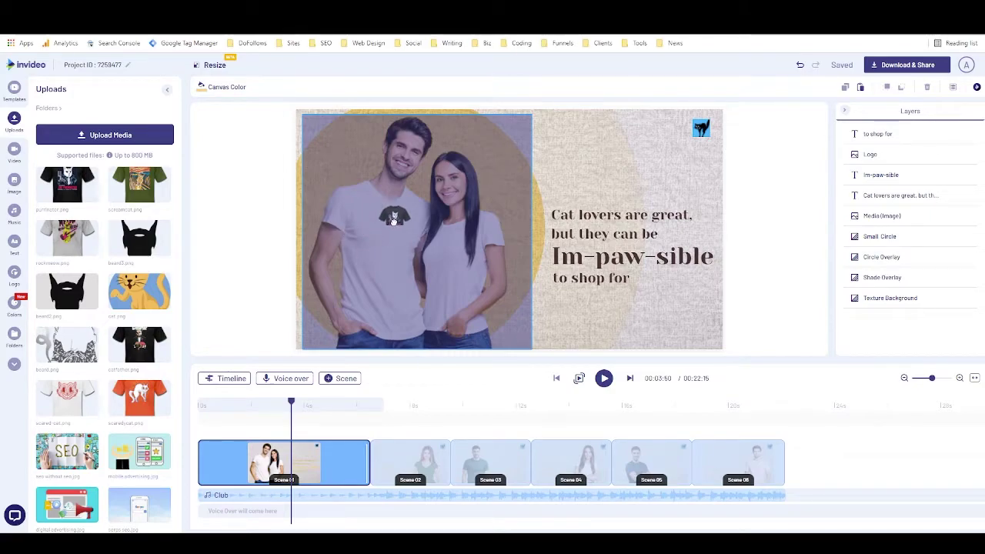
left_click(452, 370)
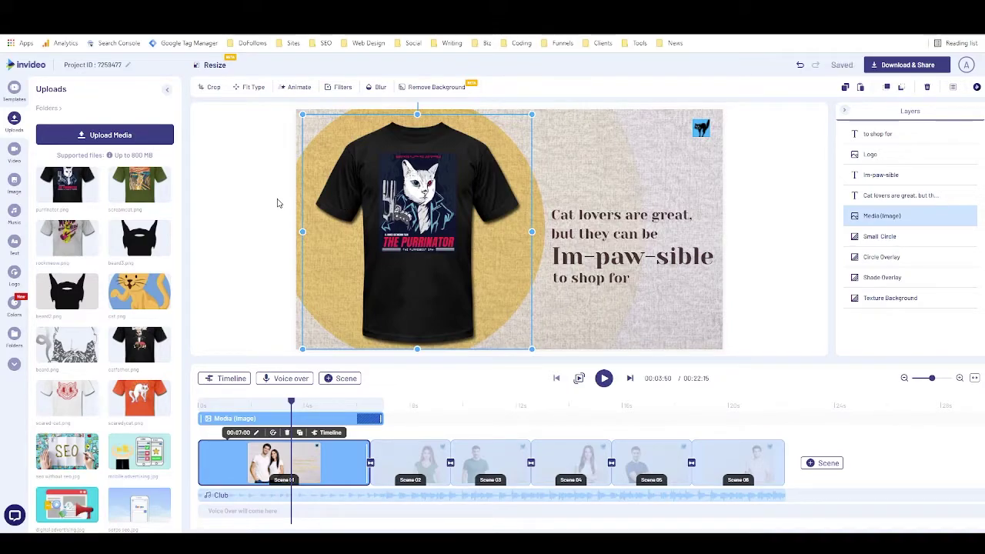
left_click(279, 203)
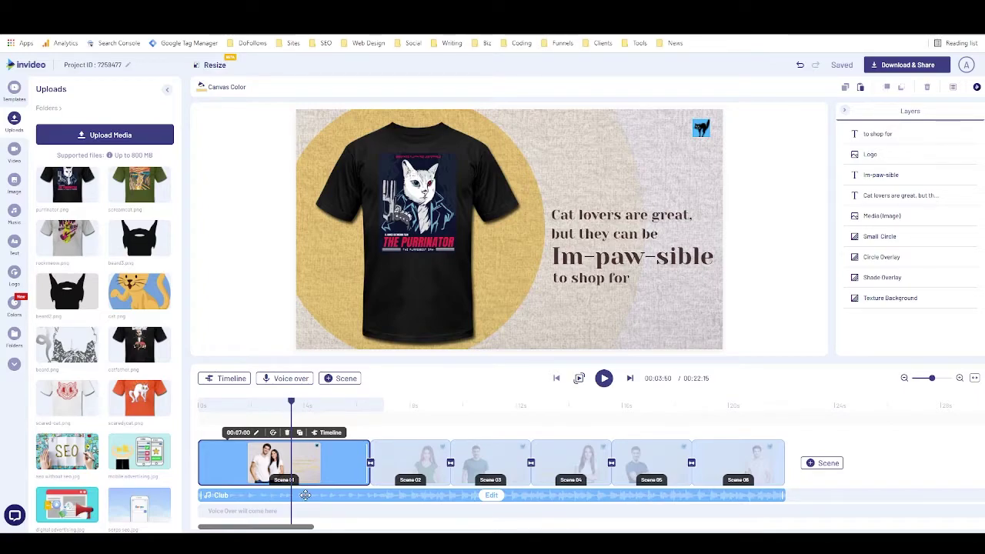
- Preview Scene 01 from its start to check when each text line animates in
left_click_drag(291, 402, 187, 402)
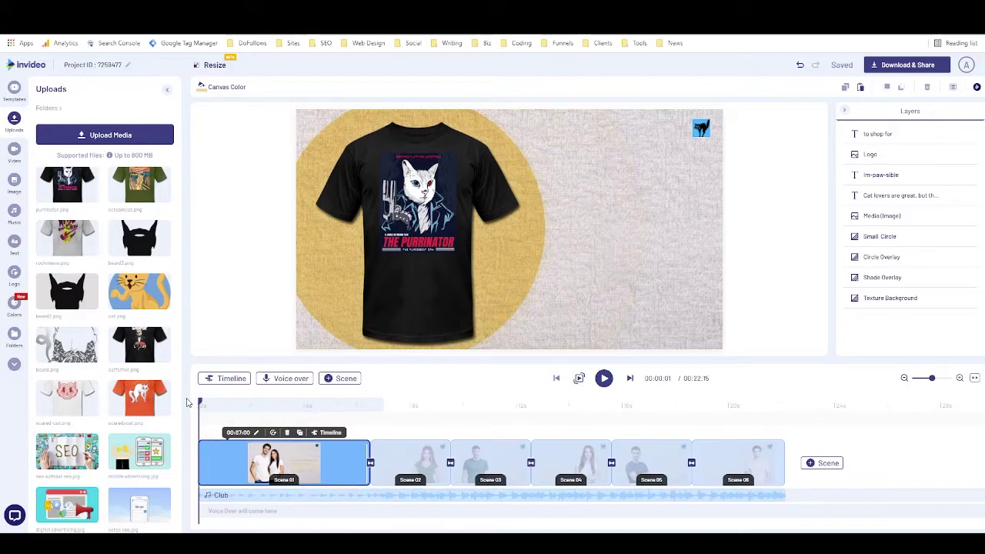
left_click(579, 378)
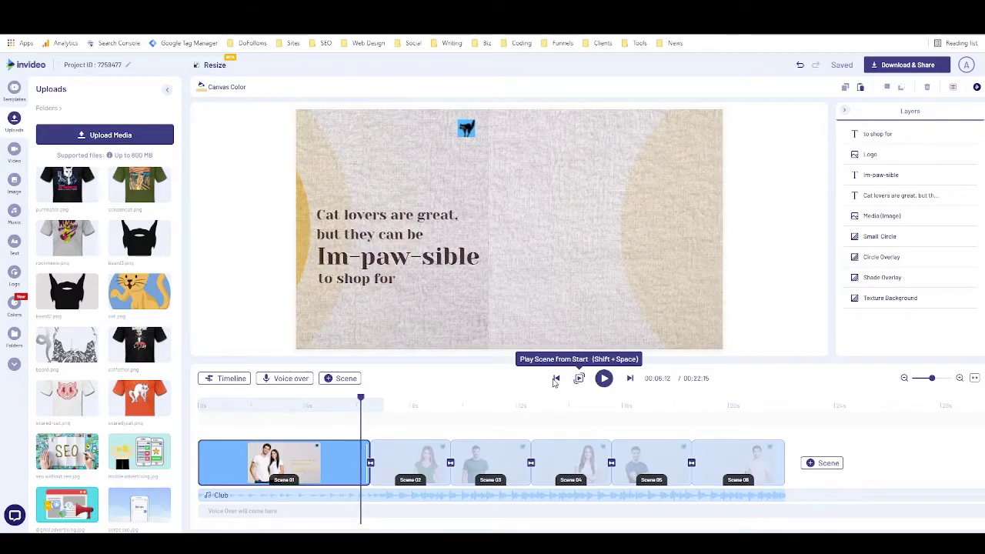
left_click(577, 378)
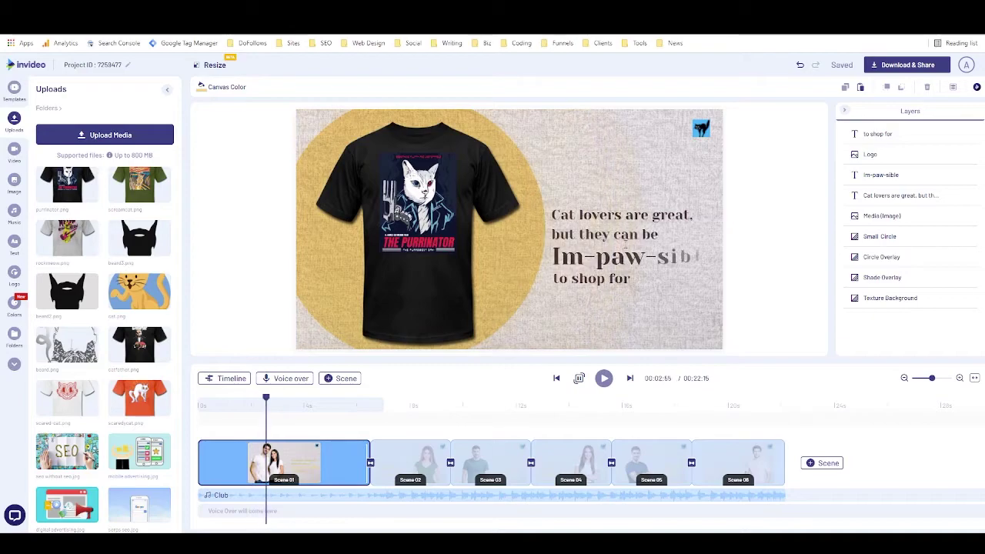
left_click(577, 381)
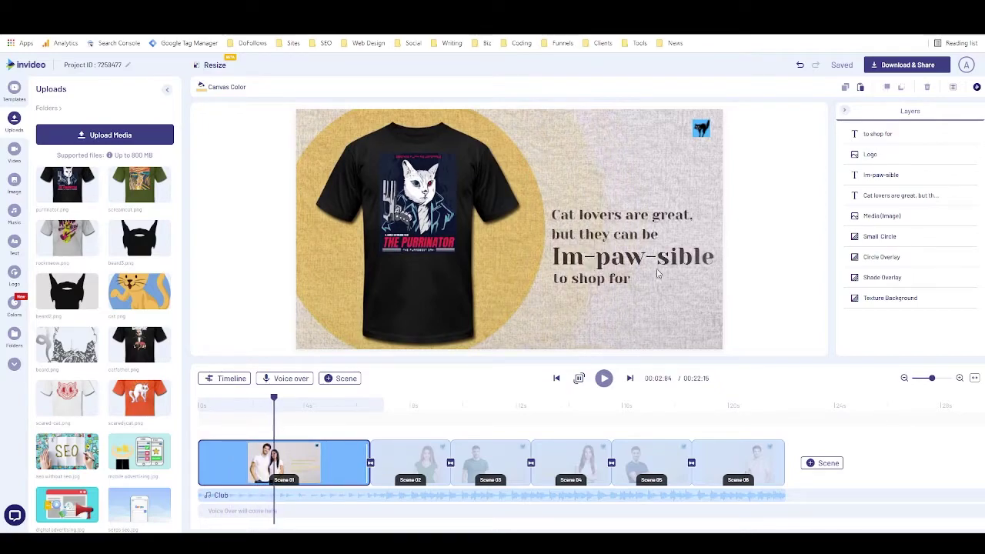
left_click(581, 381)
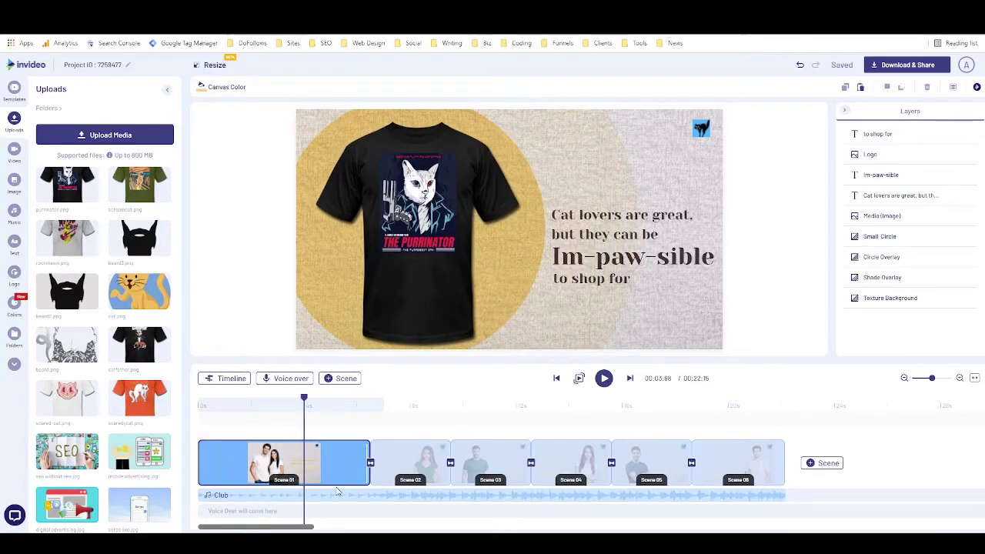
- Show the layer timeline of Scene 01 and delay the start of the "to shop for" text to 2 s
left_click(232, 381)
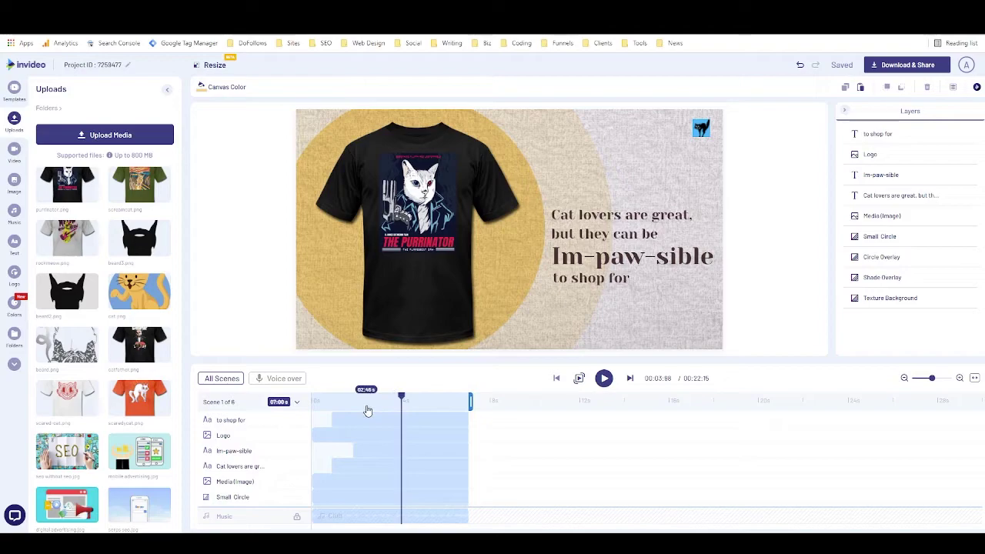
left_click(348, 430)
left_click(350, 451)
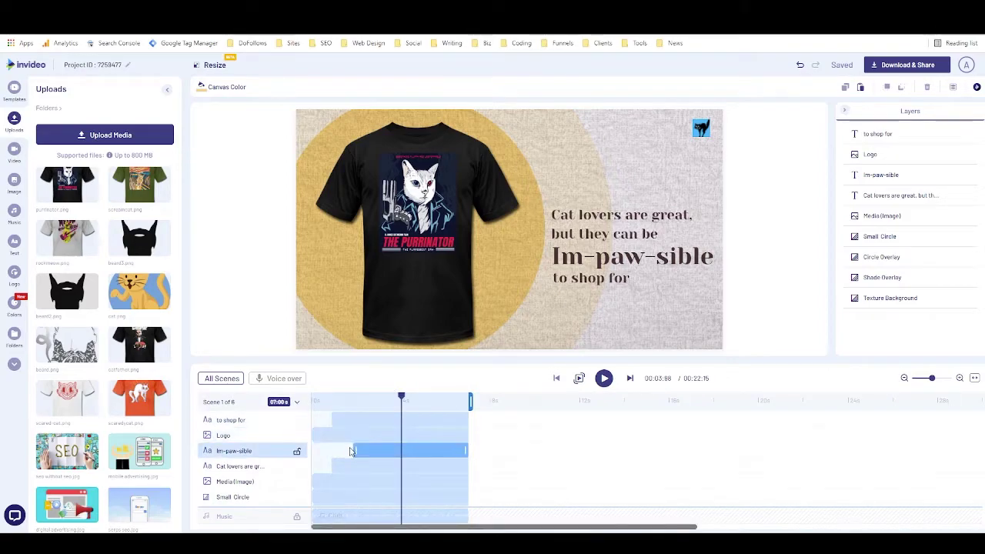
left_click(349, 463)
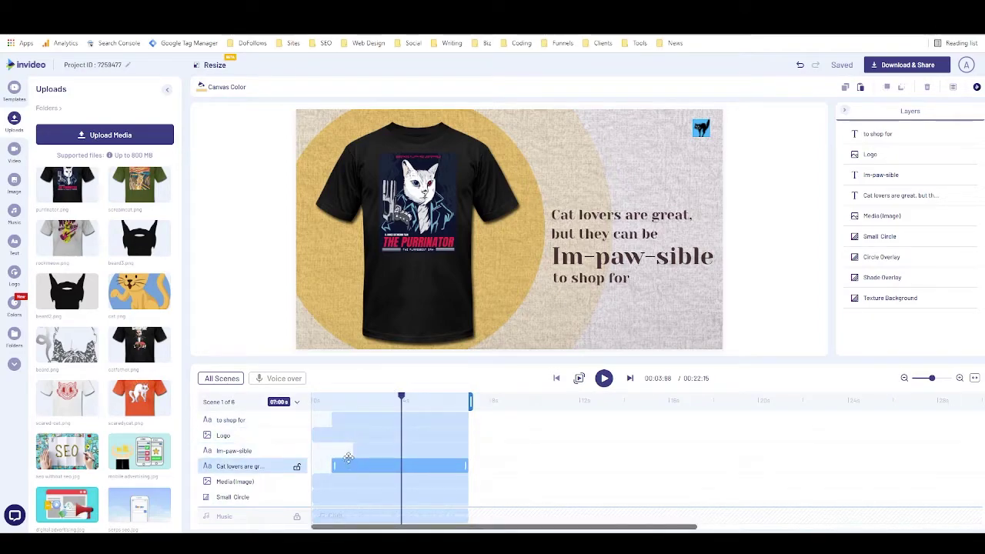
left_click(343, 421)
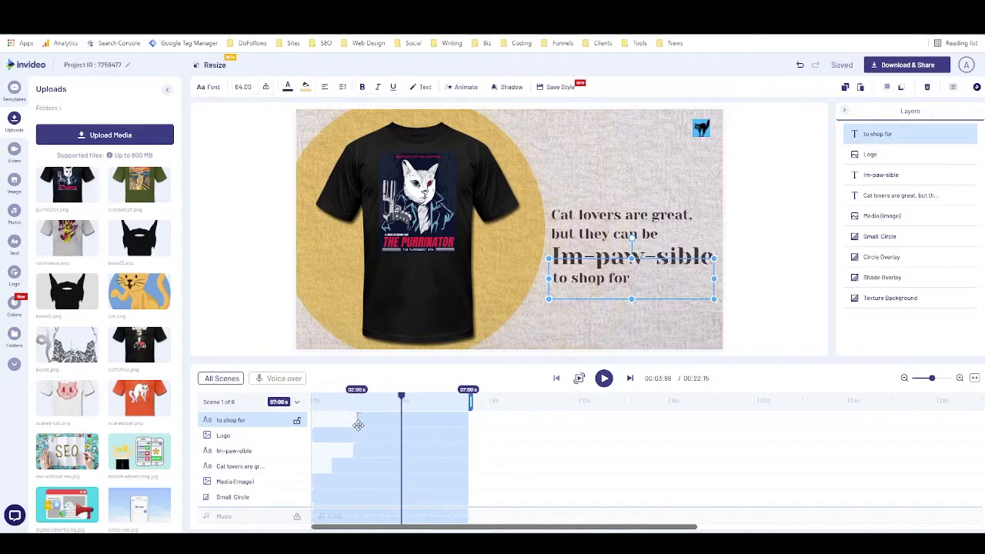
- Start the "Im-paw-sible" text at about 1.3 s and shorten the "to shop for" text to 4.93 s, previewing the scene
left_click(358, 451)
left_click_drag(357, 450, 345, 451)
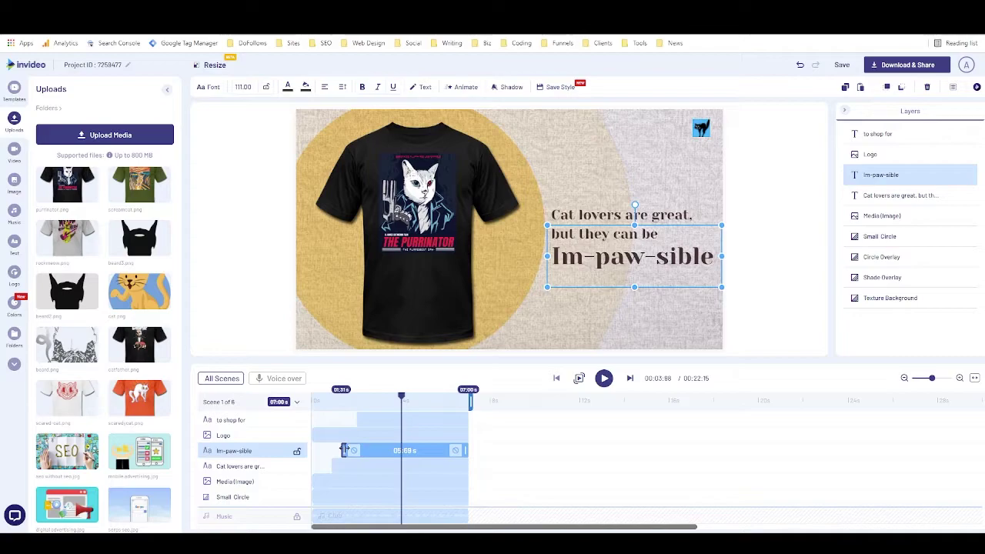
left_click_drag(344, 451, 343, 450)
left_click(358, 421)
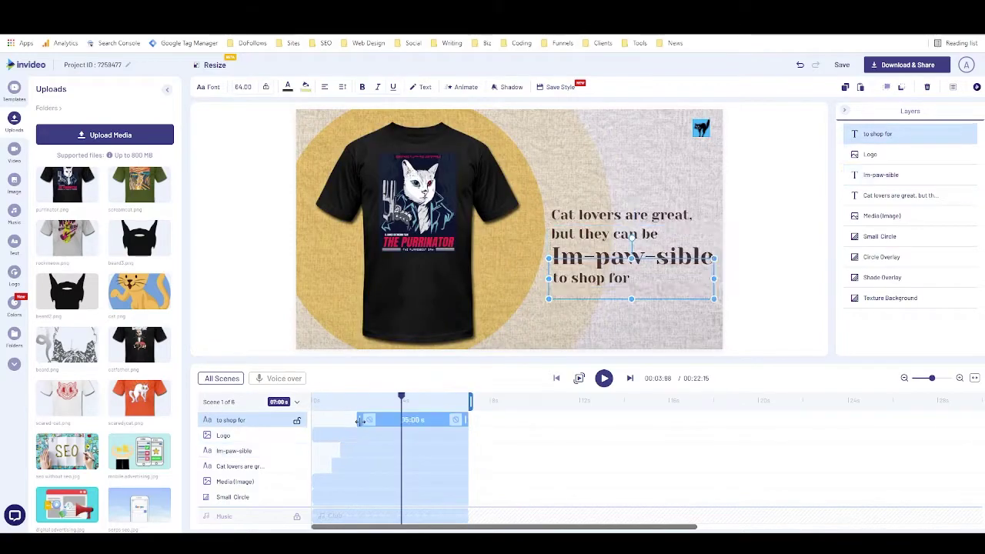
left_click(579, 378)
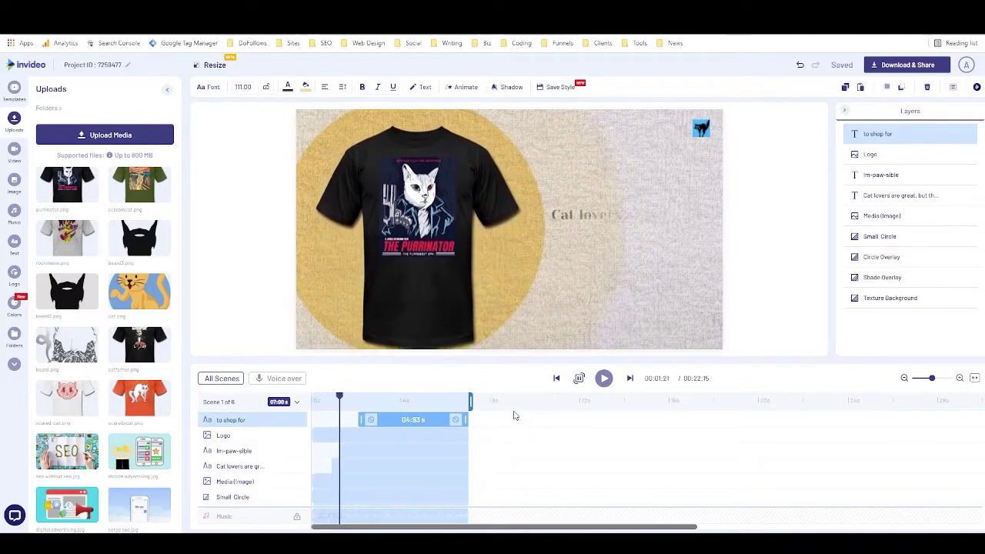
left_click(581, 378)
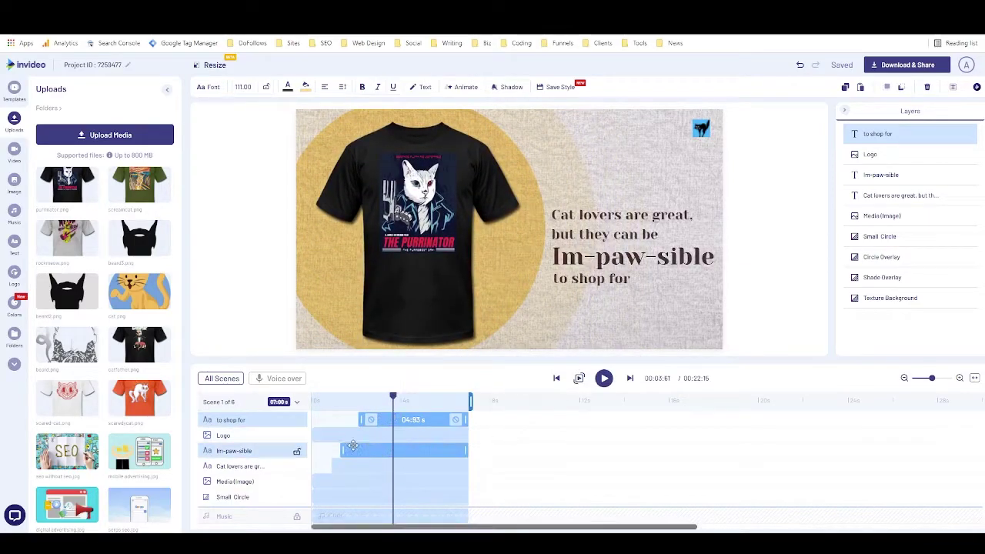
- Delay the start of the "Im-paw-sible" text to about 2.4 s, shorten the "to shop for" text to 3.30 s, and preview Scene 01
left_click_drag(343, 452, 366, 453)
left_click(368, 416)
left_click_drag(368, 415, 396, 419)
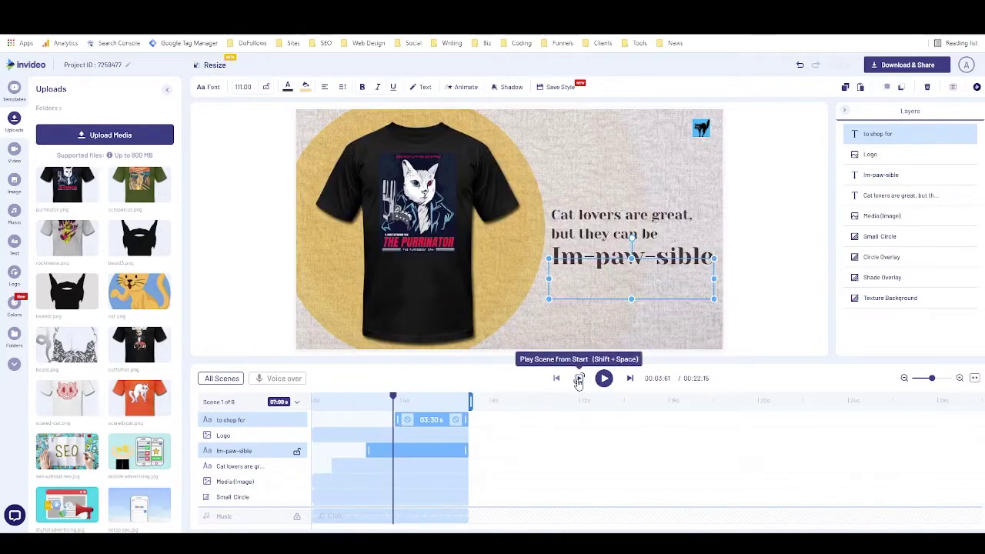
left_click(579, 378)
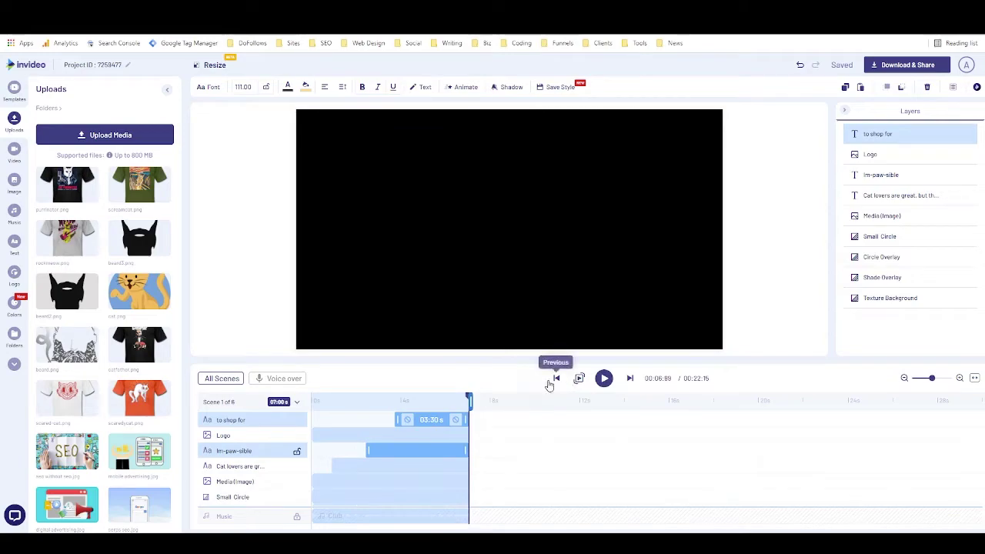
left_click(405, 398)
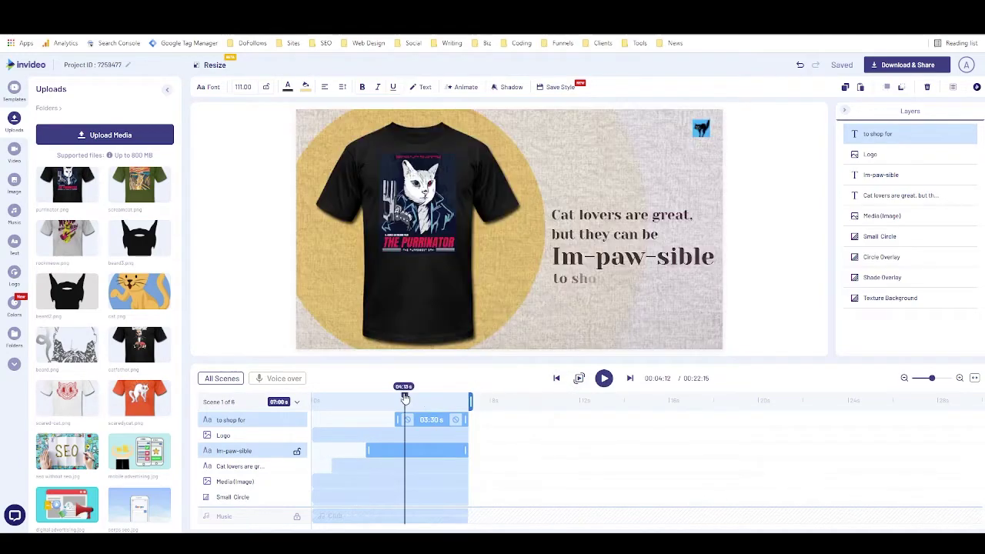
- Start the "Cat lovers are great" text at about 1.2 s, shorten "Im-paw-sible" to 4.10 s, and preview Scene 01
left_click(336, 466)
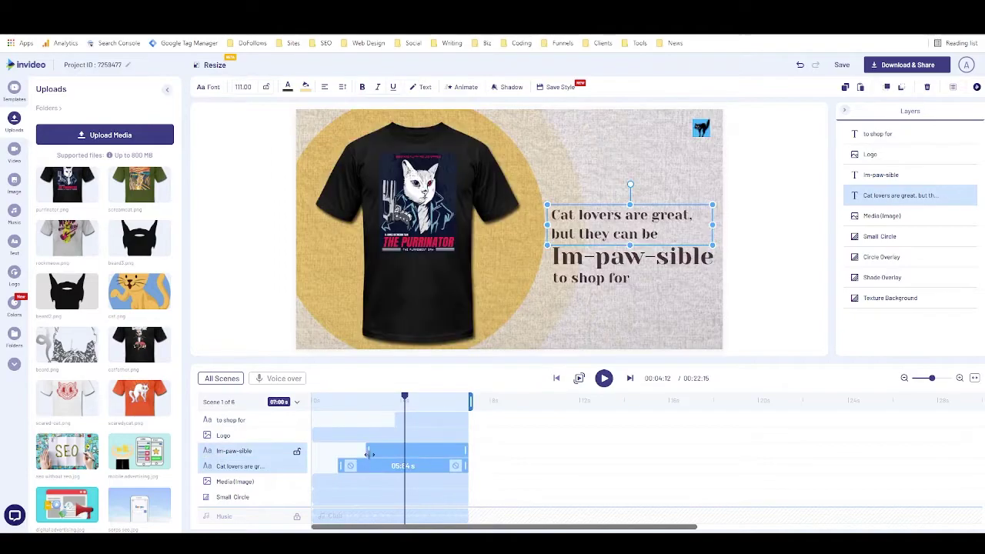
left_click(374, 452)
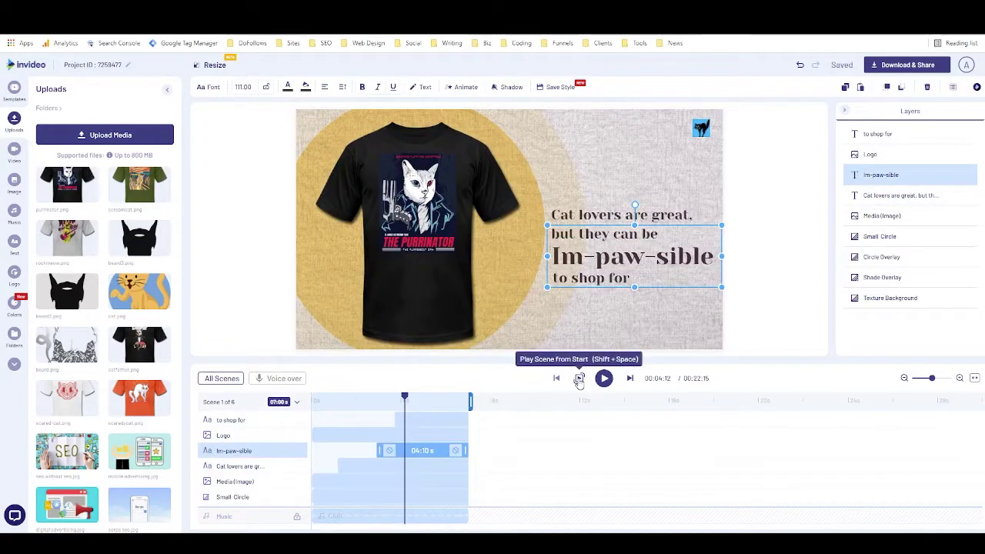
left_click(580, 378)
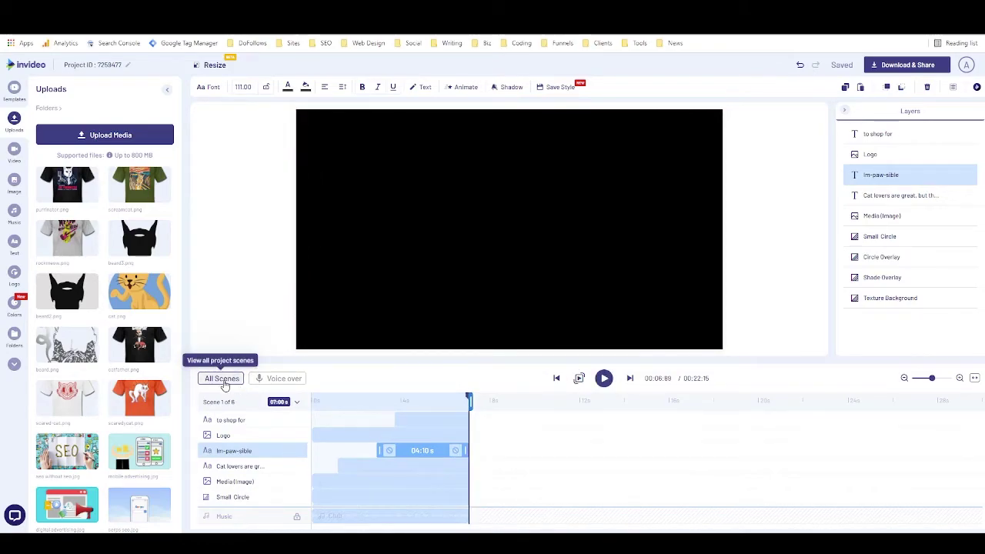
- Return to the view of all scenes and shrink the cat logo in Scene 02 to match its size in Scene 01
left_click(222, 380)
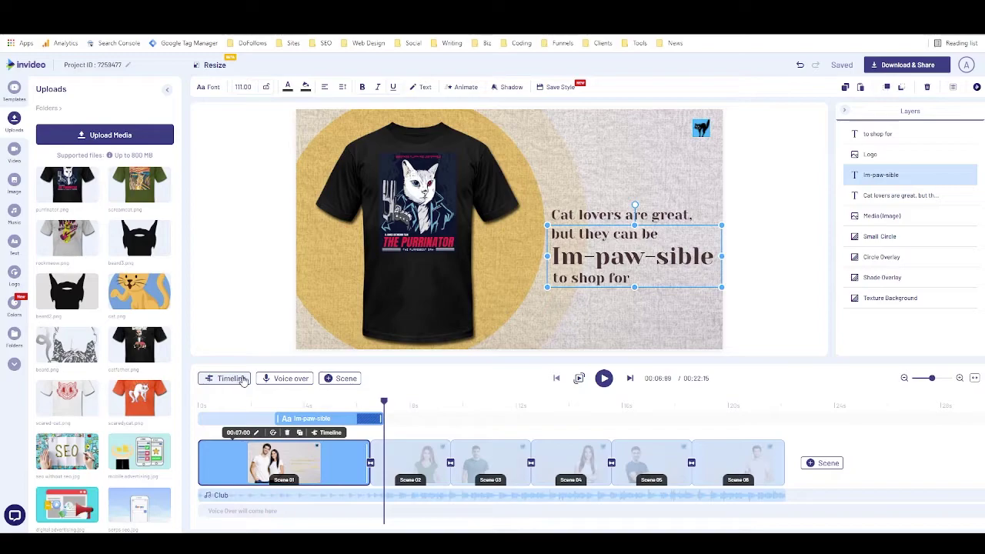
left_click(274, 380)
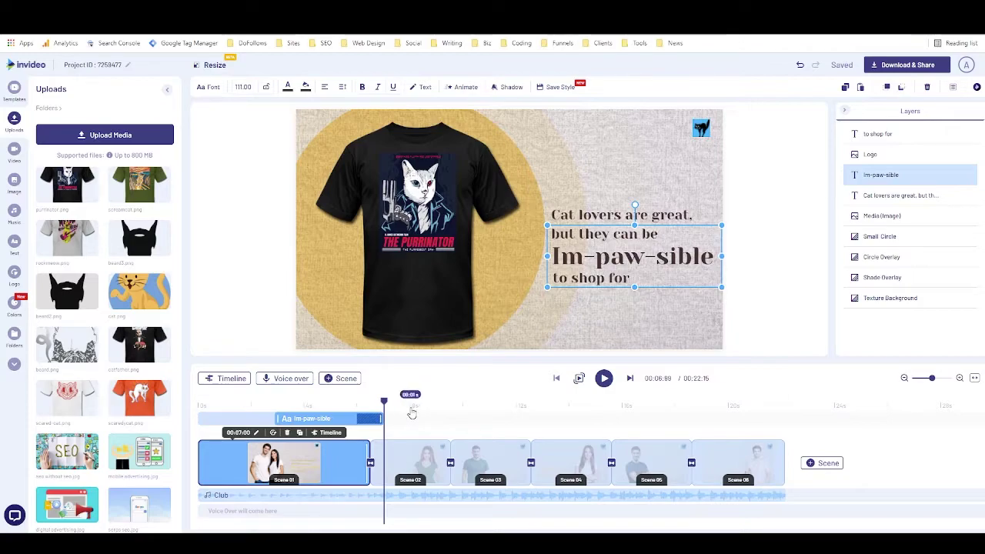
left_click(414, 413)
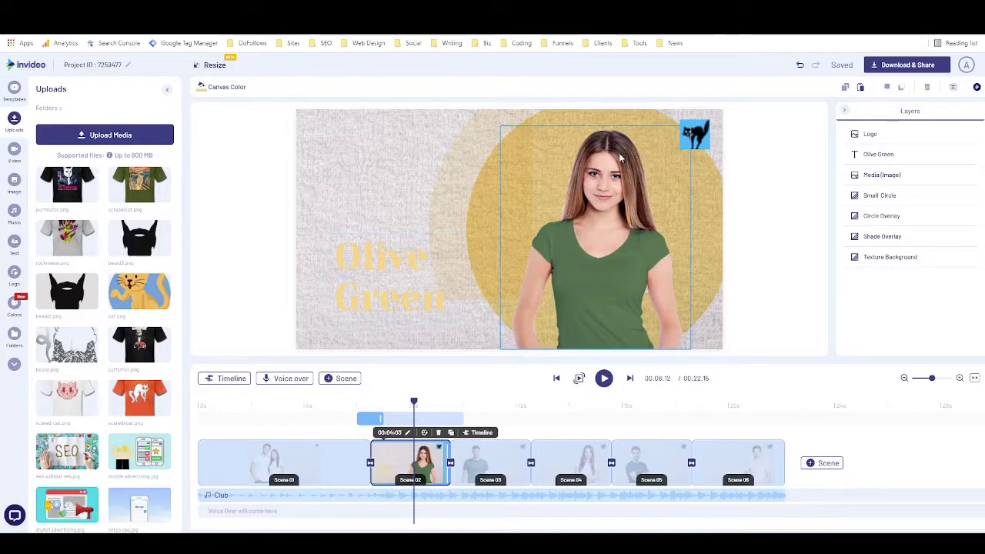
left_click(694, 136)
left_click_drag(681, 148, 689, 142)
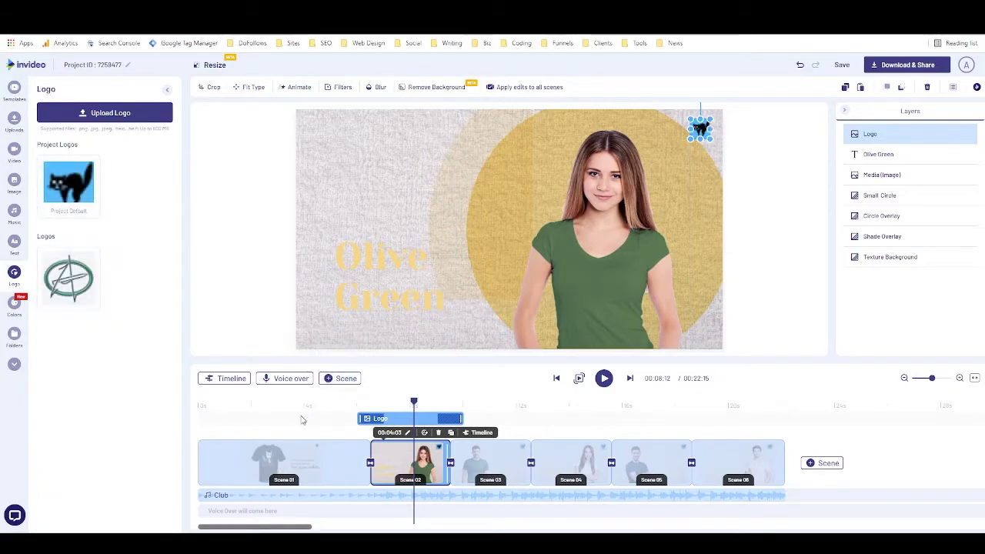
left_click(300, 406)
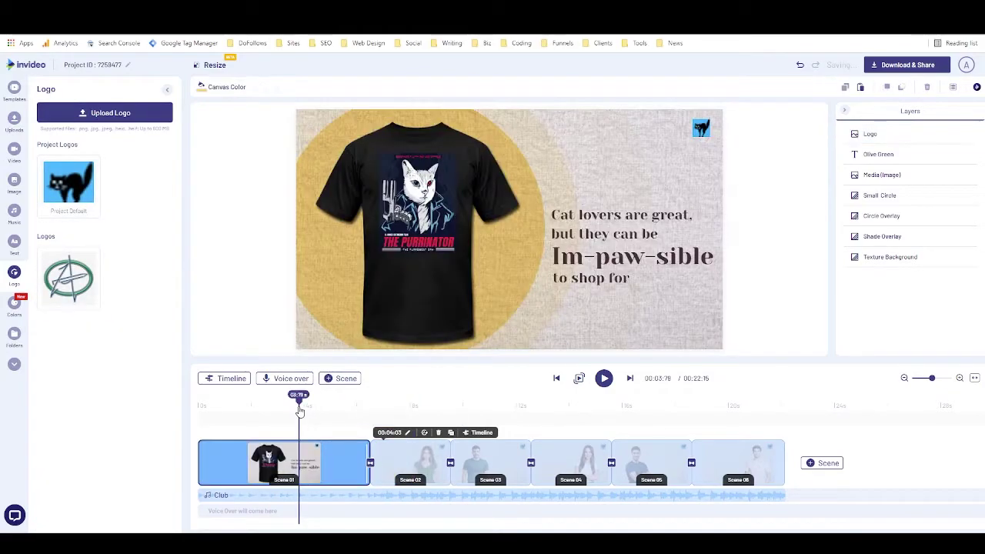
left_click(424, 408)
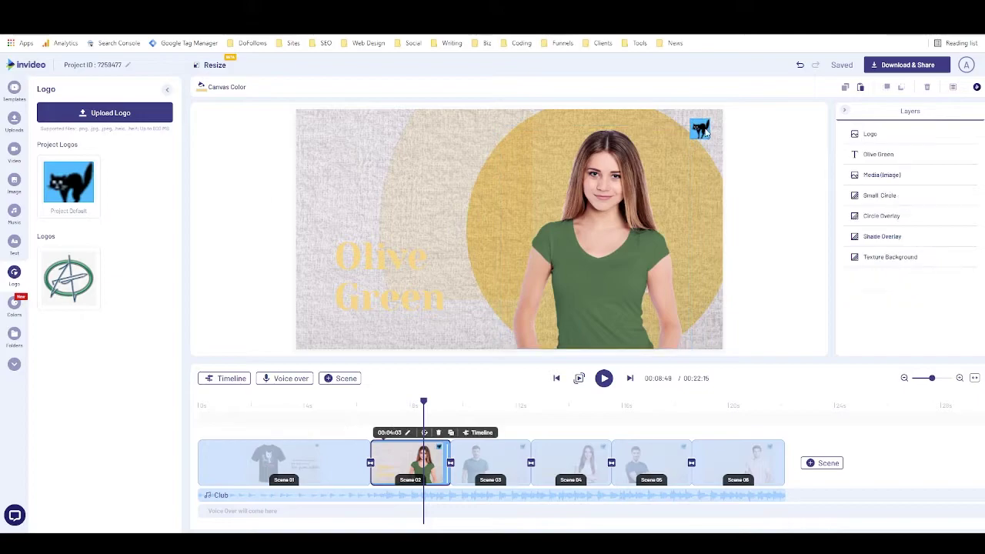
left_click(702, 128)
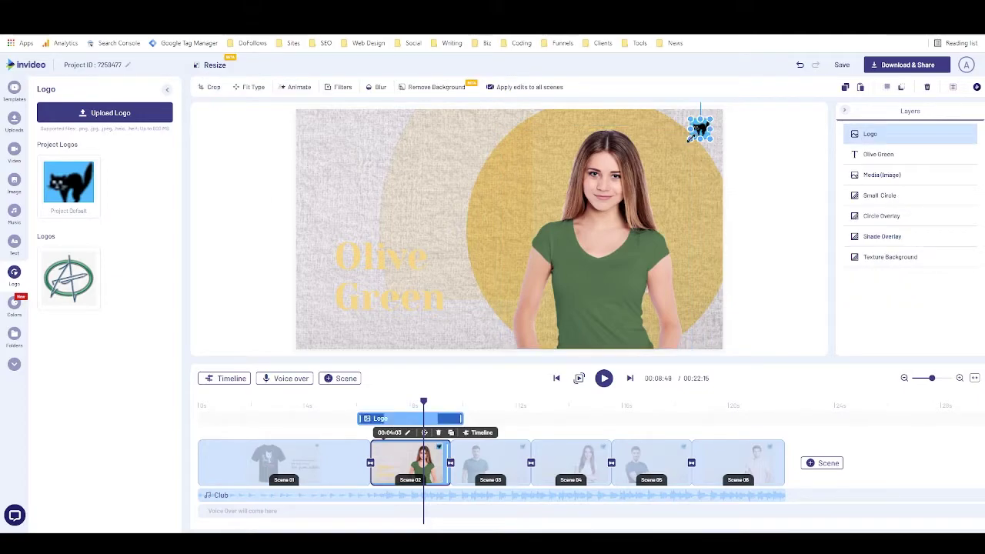
- Recolor the "Olive Green" text in Scene 02 with the dark brown project color and move it up to about mid-height
left_click(398, 266)
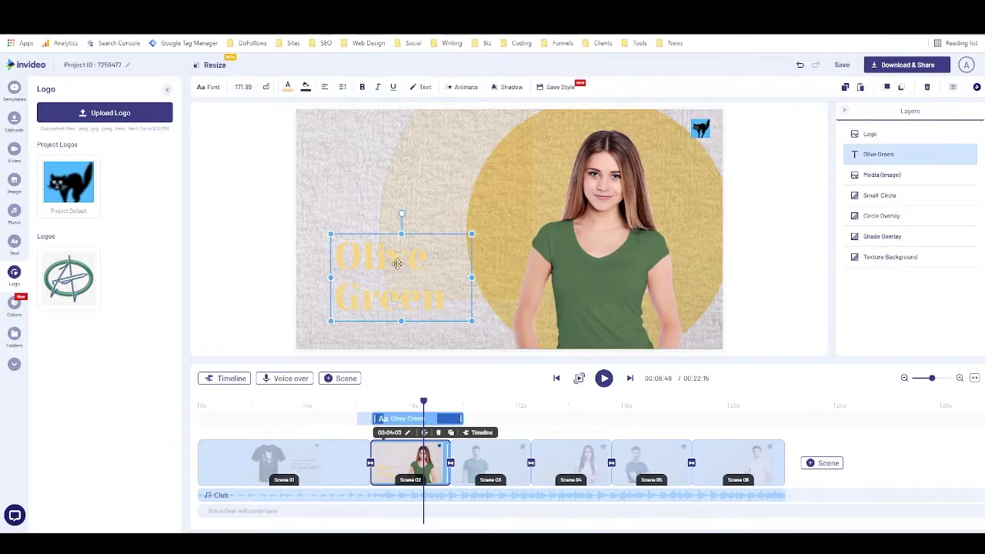
left_click(287, 87)
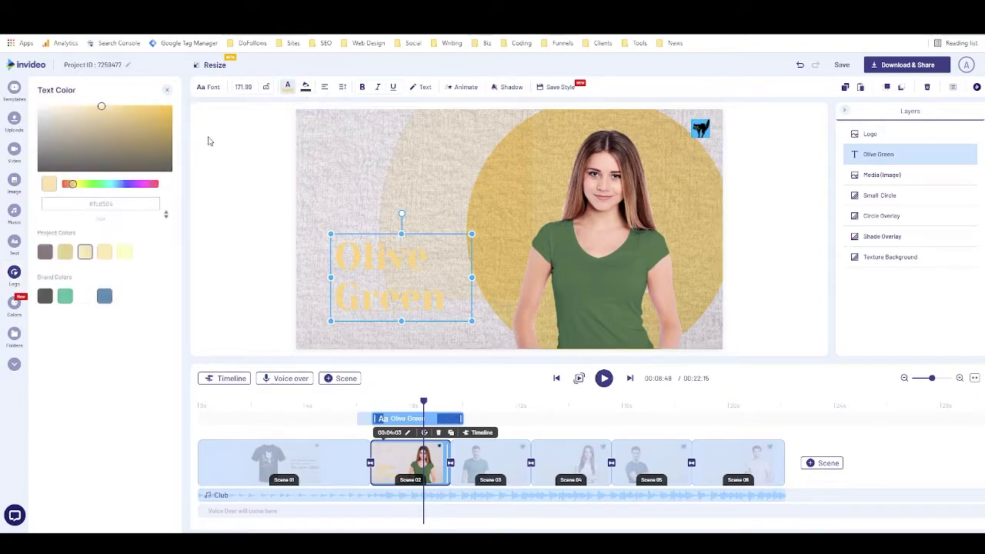
left_click(45, 252)
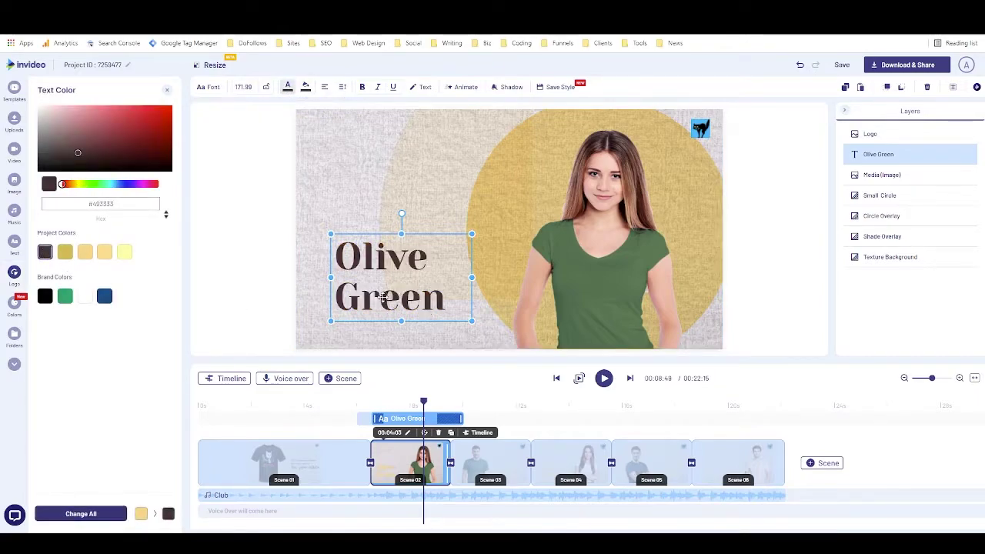
left_click_drag(383, 296, 376, 258)
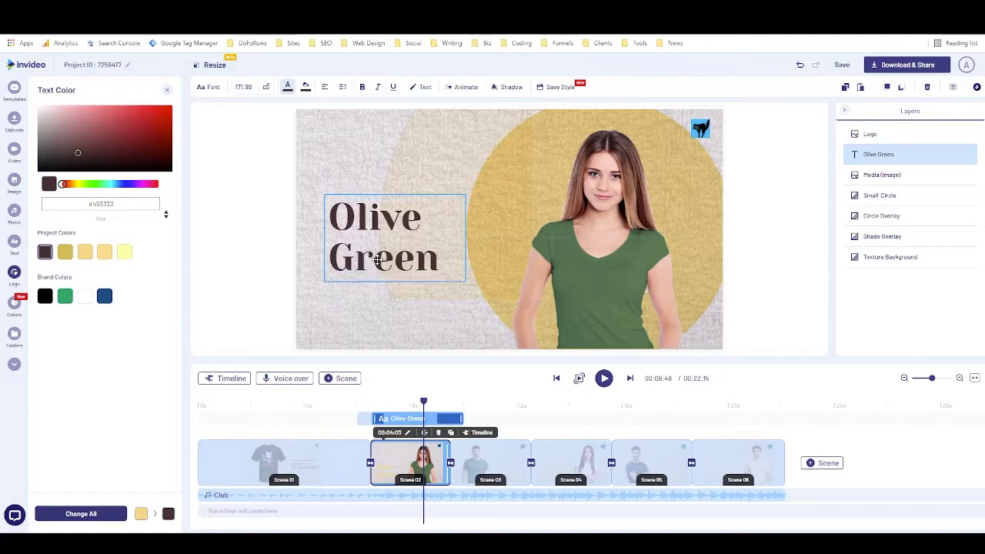
- Replace the woman's photo in Scene 02 with the uploaded olive green T-shirt image showing the screaming cat painting
left_click(625, 258)
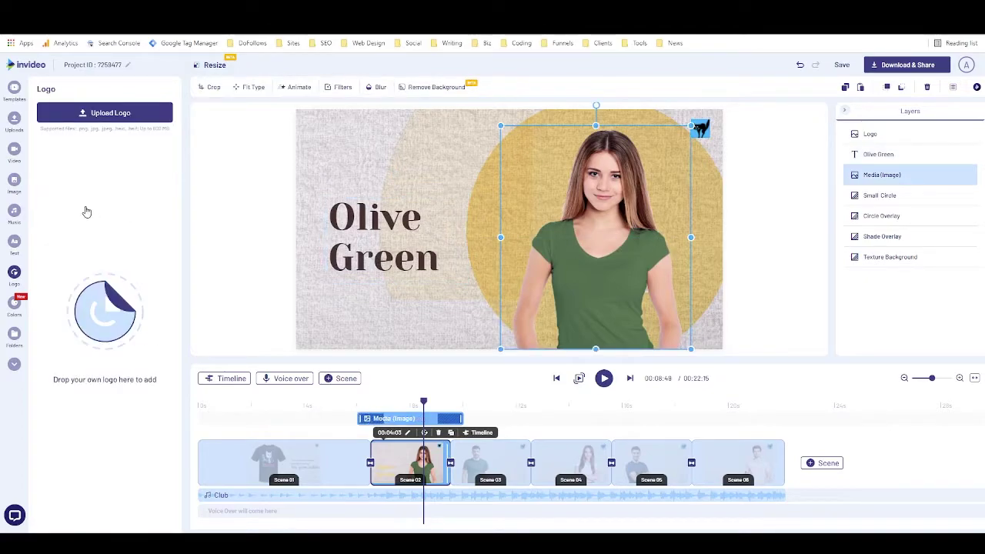
left_click(14, 119)
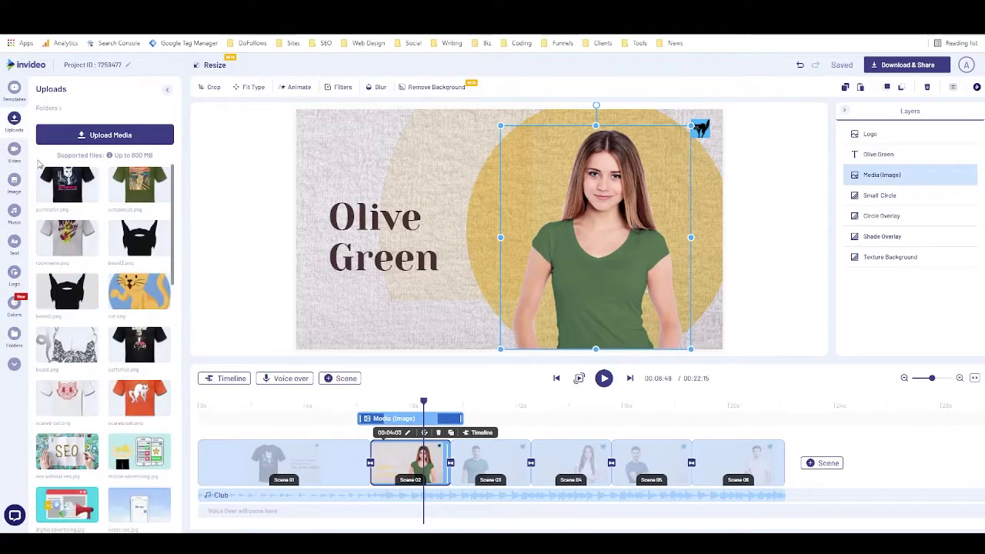
left_click_drag(137, 187, 583, 254)
left_click(440, 362)
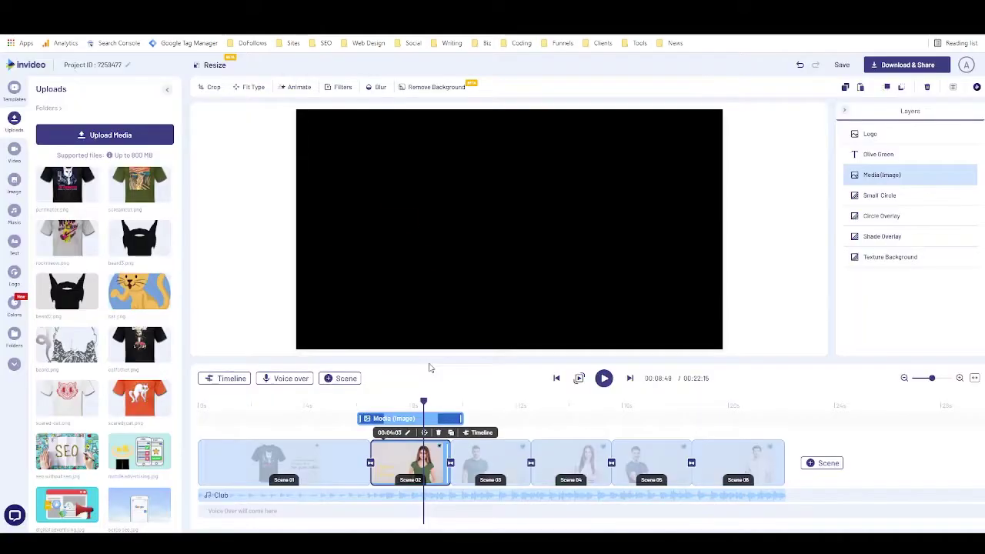
- Check the wording in Scene 01 and replace Scene 02's "Olive Green" text with "Don't waste time searching for the purr-fect gift"
left_click(284, 414)
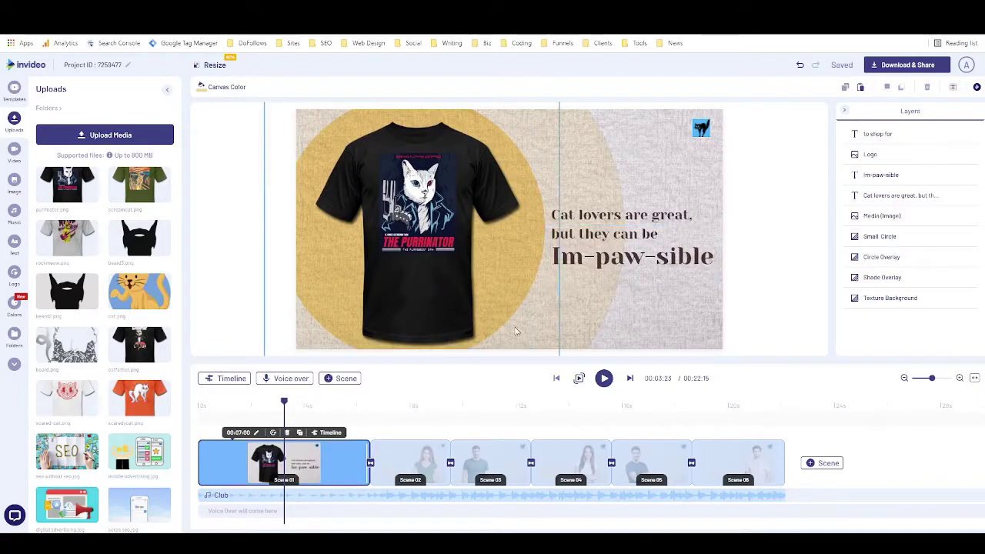
left_click(321, 416)
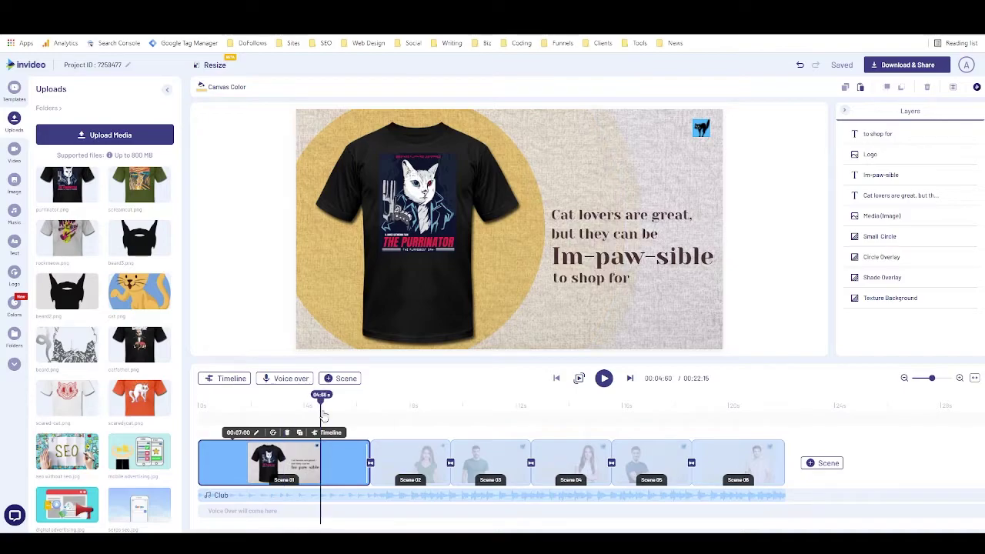
left_click(418, 408)
left_click(387, 218)
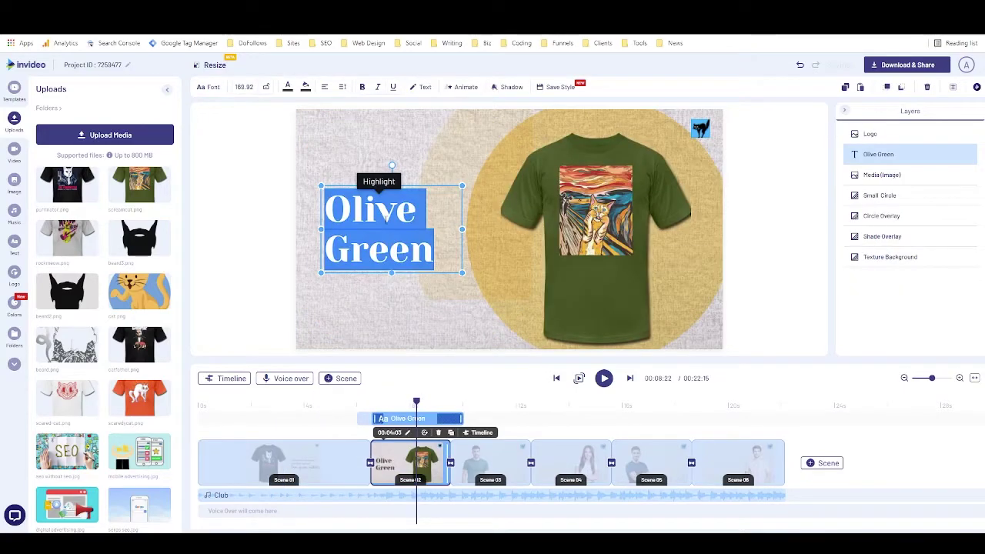
type("Don't waste time searchin")
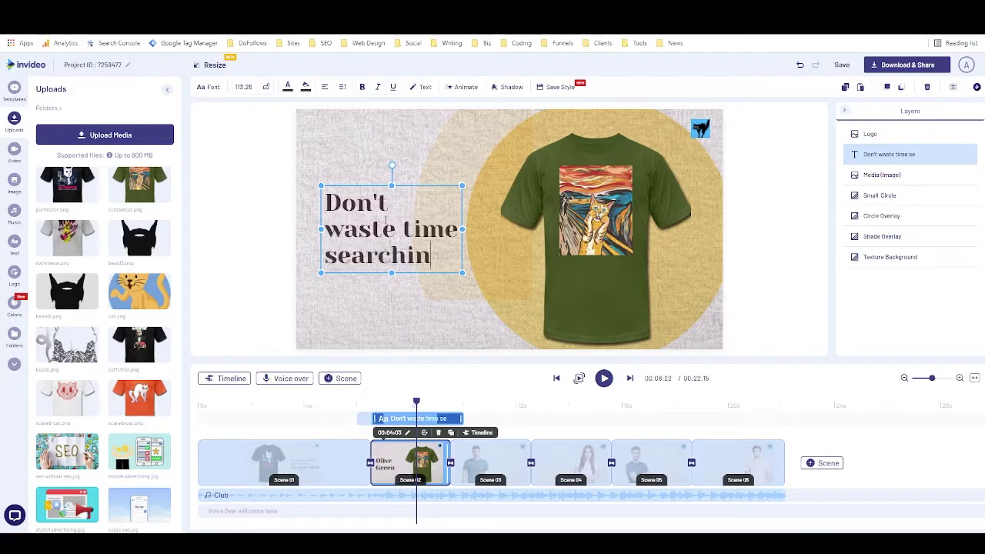
type("g for the purr-fe")
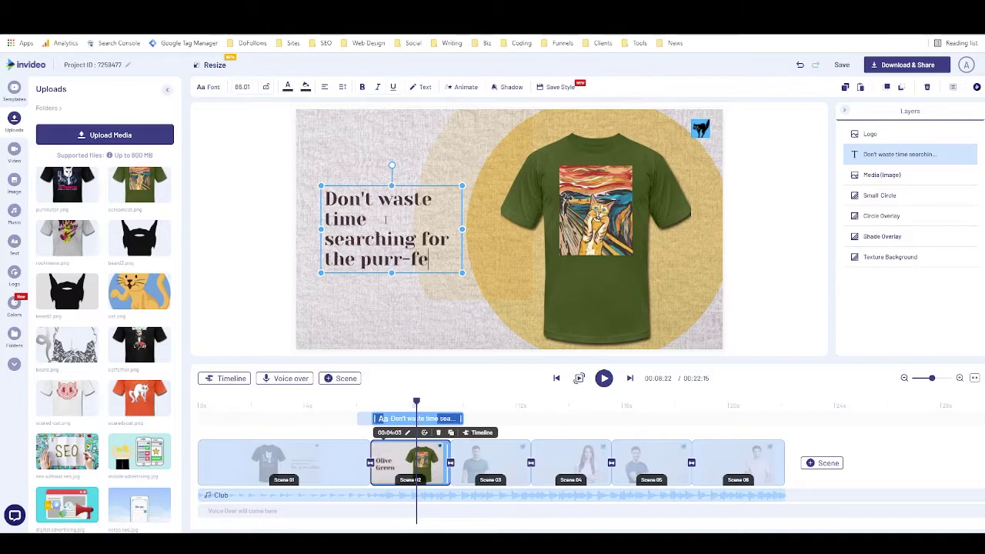
type("ct gift")
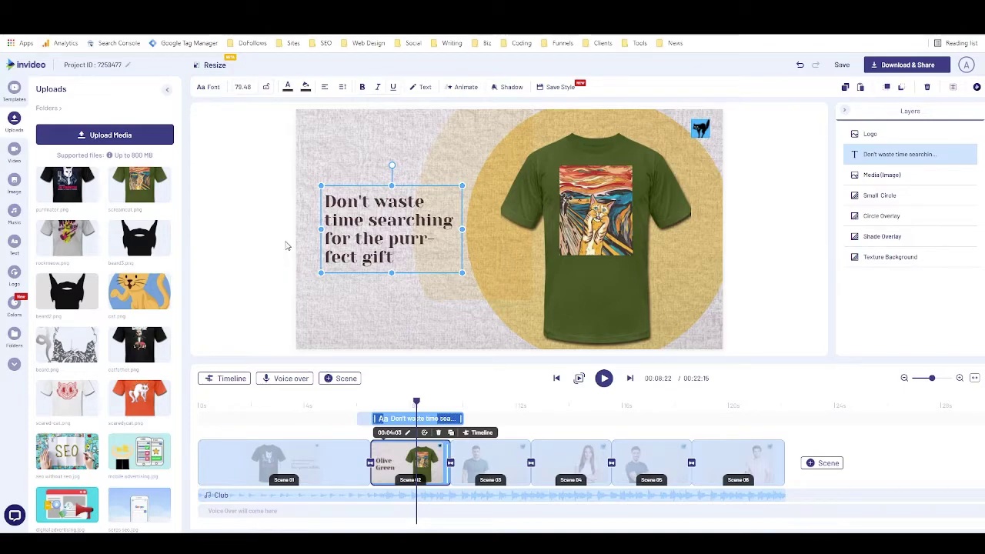
- Compare the text styling with Scene 01 and shift Scene 02's "Don't waste time" text slightly to center it vertically
left_click(300, 409)
left_click(591, 242)
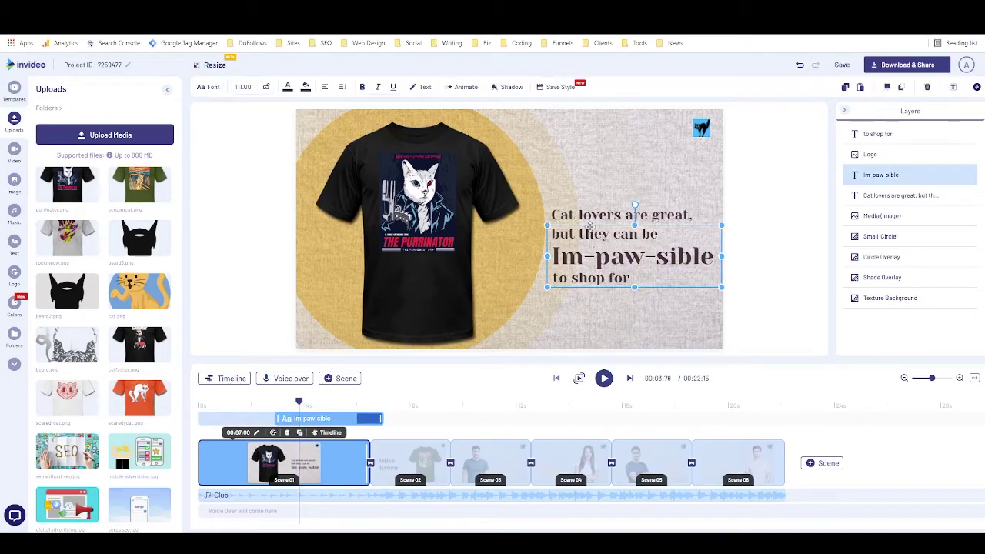
left_click(590, 218)
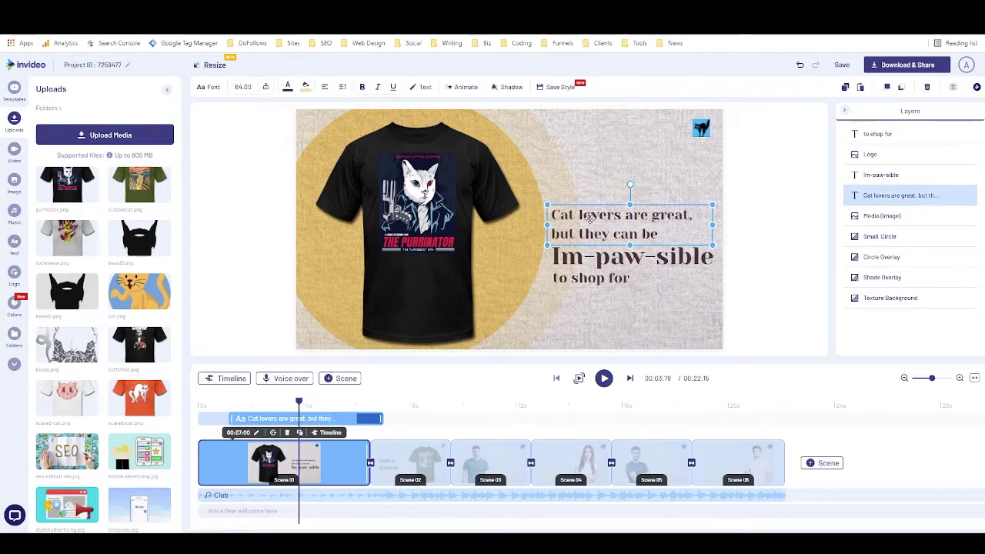
left_click(409, 408)
left_click(373, 230)
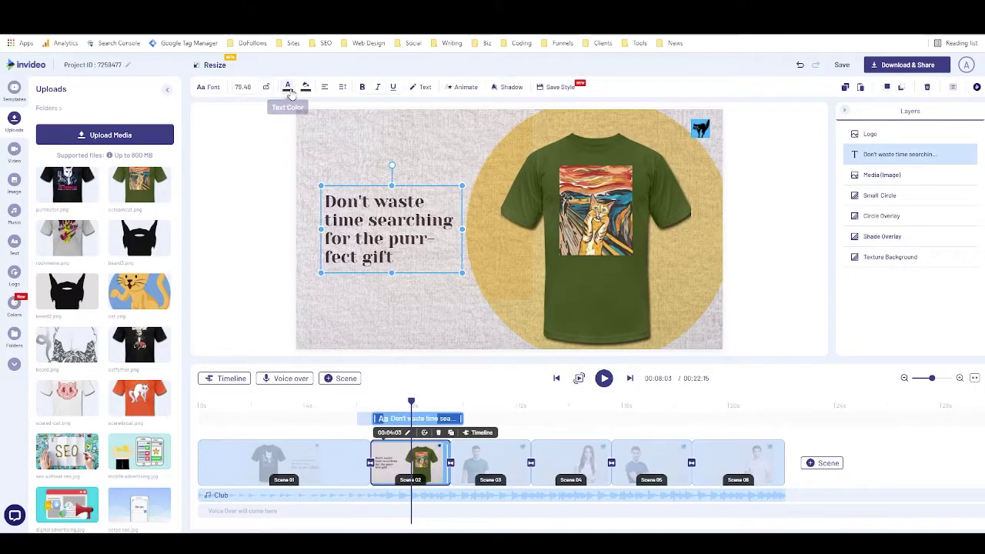
left_click_drag(412, 231, 409, 232)
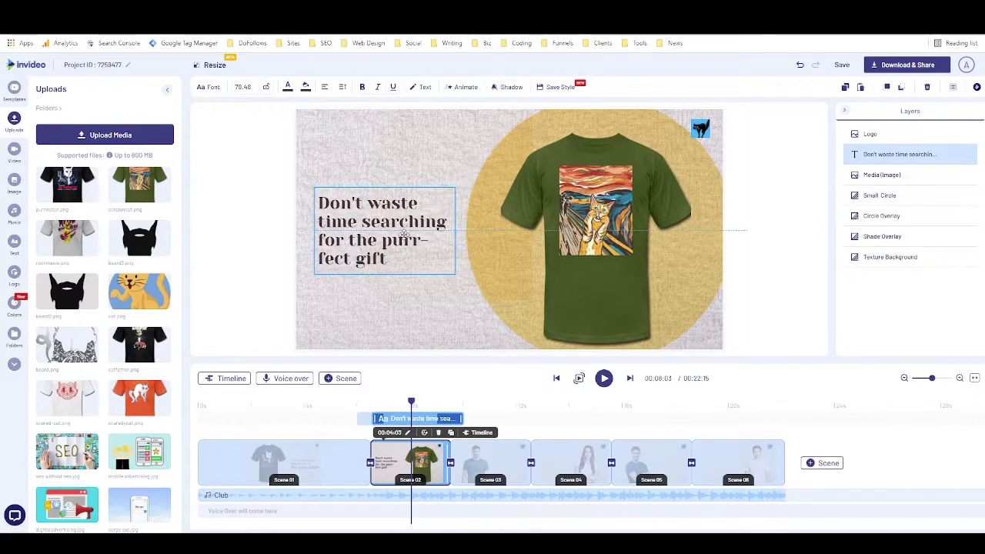
left_click(226, 206)
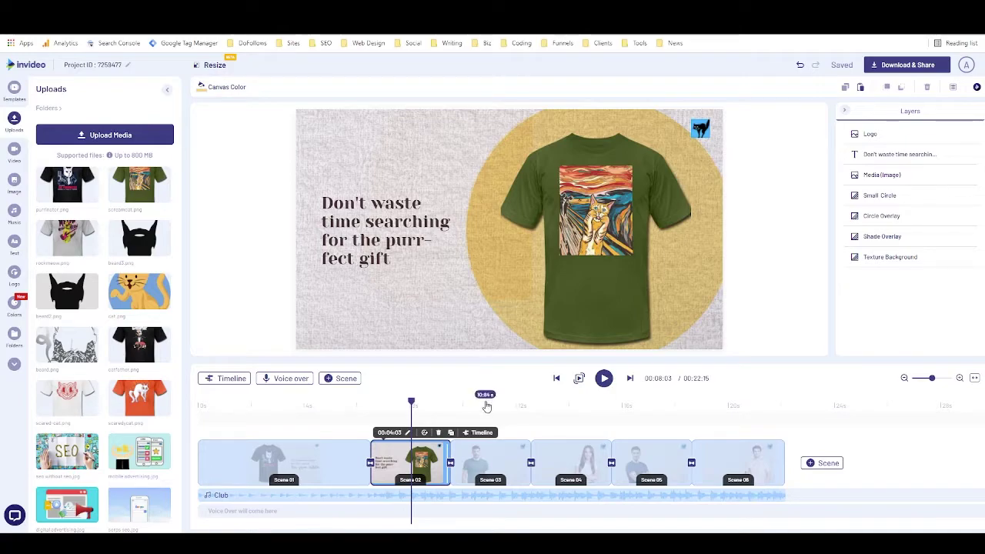
- Extend the duration of Scene 02 to 6.48 s and preview the scene from its start
left_click(579, 378)
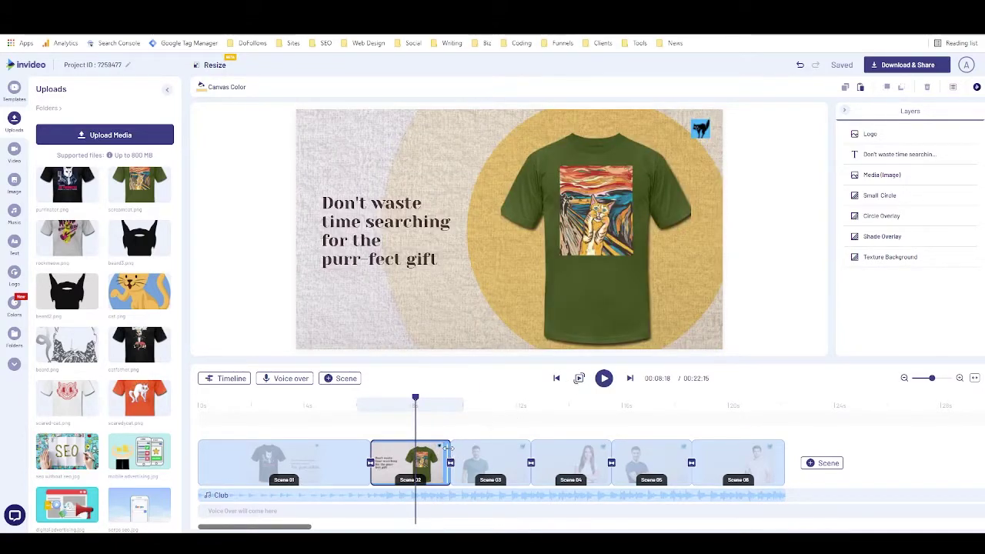
left_click_drag(448, 448, 515, 448)
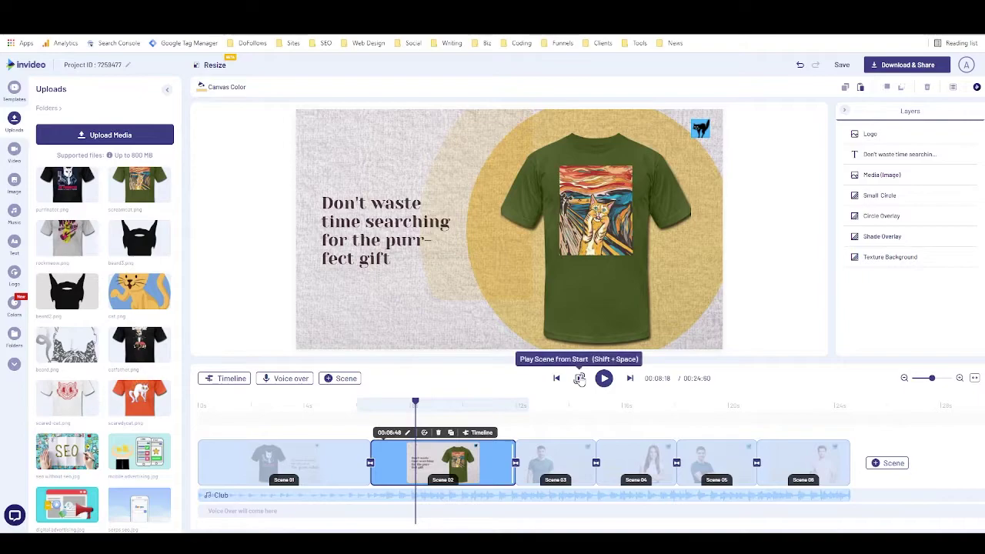
left_click(579, 378)
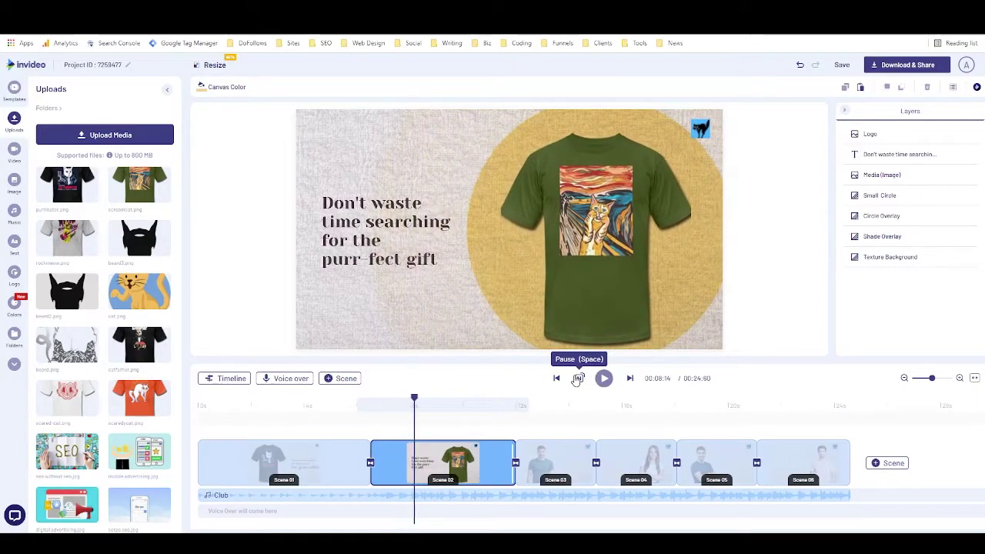
left_click(578, 378)
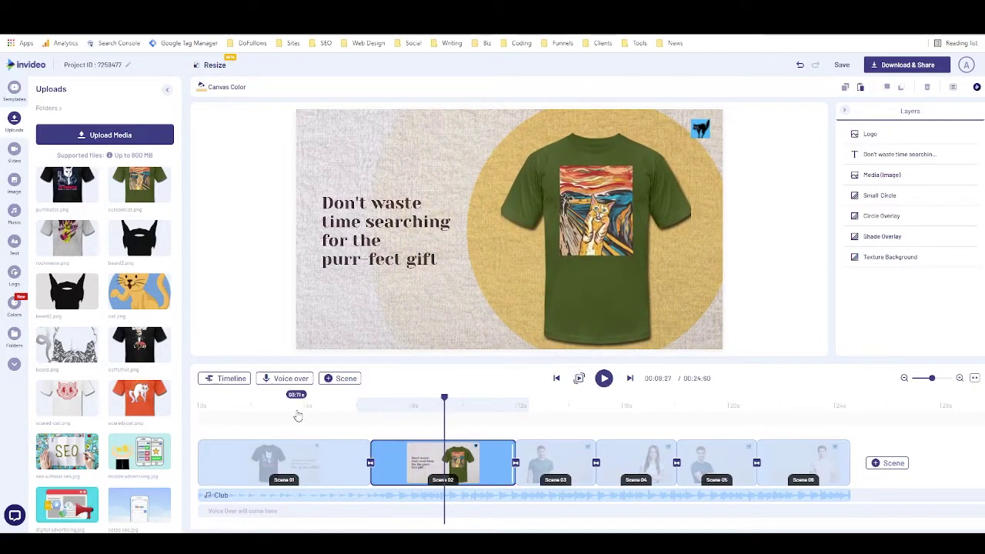
- Check the text animation used in Scene 01 and set Scene 02's "Don't waste time" text to animate by Character with Fade In
left_click(297, 416)
left_click(583, 222)
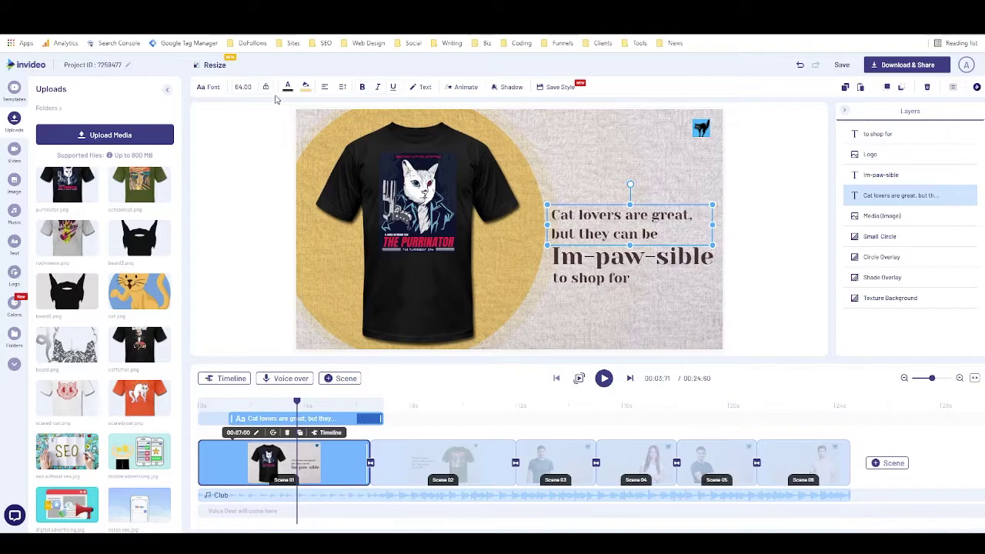
left_click(464, 89)
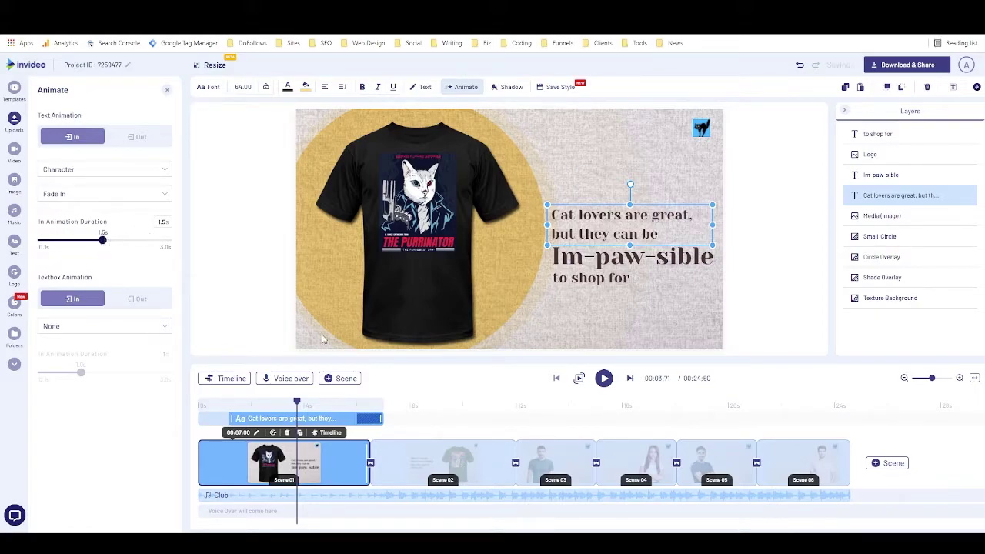
left_click(438, 406)
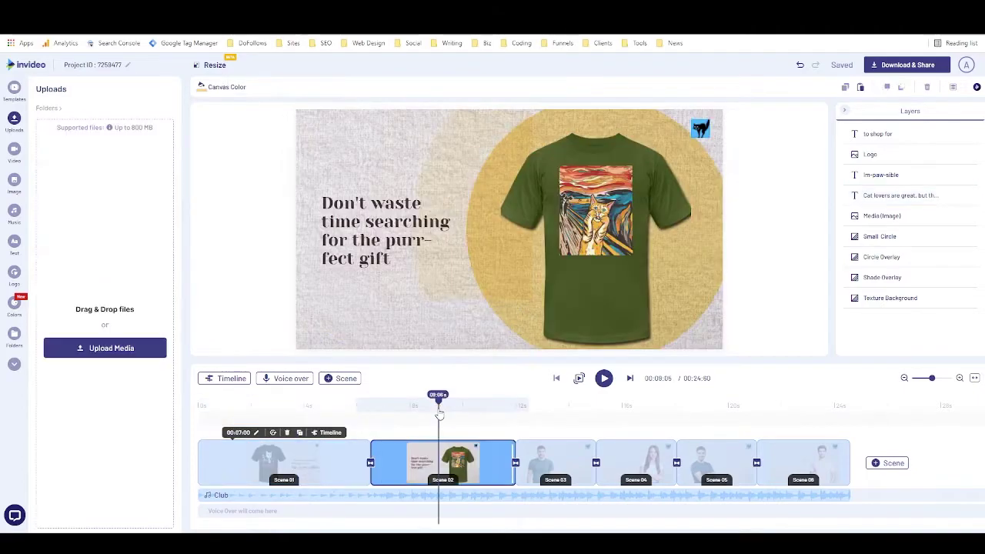
left_click(377, 230)
left_click(464, 87)
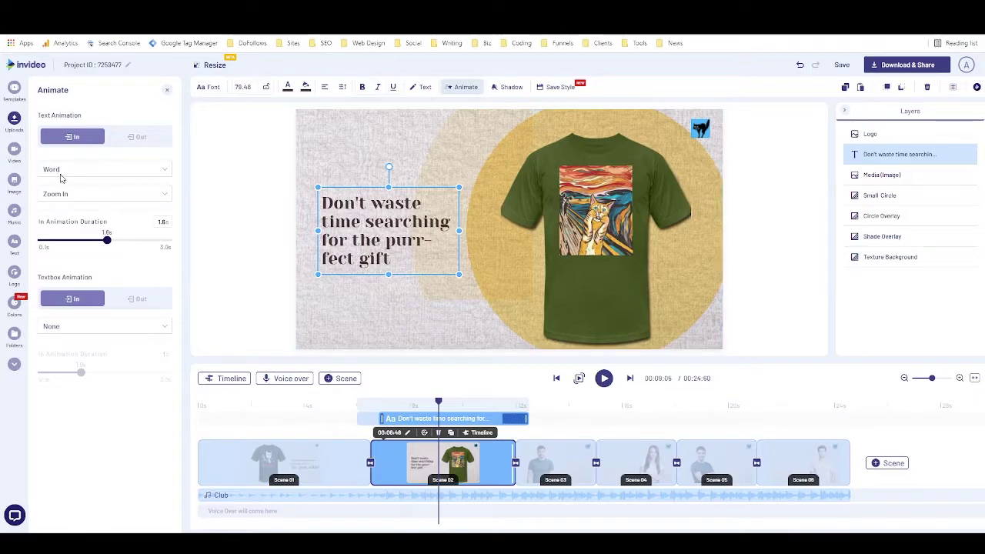
left_click(88, 195)
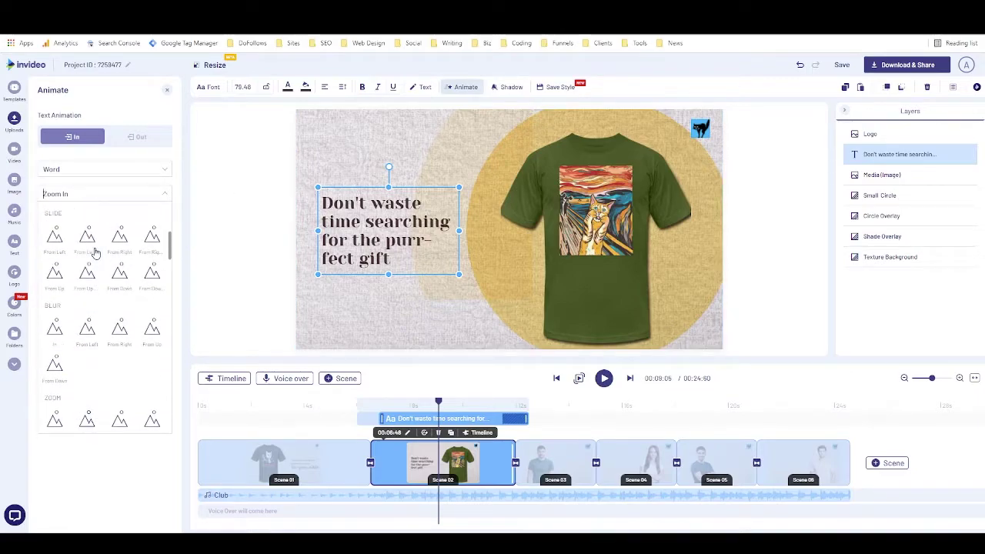
scroll(89, 262, "up", 5)
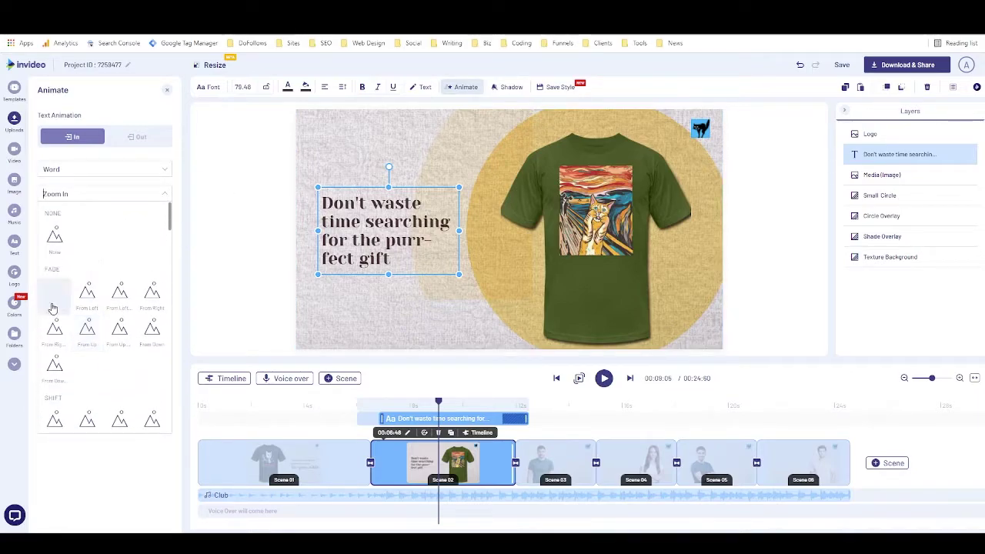
left_click(52, 304)
left_click(97, 173)
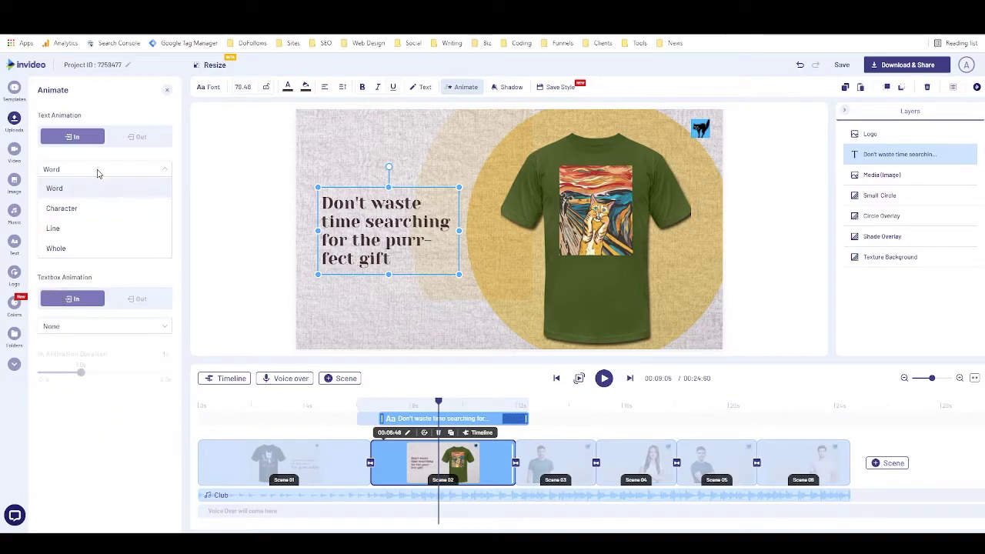
left_click(91, 210)
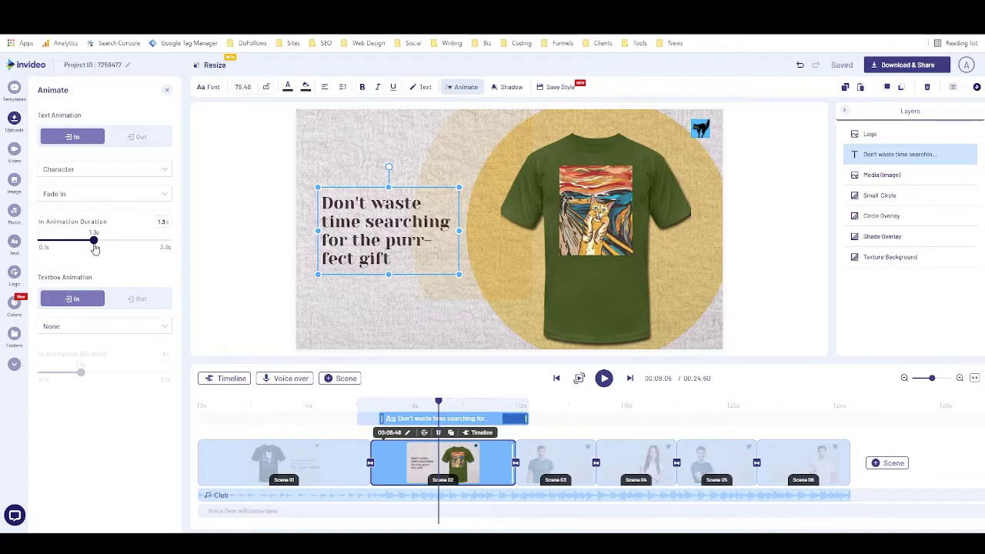
- Preview Scene 02 with a 1.2 s text in-animation, set the in-animation duration to 1.5 s and preview the scene again
left_click_drag(93, 248, 91, 251)
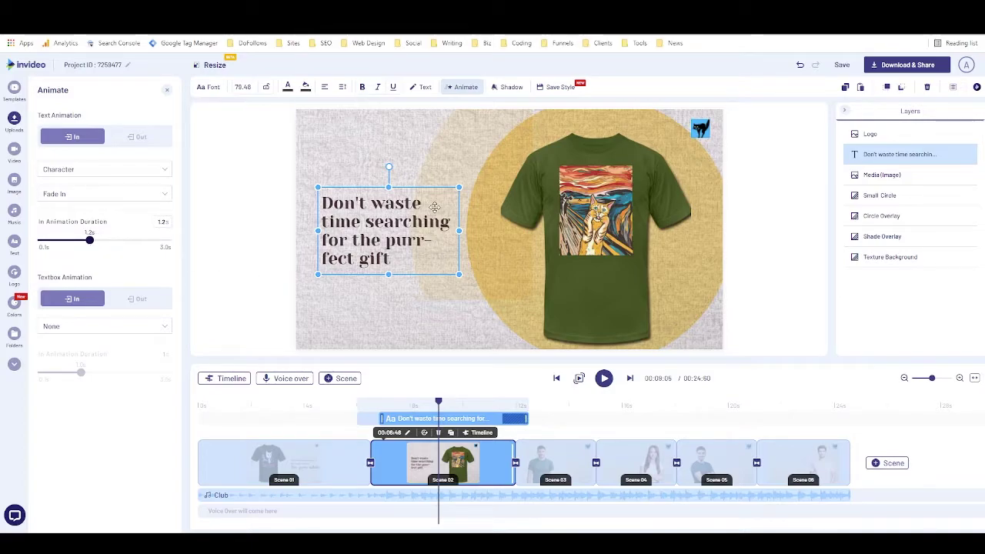
left_click(581, 380)
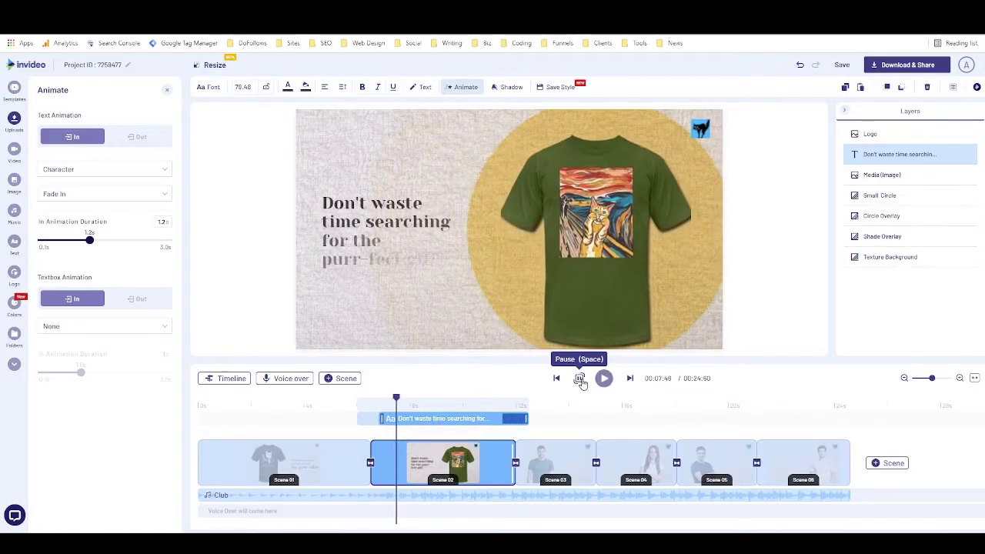
left_click(580, 380)
left_click_drag(90, 241, 101, 239)
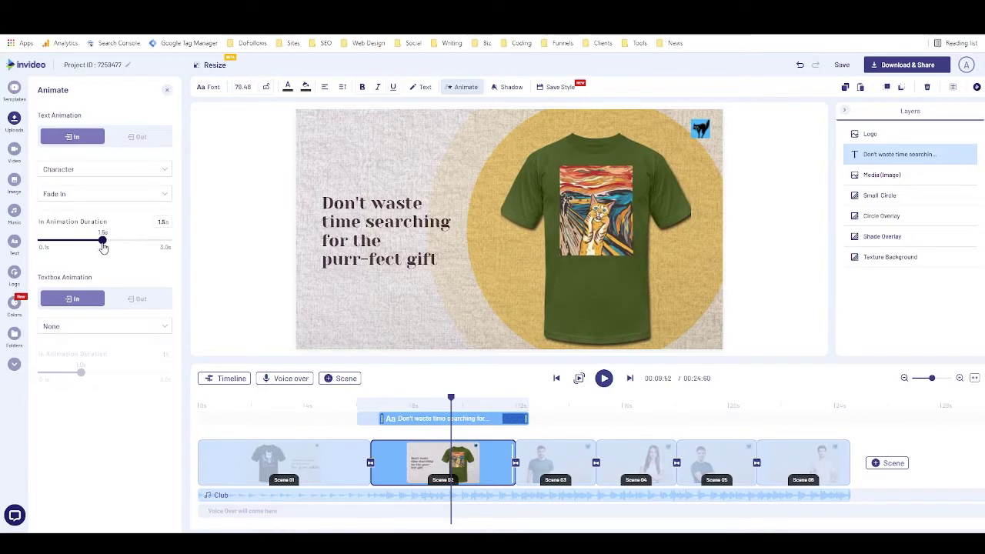
left_click(579, 379)
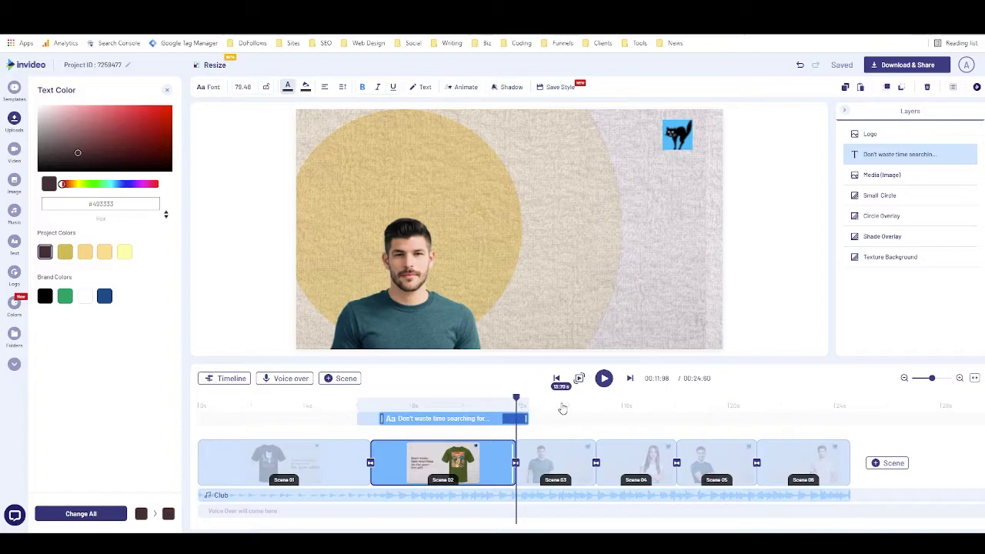
- Shrink the cat logo in Scene 03 to a small mark near the canvas's upper-right corner, matching the earlier scenes
left_click(561, 406)
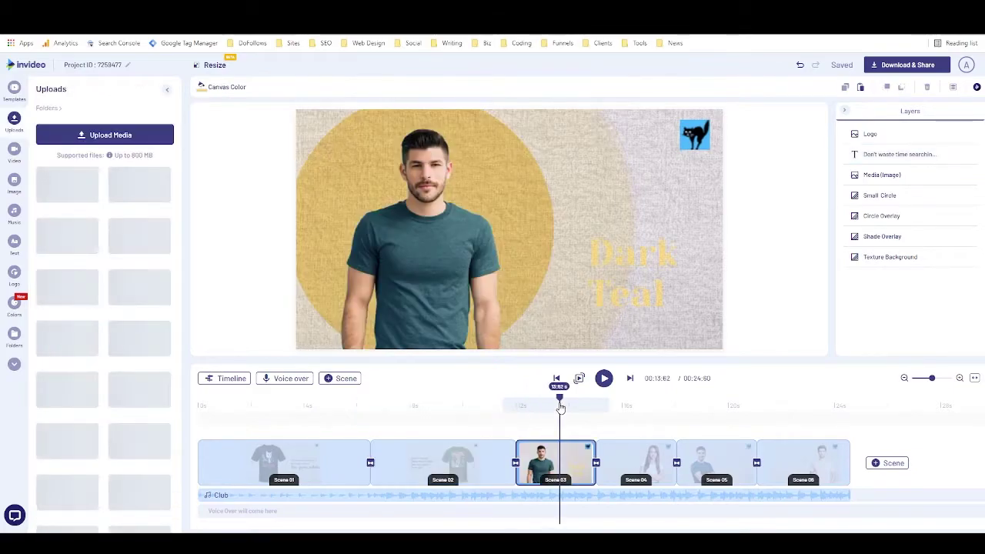
left_click(566, 406)
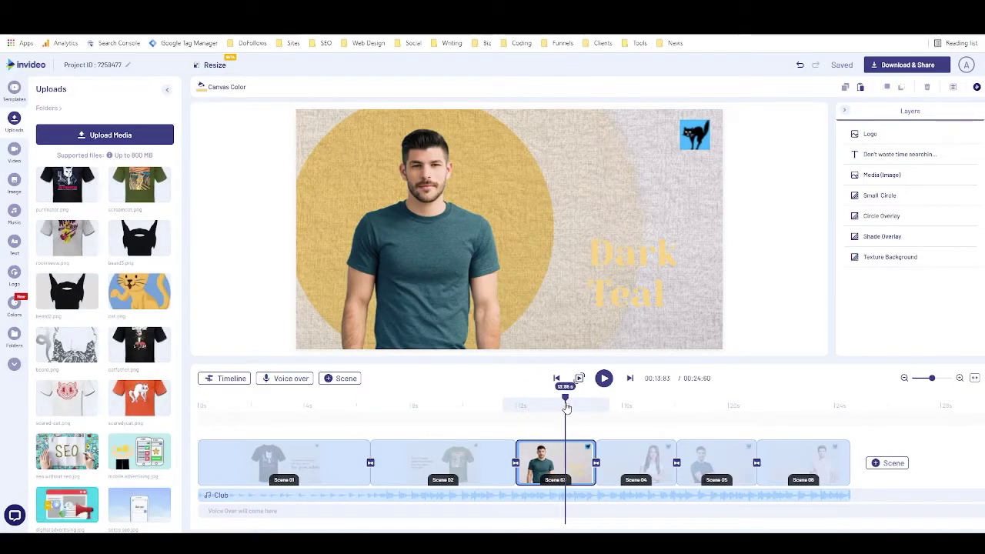
left_click(691, 137)
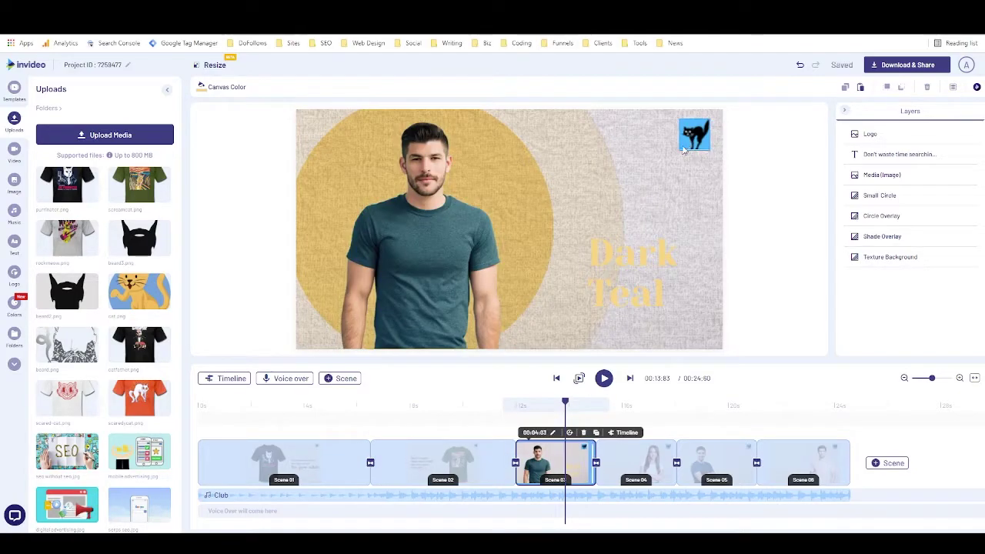
left_click_drag(684, 151, 699, 142)
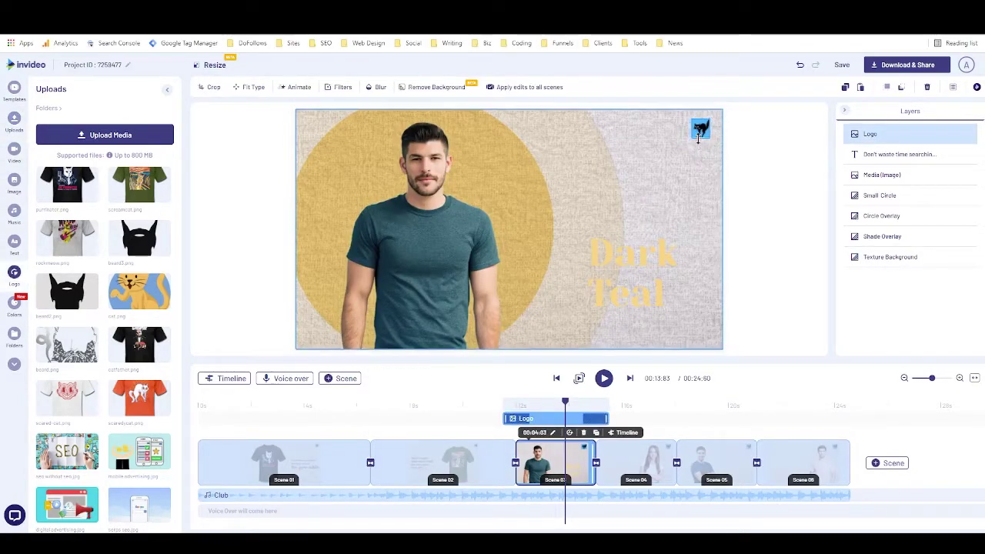
- Recolor Scene 03's "Dark Teal" text to the dark brown #493333 and move it up to center it vertically
left_click(632, 271)
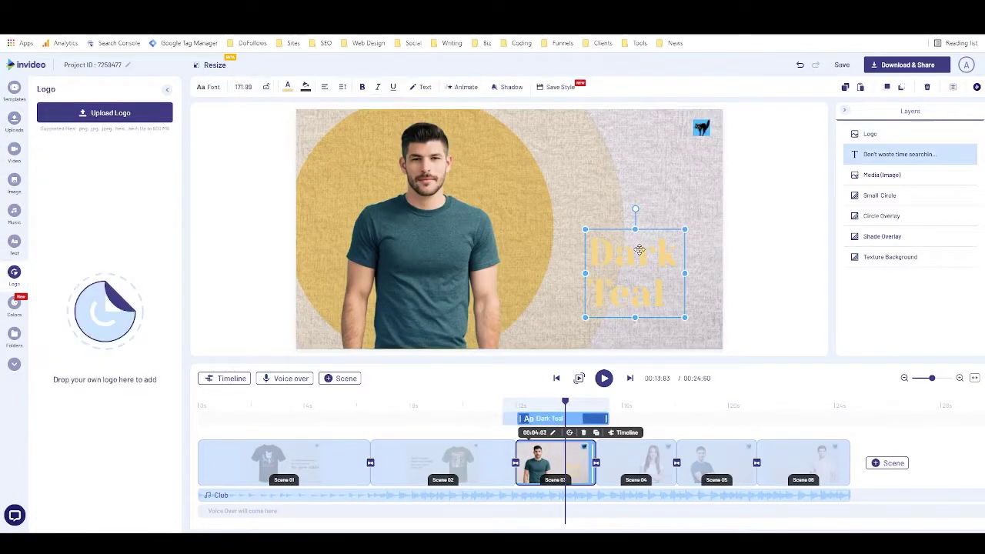
left_click(291, 93)
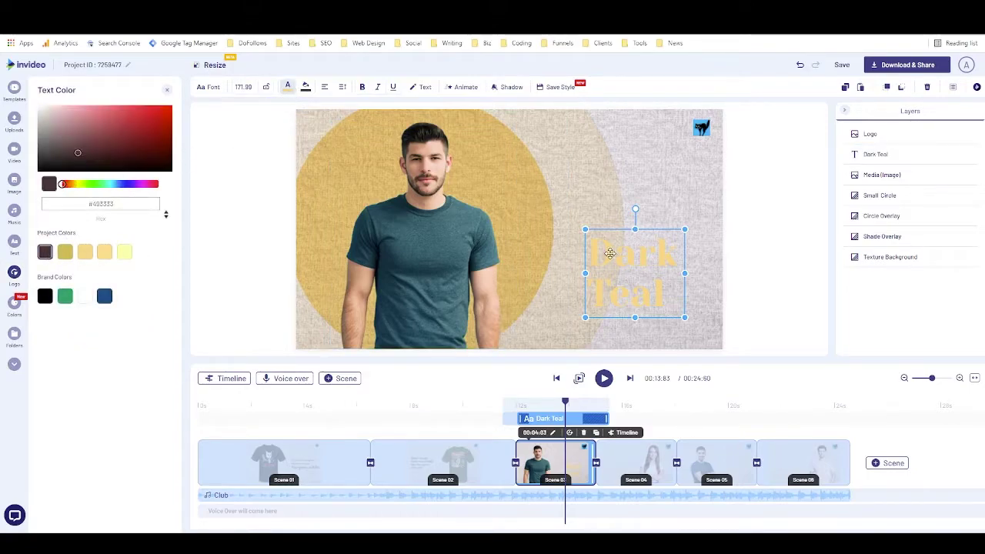
left_click_drag(616, 274, 624, 239)
- Replace the man's photo in Scene 03 with the uploaded gray T-shirt image showing the guitar-playing cat
left_click(14, 121)
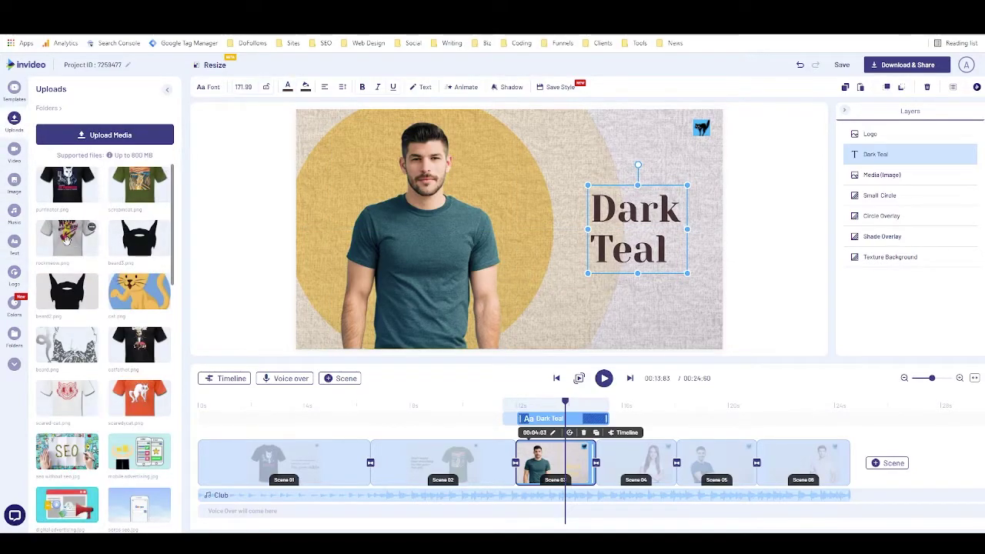
left_click_drag(65, 239, 393, 231)
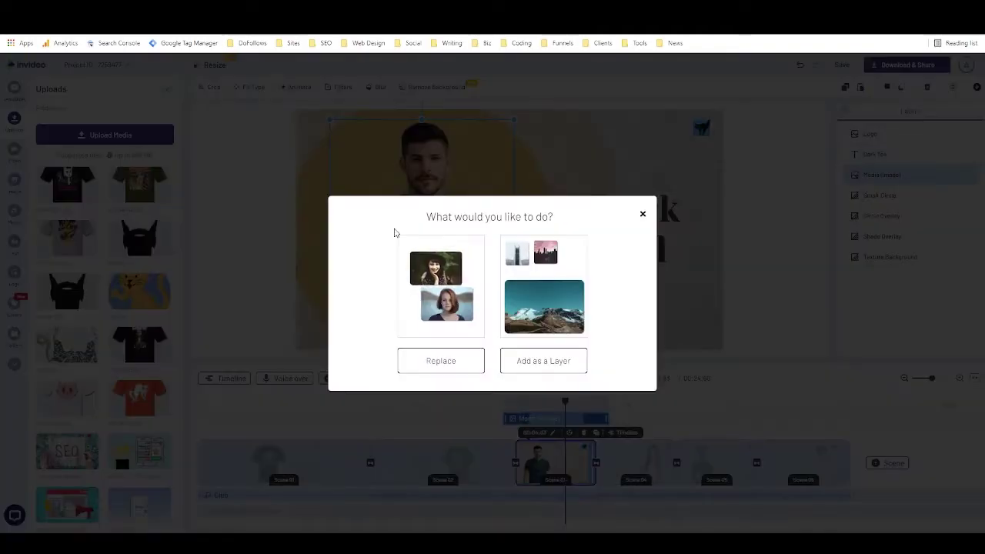
left_click(414, 358)
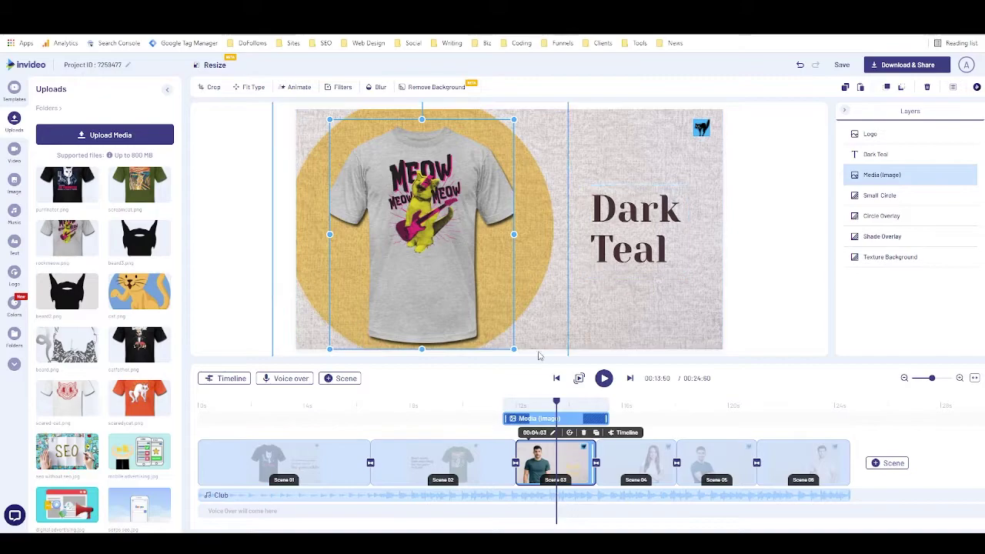
- Review Scenes 01 and 02 and replace Scene 03's "Dark Teal" with bold "Get 20% off your first order on any of our cat-thartic shirts"
left_click(292, 414)
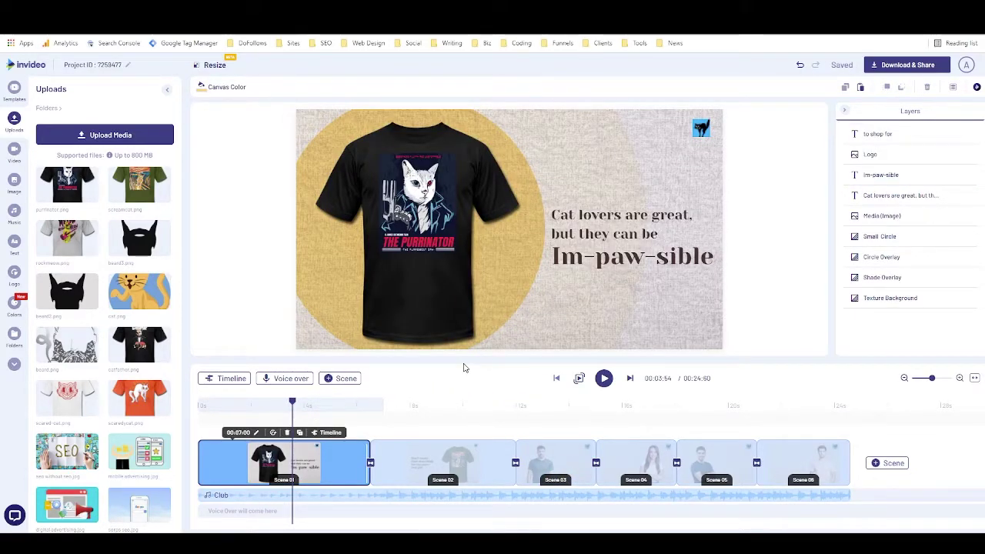
left_click(323, 405)
left_click(412, 405)
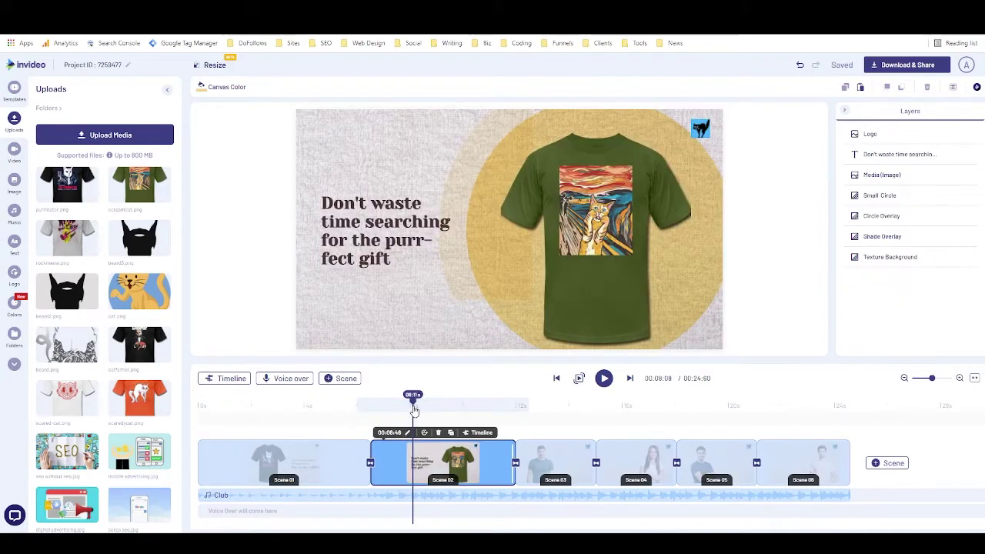
left_click(558, 406)
left_click(683, 246)
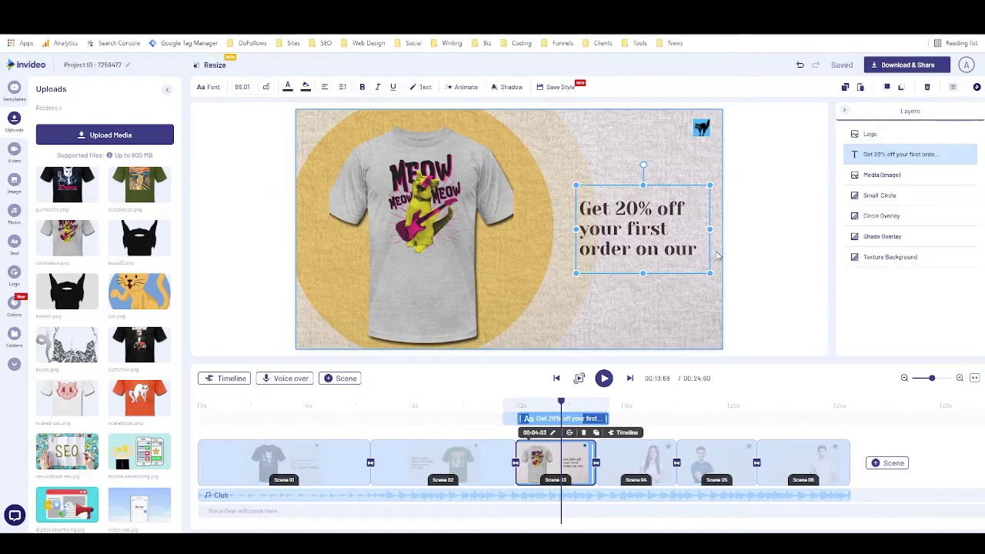
type("an")
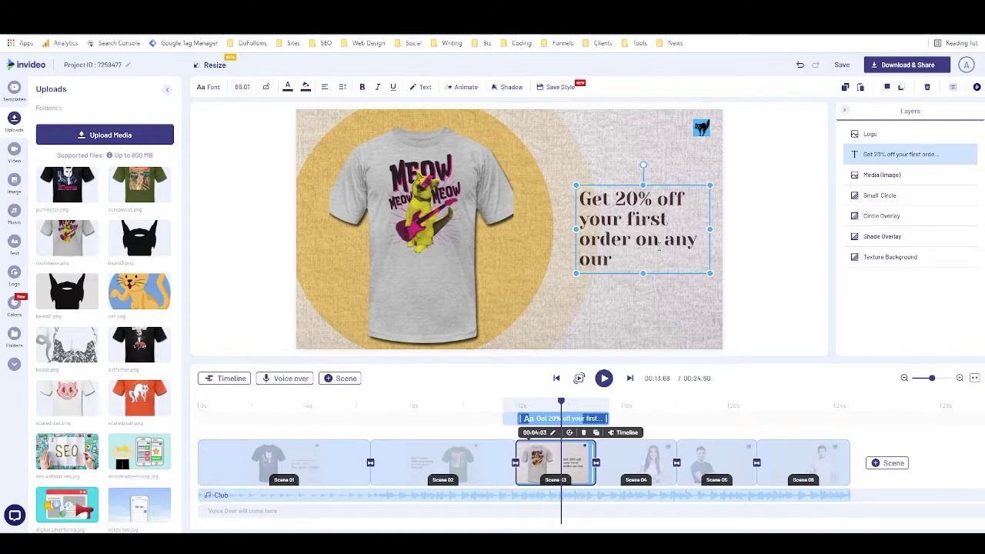
type("y of")
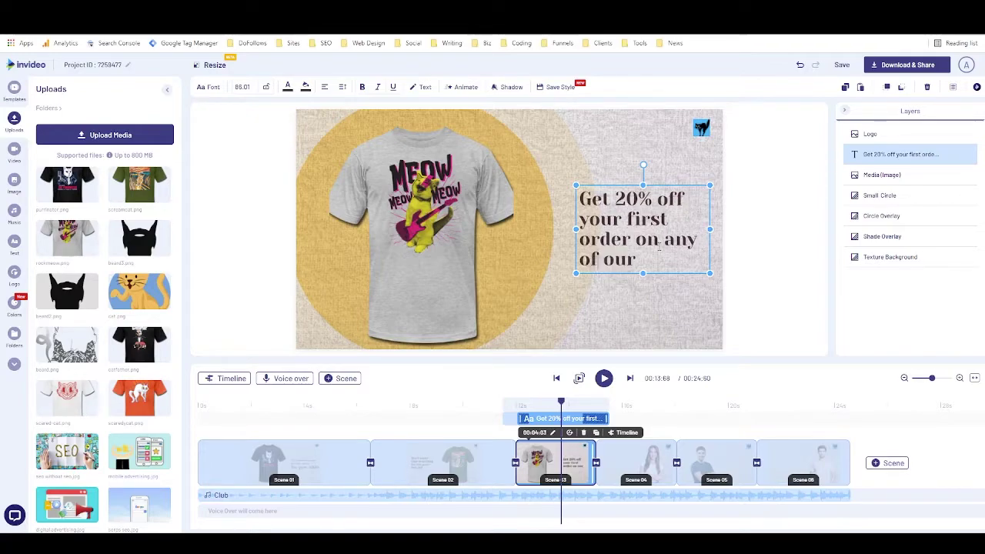
type("ca")
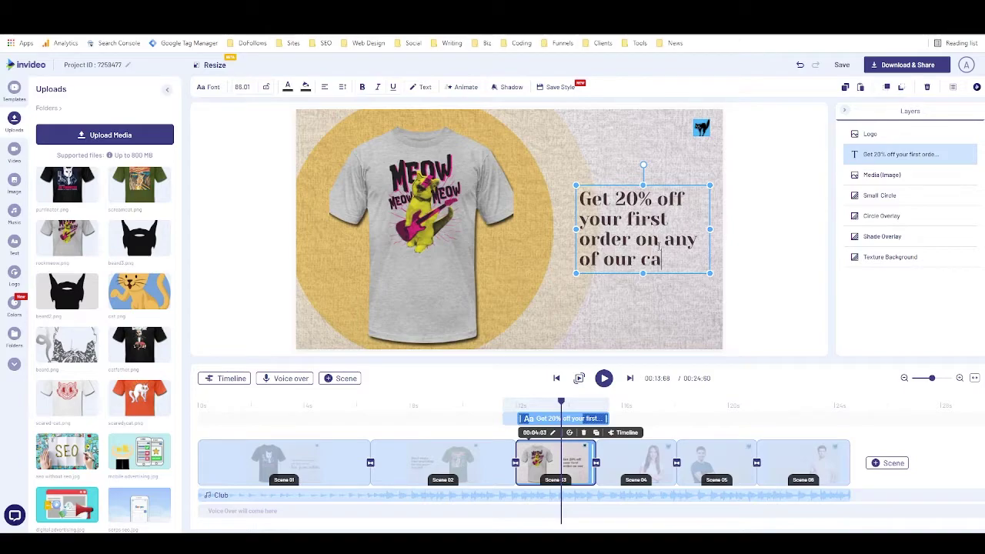
type("t-thart")
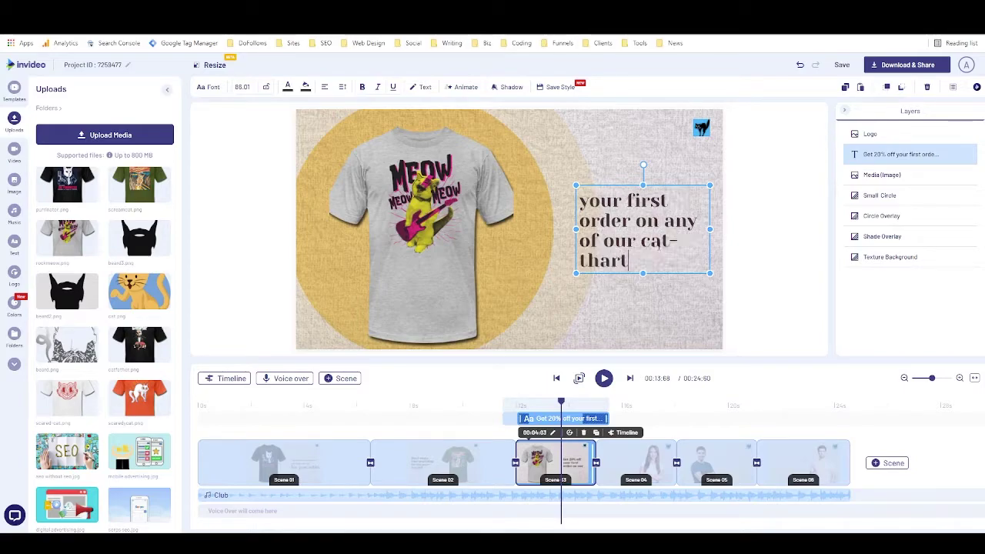
type("ic shirts")
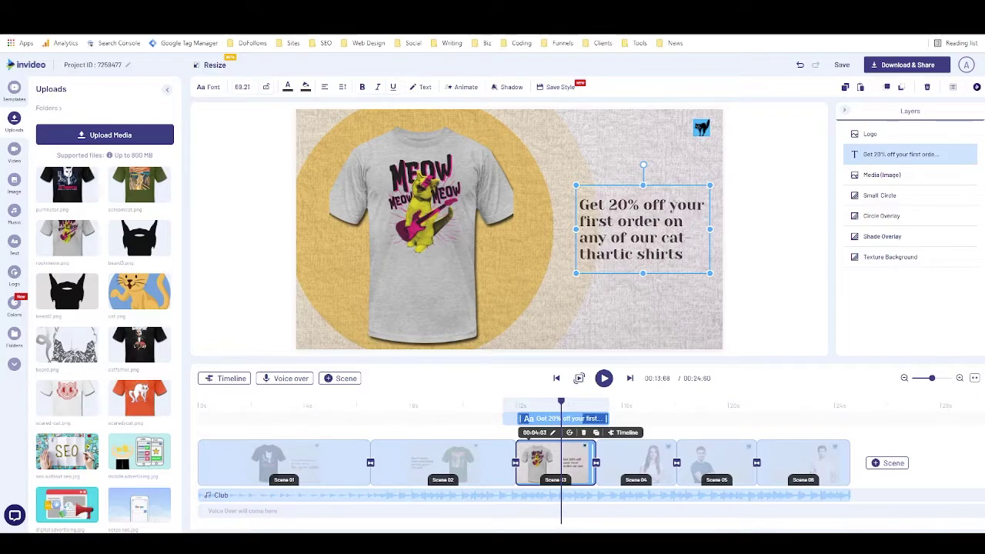
type("-")
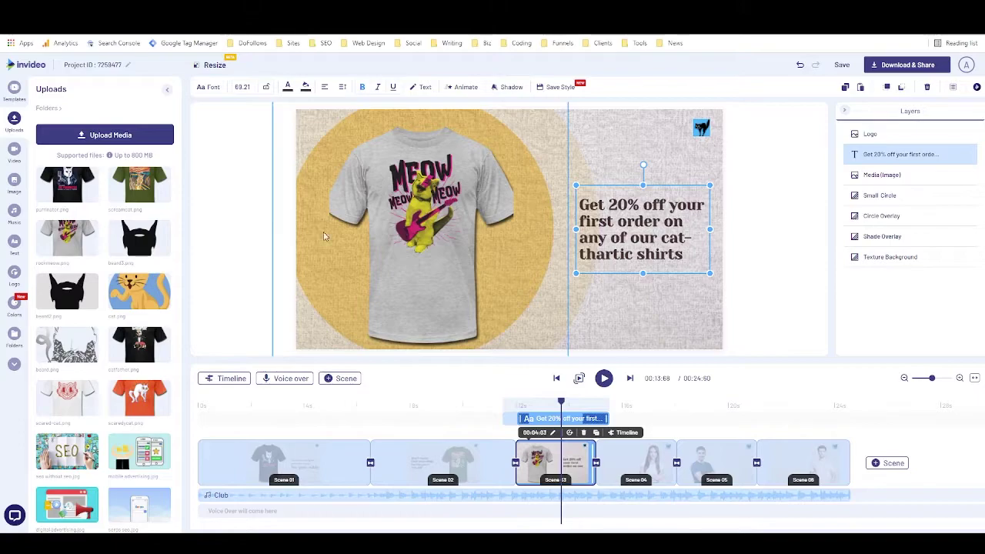
- Animate Scene 03's discount text with a character-by-character Fade In entrance lasting 2 seconds, after checking Scene 01's text styling
left_click(449, 411)
left_click(299, 408)
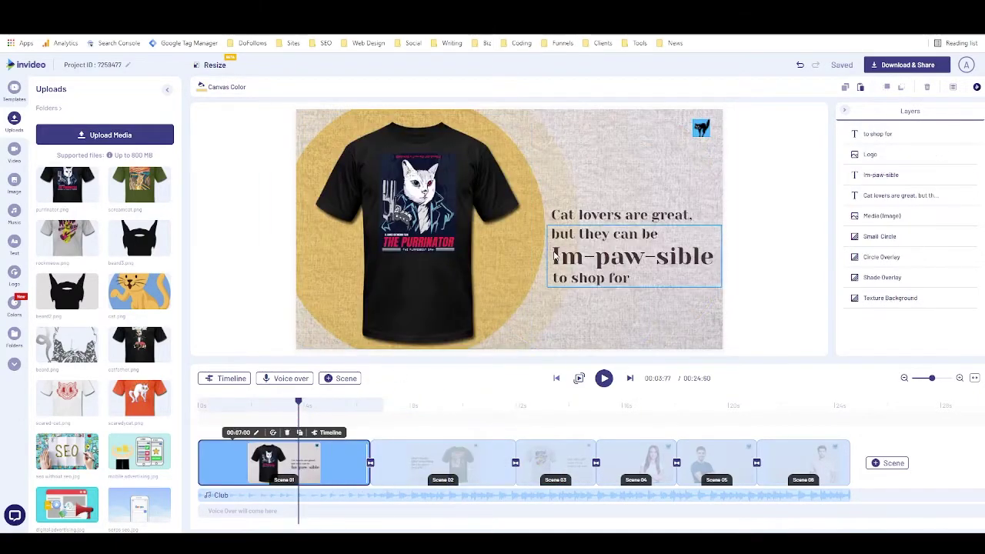
left_click(562, 229)
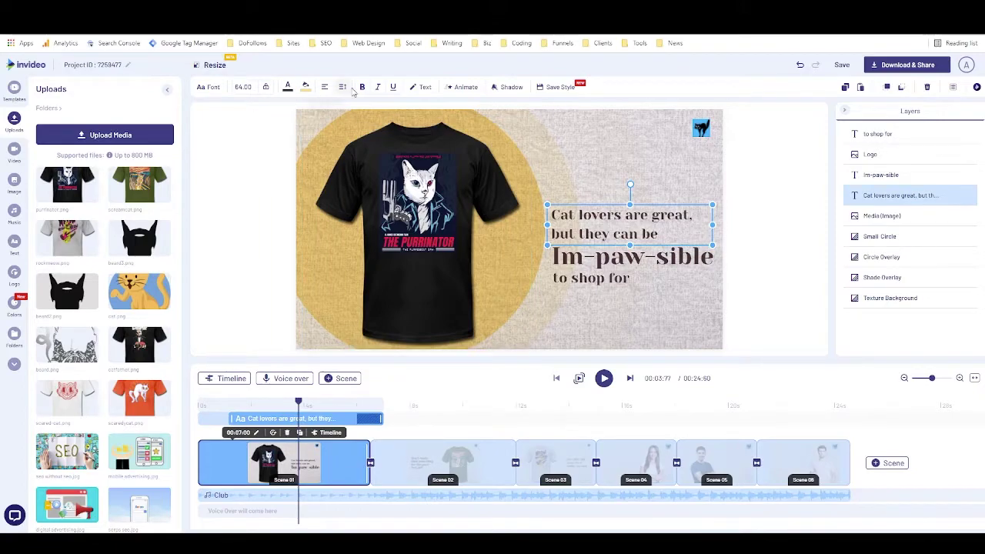
left_click(562, 408)
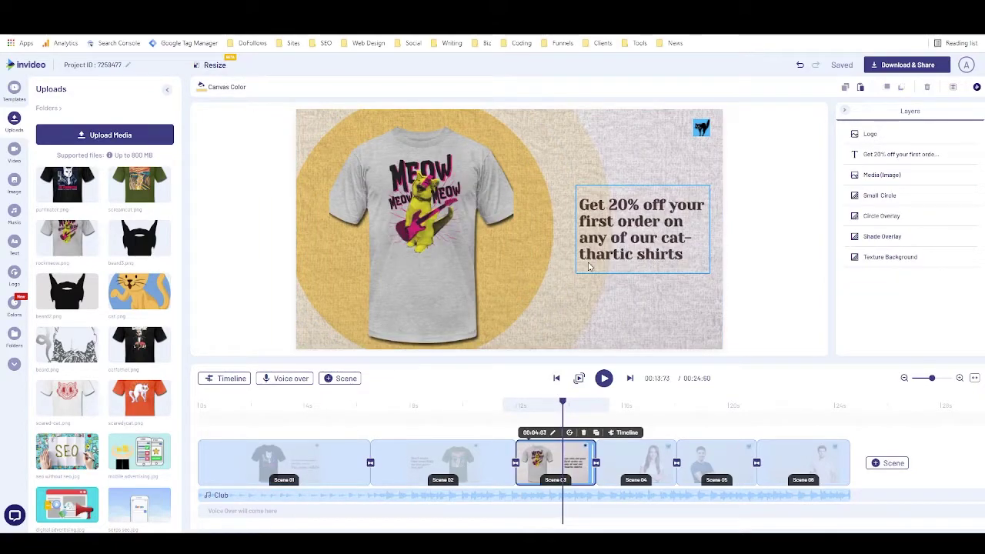
left_click(609, 220)
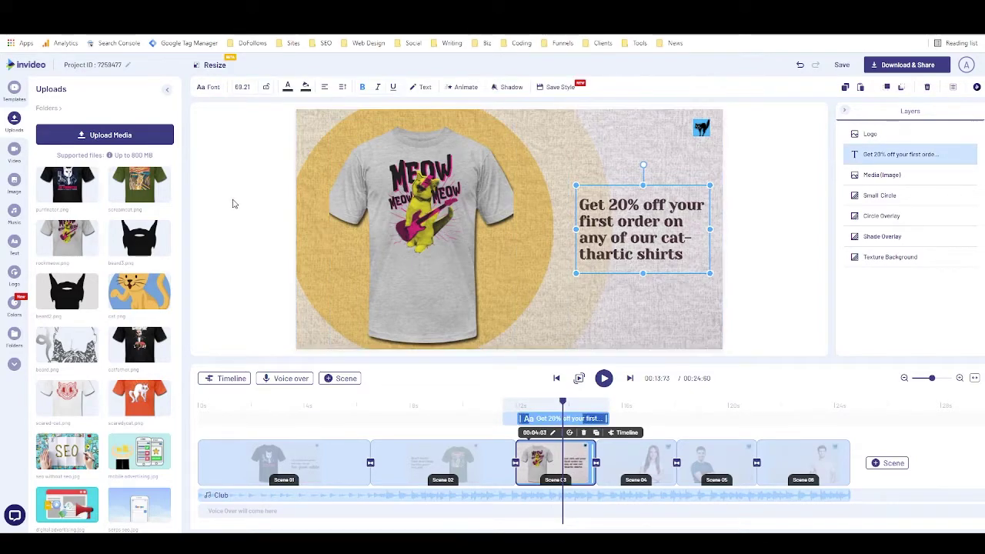
left_click(462, 87)
left_click(162, 170)
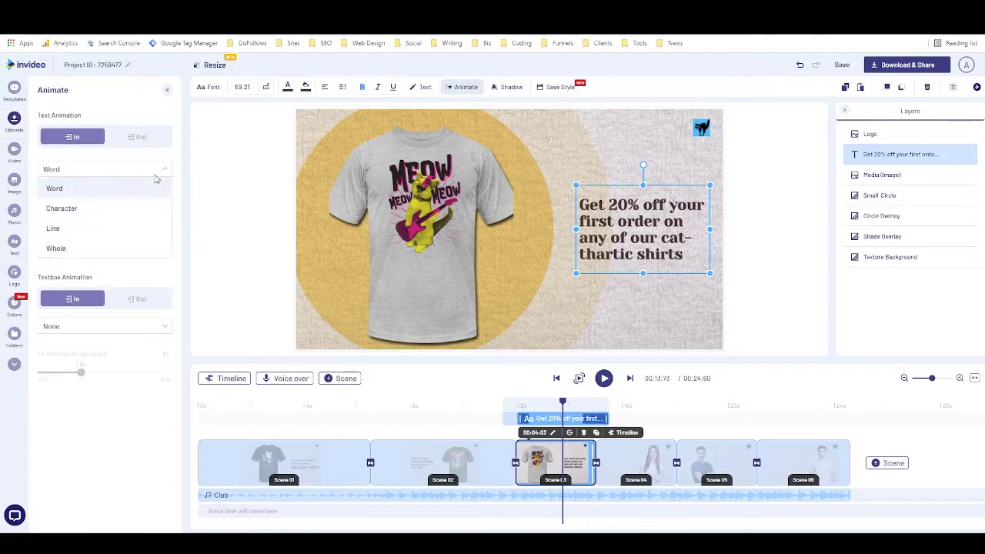
left_click(136, 208)
left_click(141, 195)
scroll(77, 247, "down", 2)
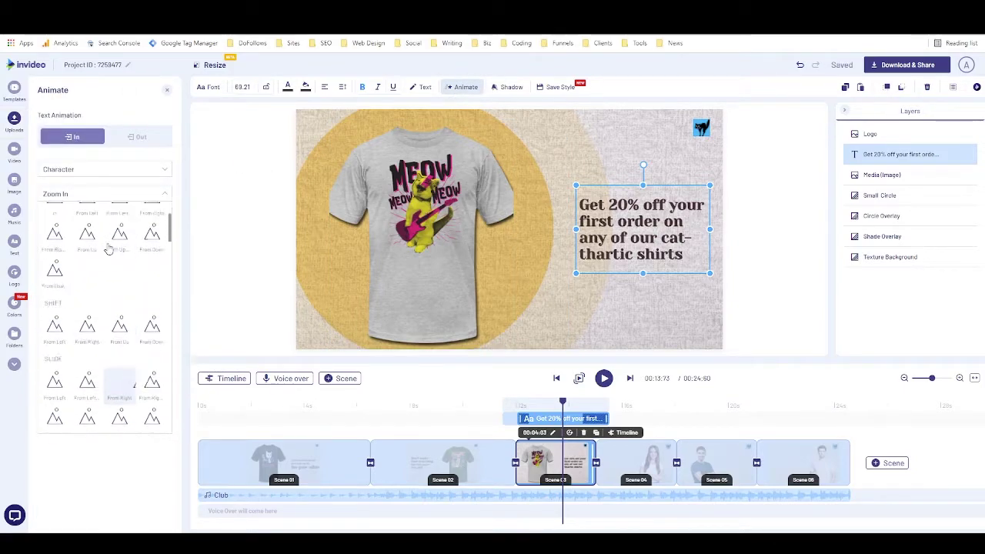
scroll(69, 233, "up", 1)
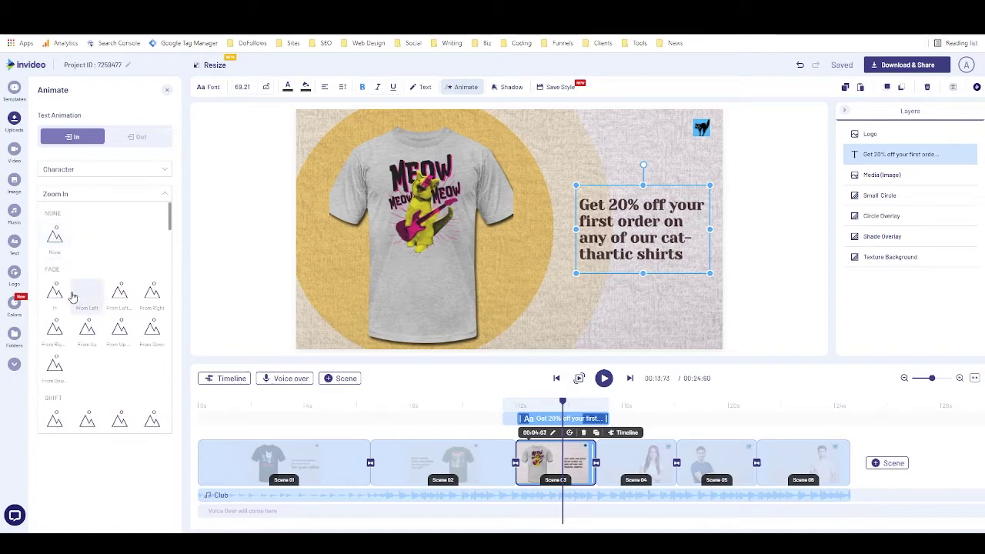
left_click(56, 296)
left_click_drag(80, 241, 120, 240)
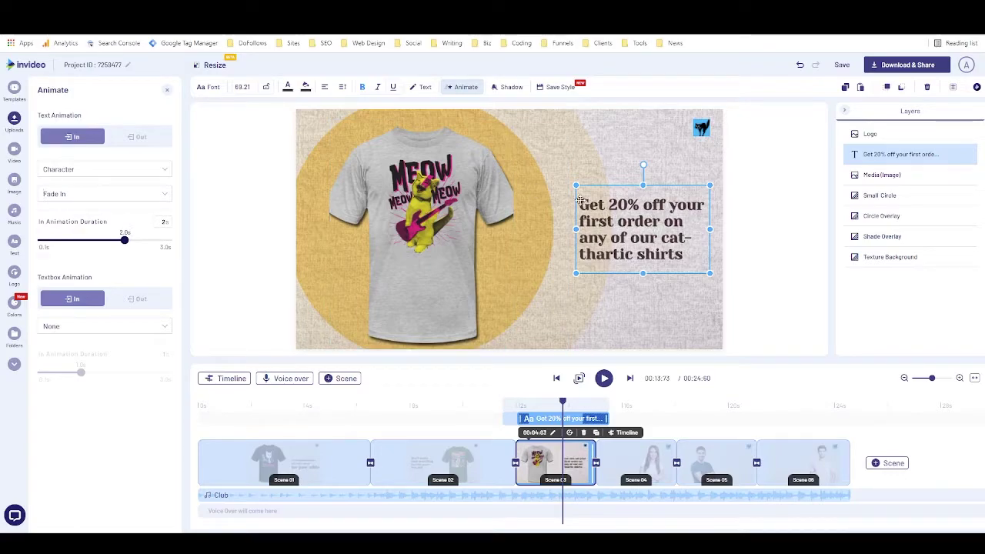
- Reword Scene 03's text as "Get 20% off your first order on any of our shirts - no kitten!" and widen its text box slightly
double_click(629, 252)
key("BackSpace")
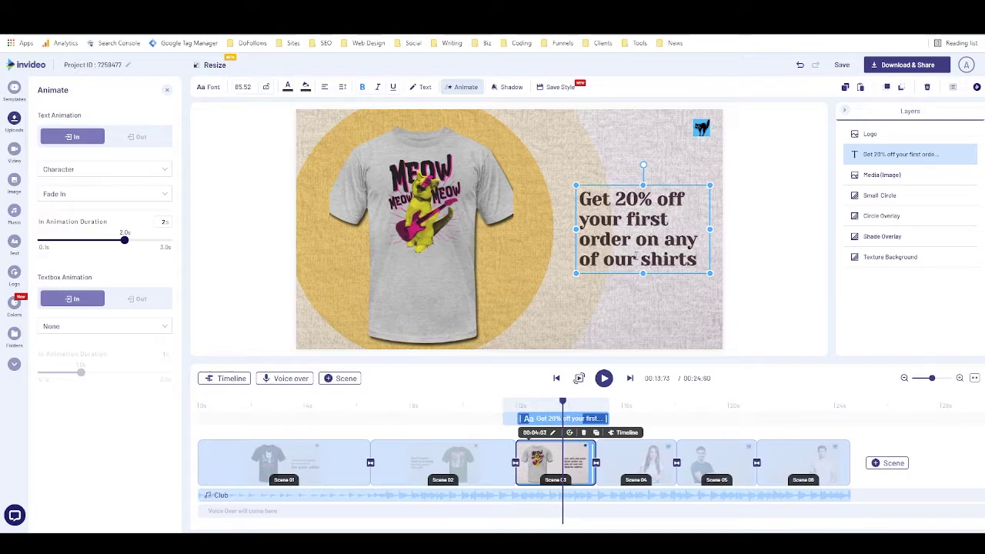
type("-")
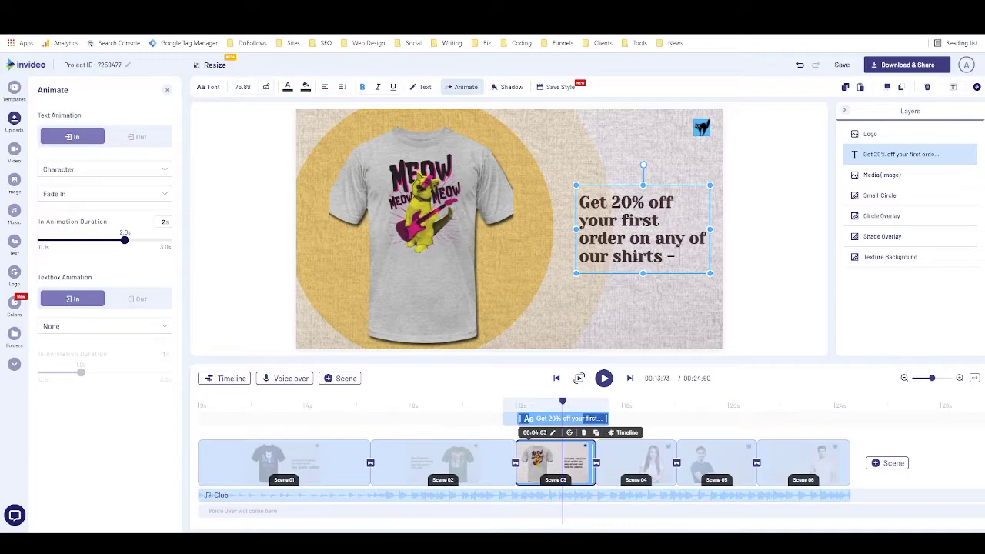
type(" no kitten!")
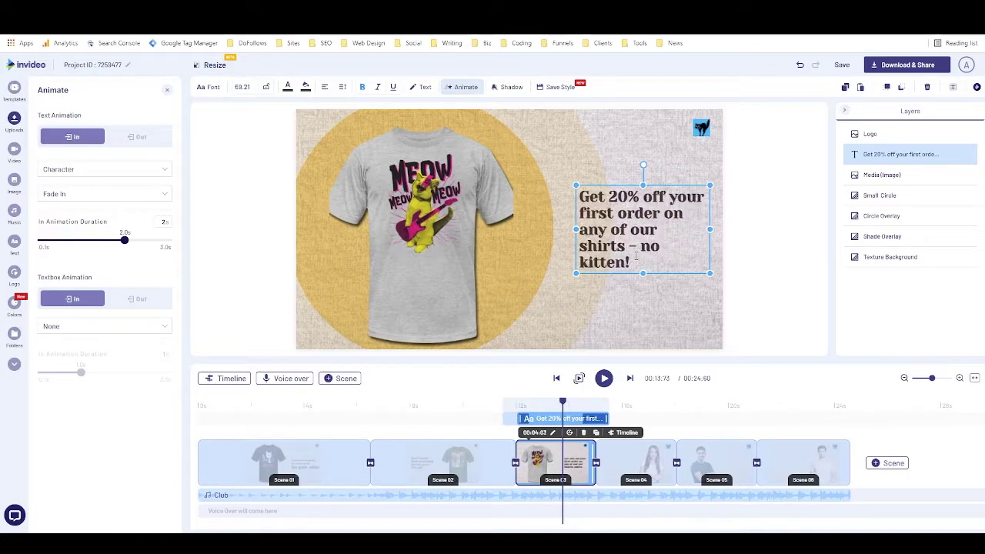
left_click_drag(576, 229, 570, 229)
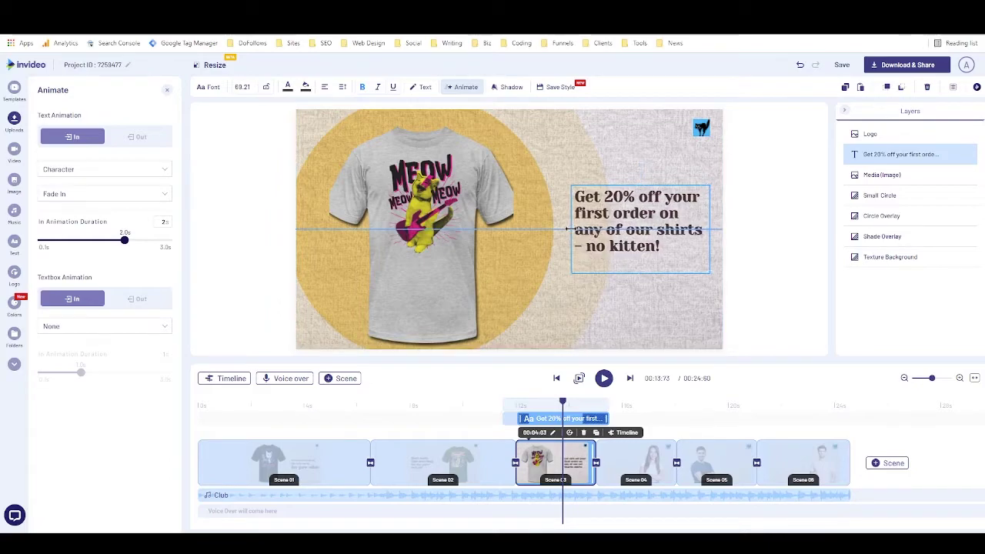
left_click(562, 230)
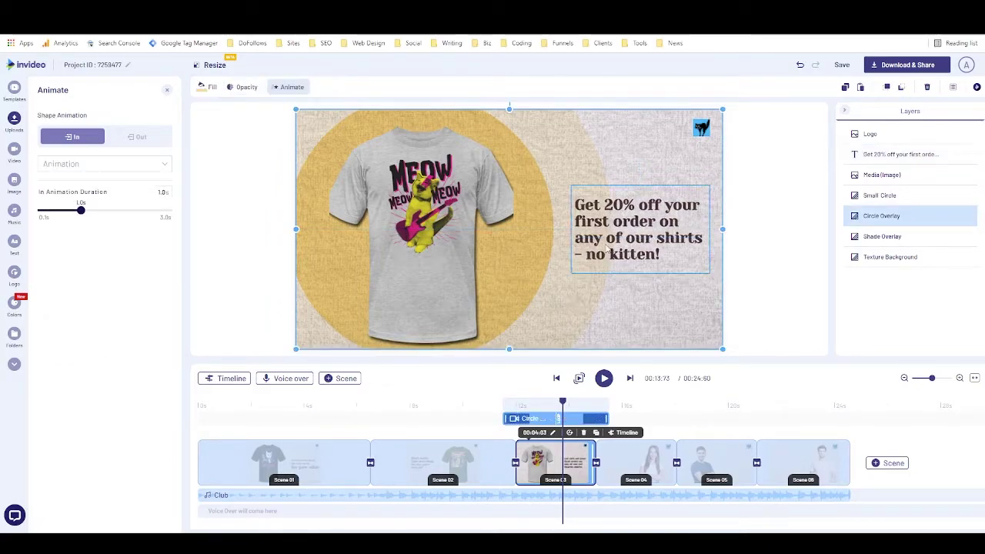
left_click(605, 238)
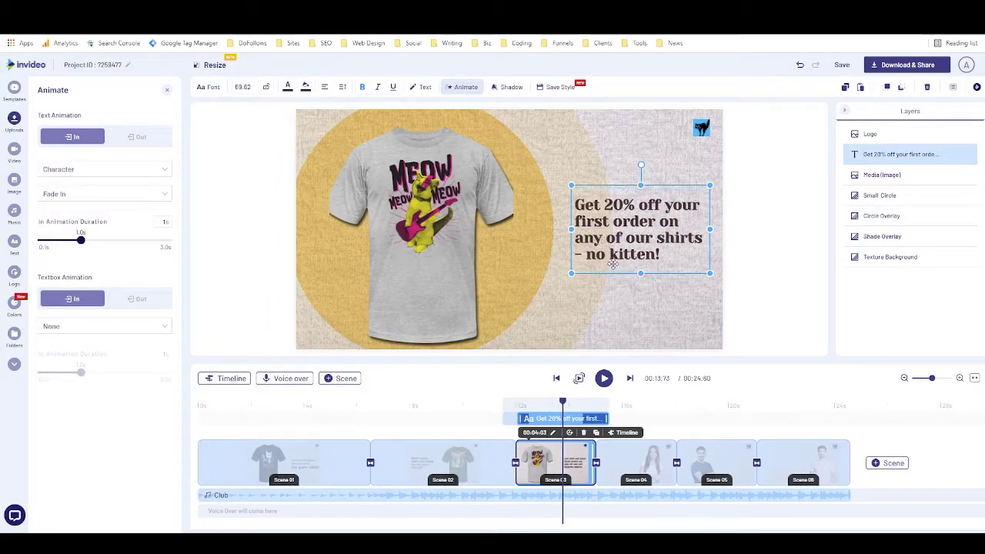
left_click(744, 248)
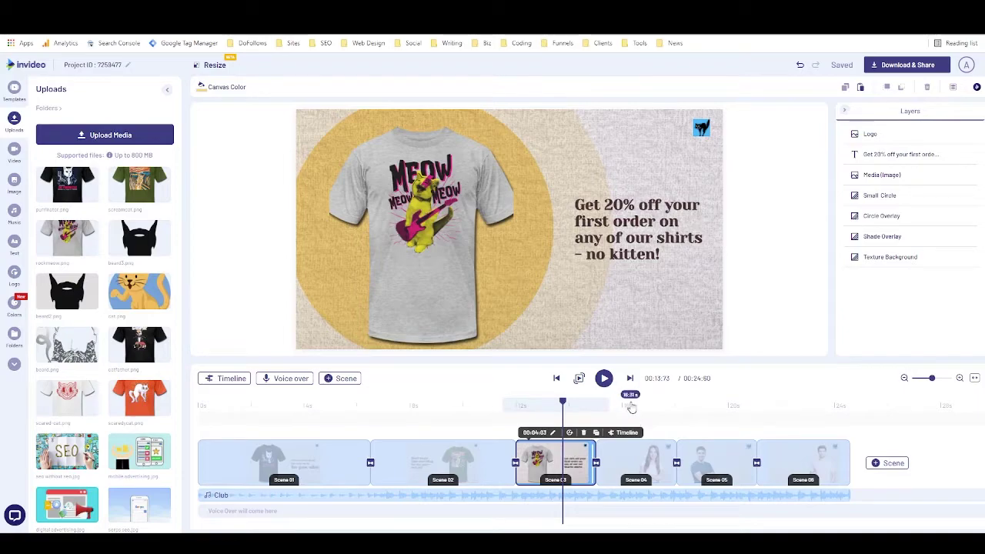
- Delete the unneeded "Simply White" and "Navy Blue" scenes that follow Scene 03
left_click(769, 415)
left_click(787, 408)
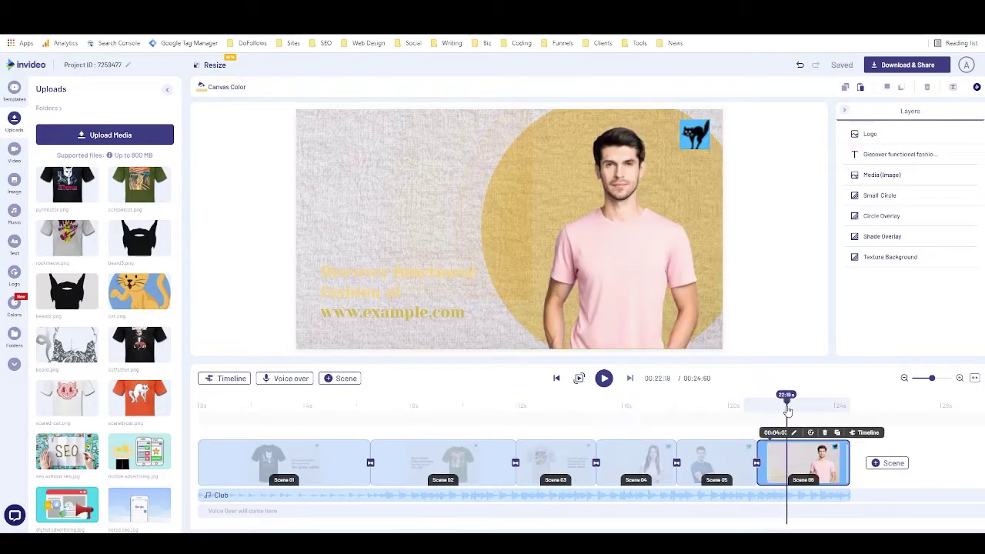
left_click(647, 410)
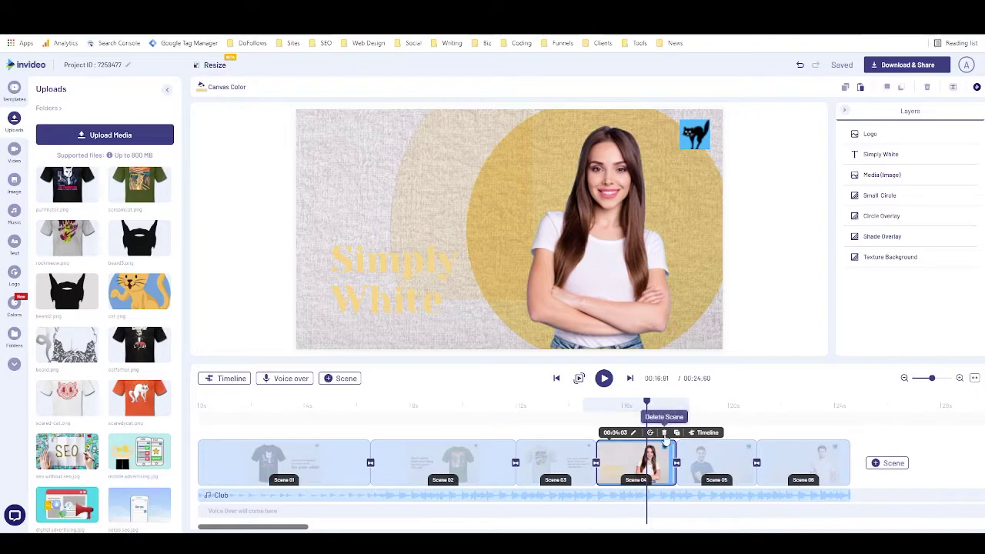
left_click(665, 433)
left_click(547, 312)
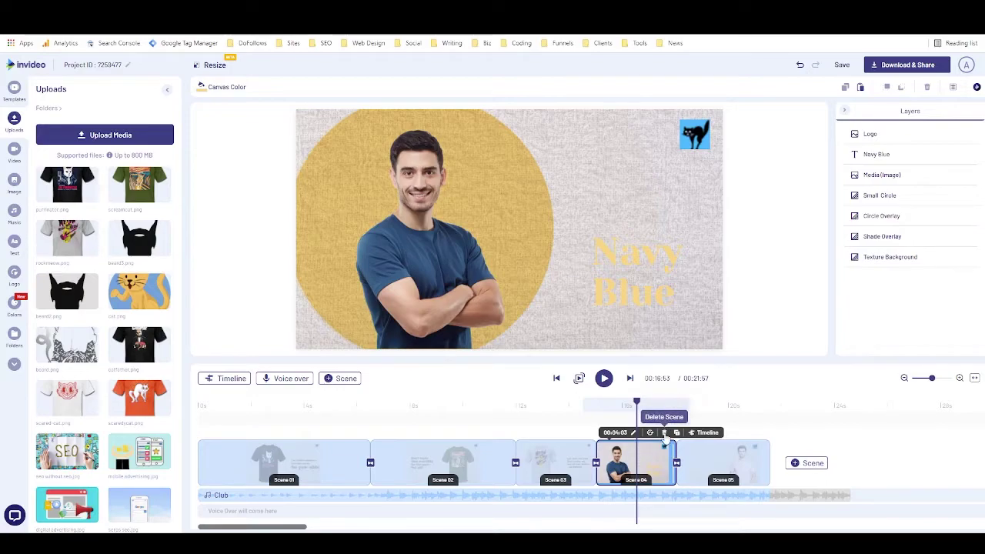
left_click(665, 434)
left_click(546, 317)
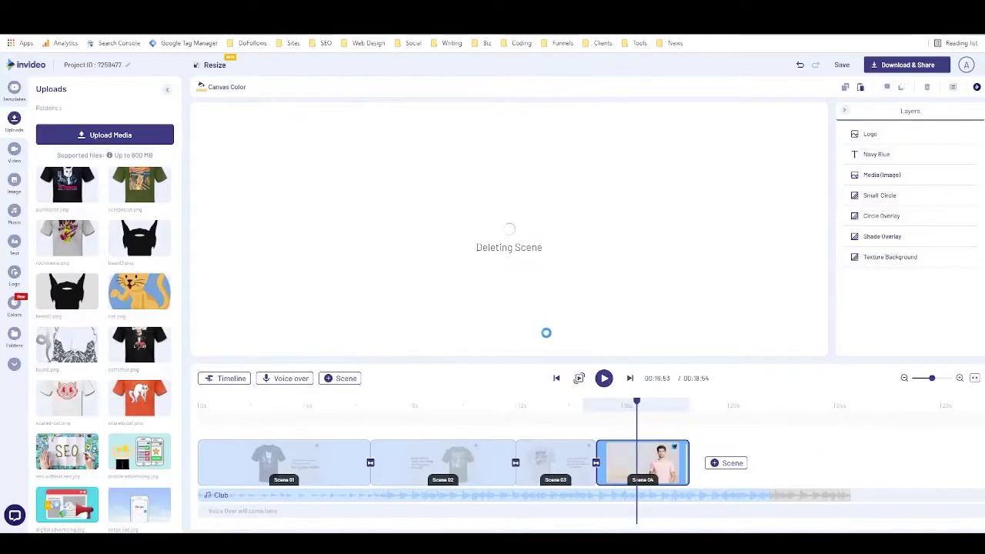
- Replace the man's photo in the final scene with the uploaded Catfather T-shirt image and recolor "Discover functional fashion at" dark brown #493333
left_click_drag(139, 185, 595, 247)
left_click(430, 359)
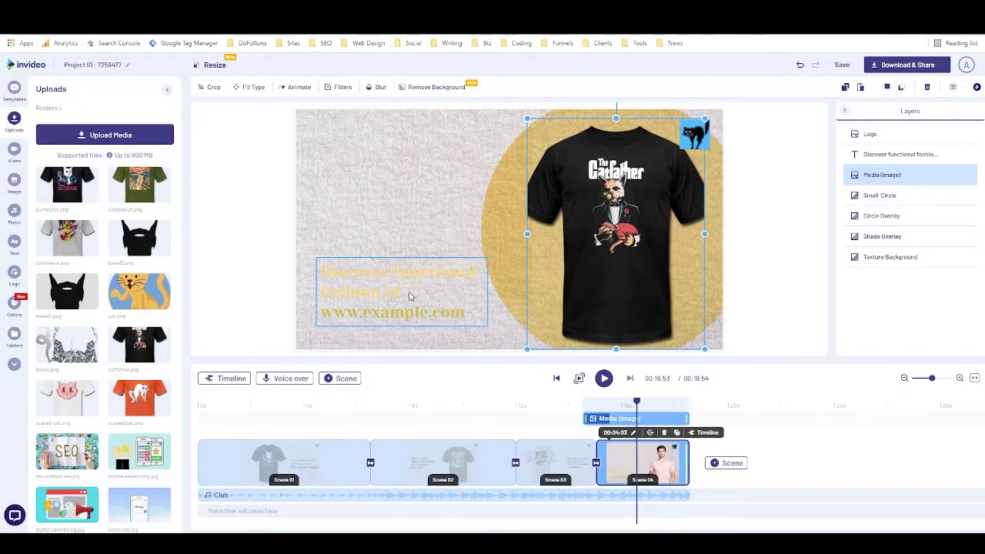
left_click(392, 289)
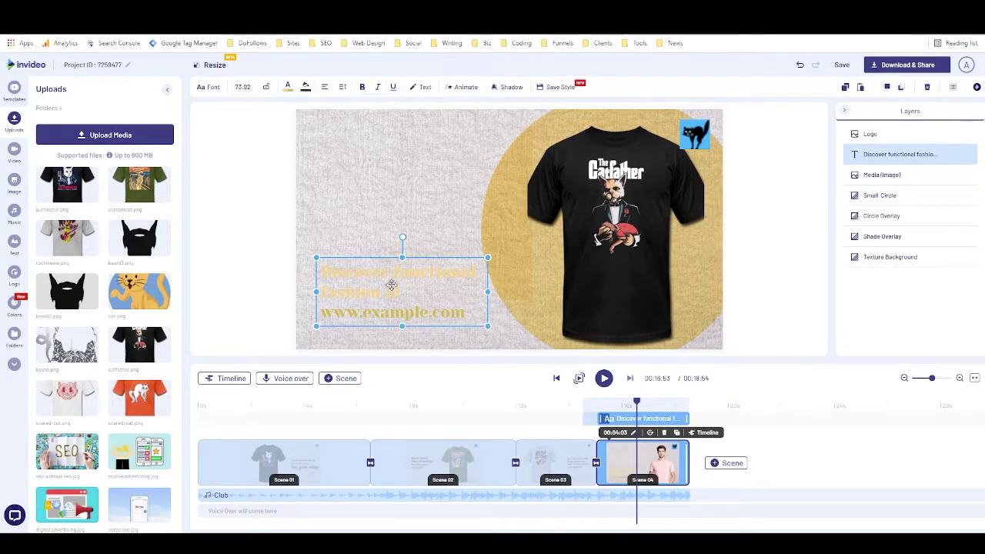
left_click(306, 91)
left_click(287, 86)
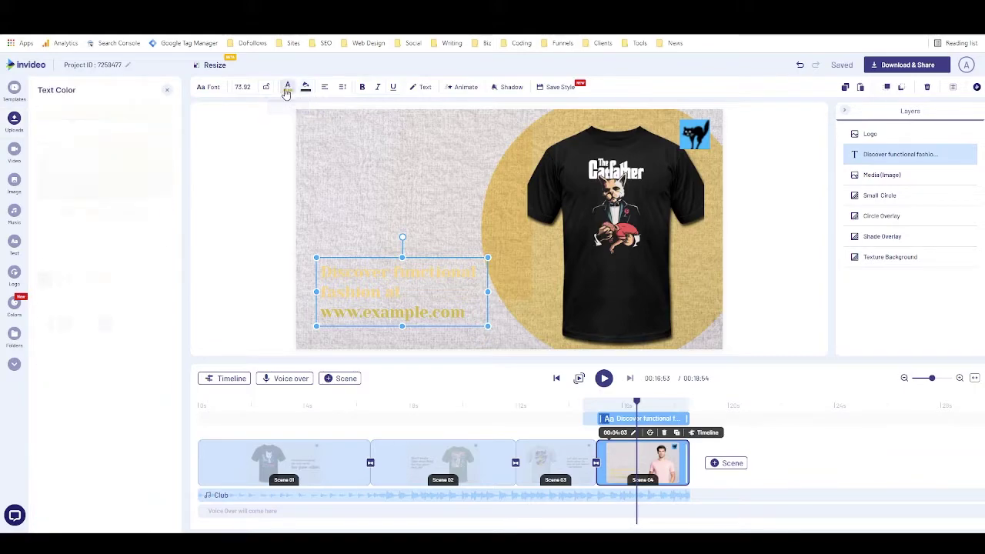
left_click(45, 279)
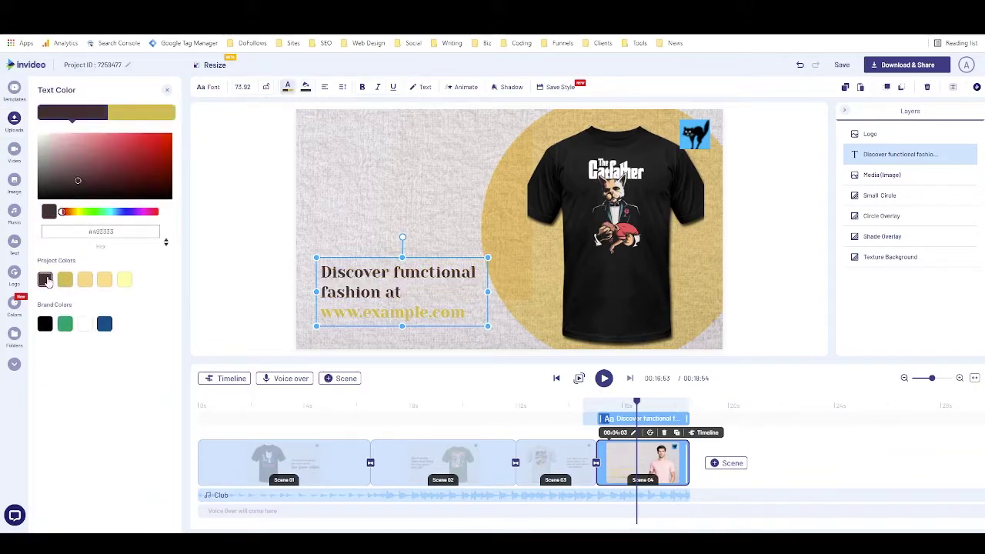
- Replace "Discover functional fashion at" in the final scene with "Browse Now at", keeping the web address on its own line
double_click(316, 300)
left_click(402, 293)
left_click_drag(402, 292, 318, 274)
type("Browse")
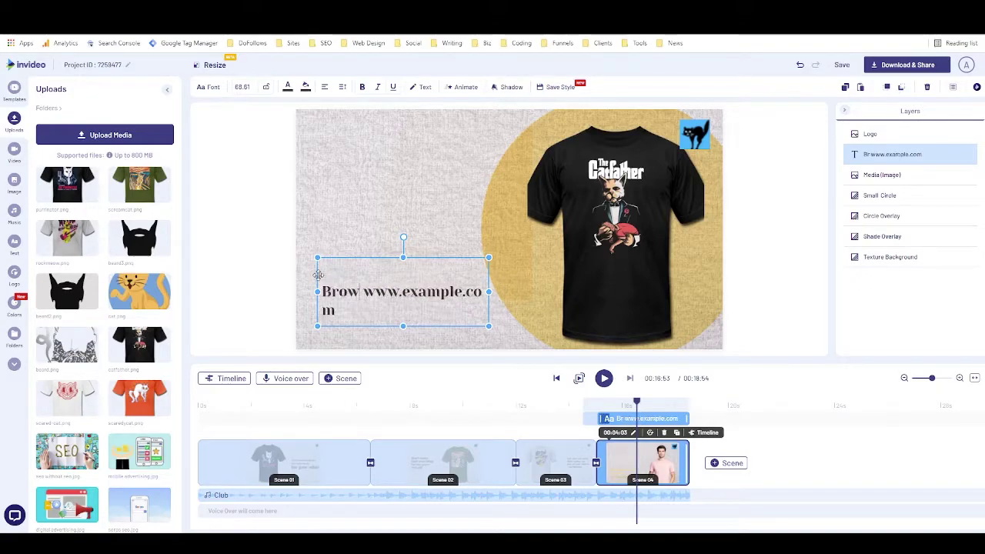
type(" Now")
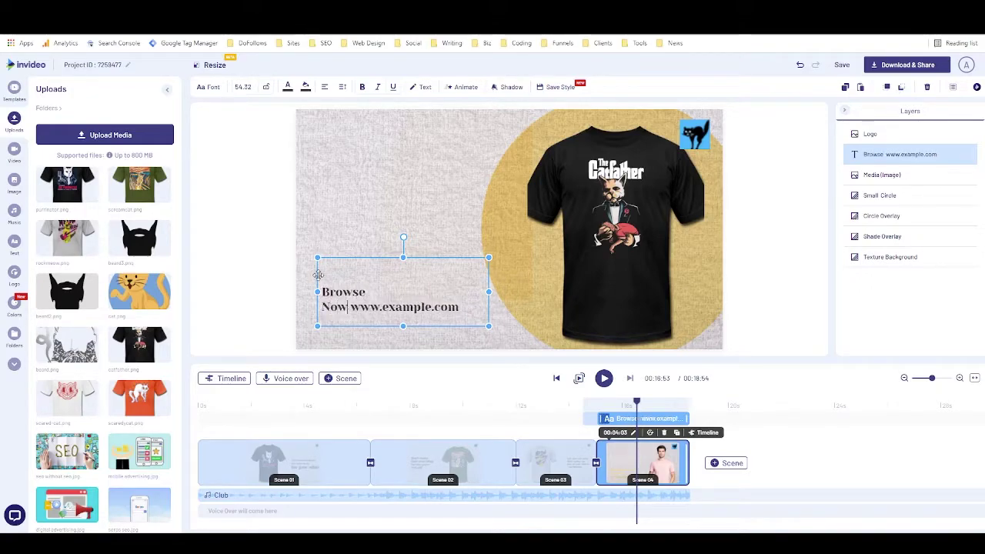
key("Return")
type("at")
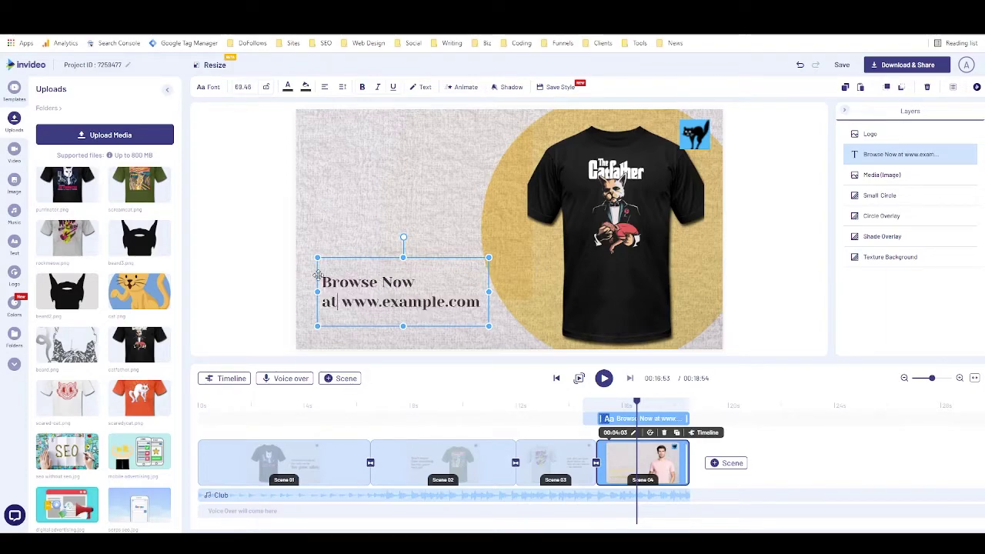
key("Return")
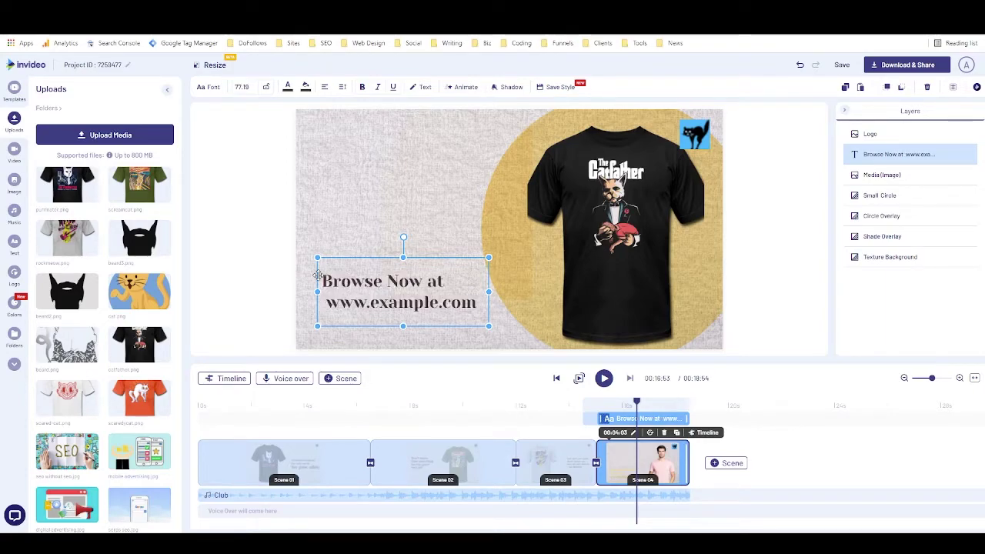
- Replace the placeholder web address with "scaredteecat.com" and make the final scene's text bold
key("shift+End")
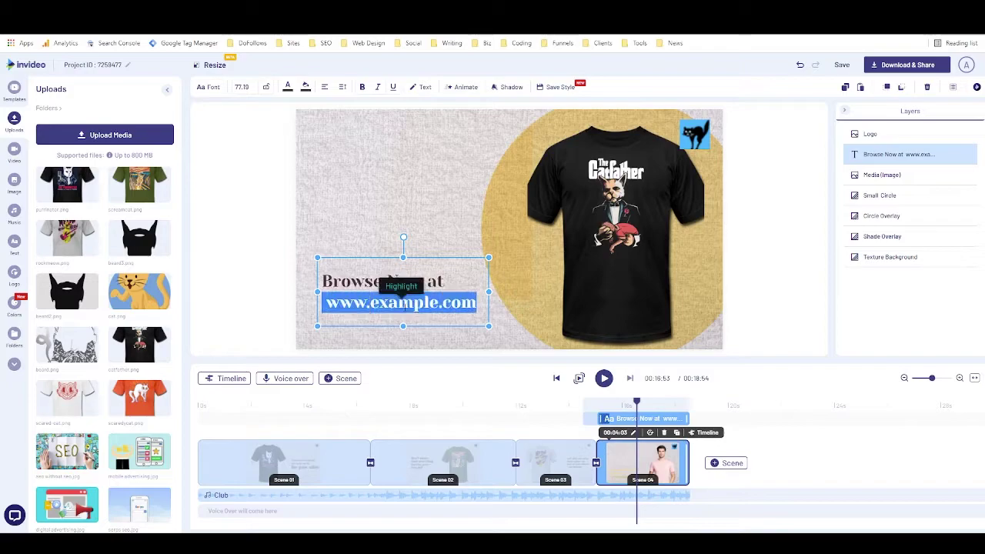
type("sca")
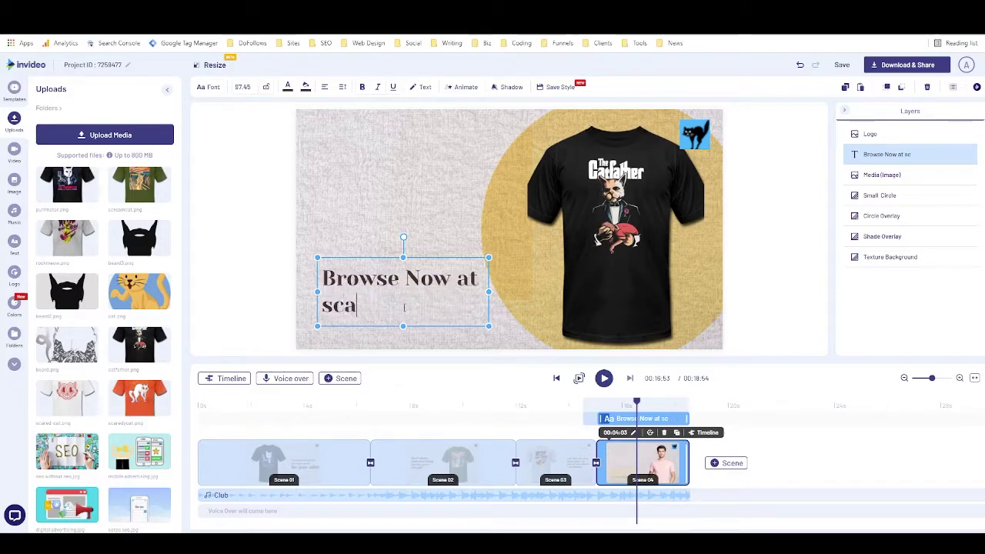
type("redteecat")
key("BackSpace")
type("cat.com")
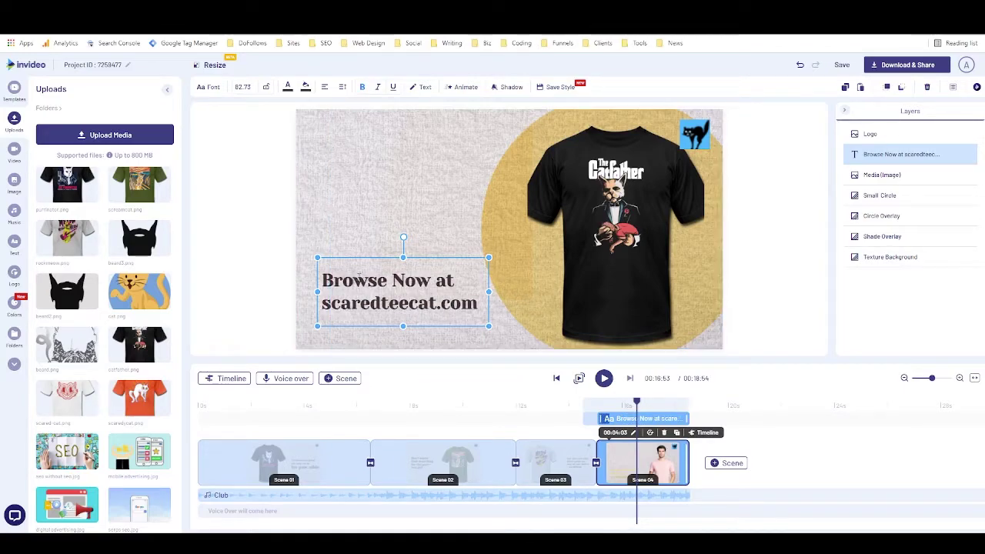
- Give the "Browse Now at scaredteecat.com" text a character-by-character Fade In entrance lasting 1.5 seconds
left_click(461, 86)
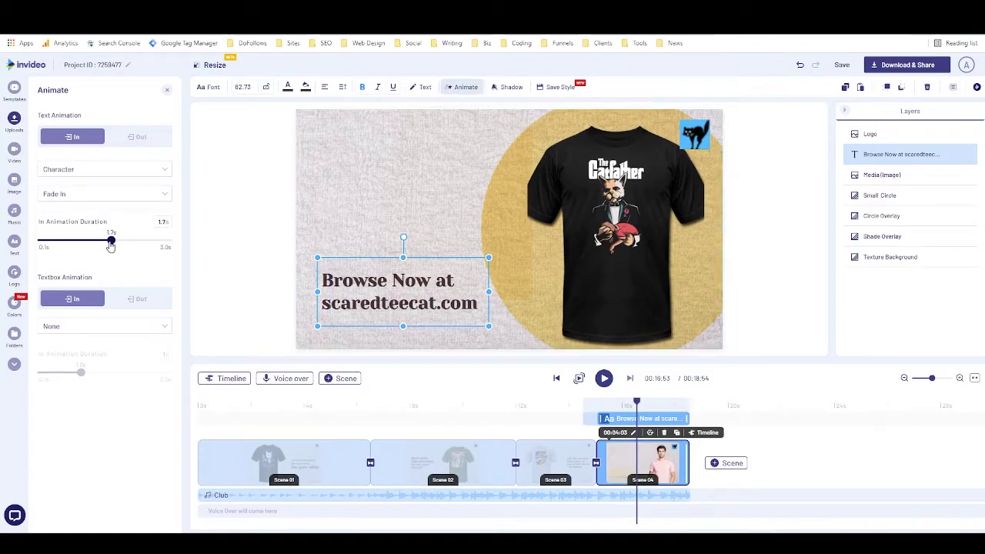
left_click_drag(107, 243, 104, 246)
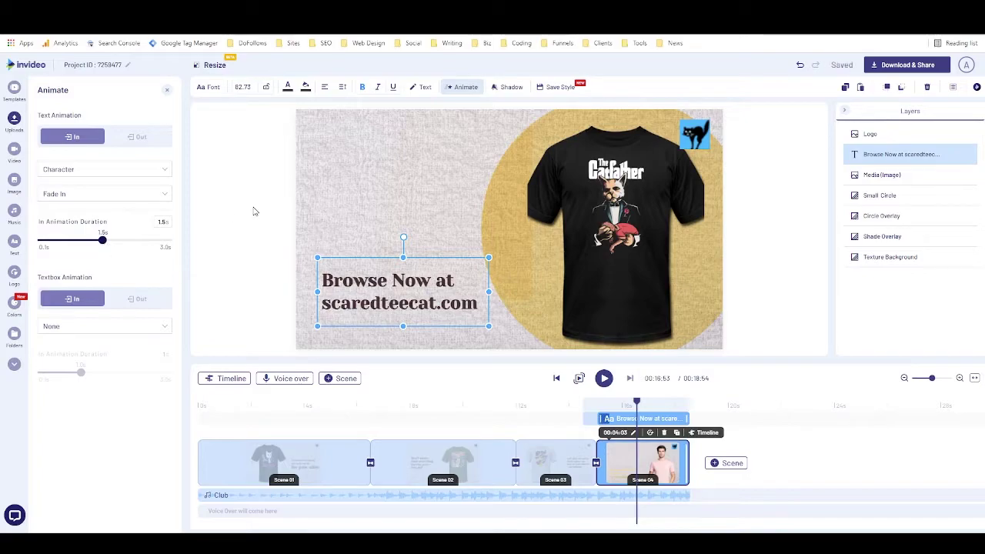
- Shrink the final scene's cat logo to a small mark near the canvas's upper-right corner, matching the earlier scenes
left_click(689, 139)
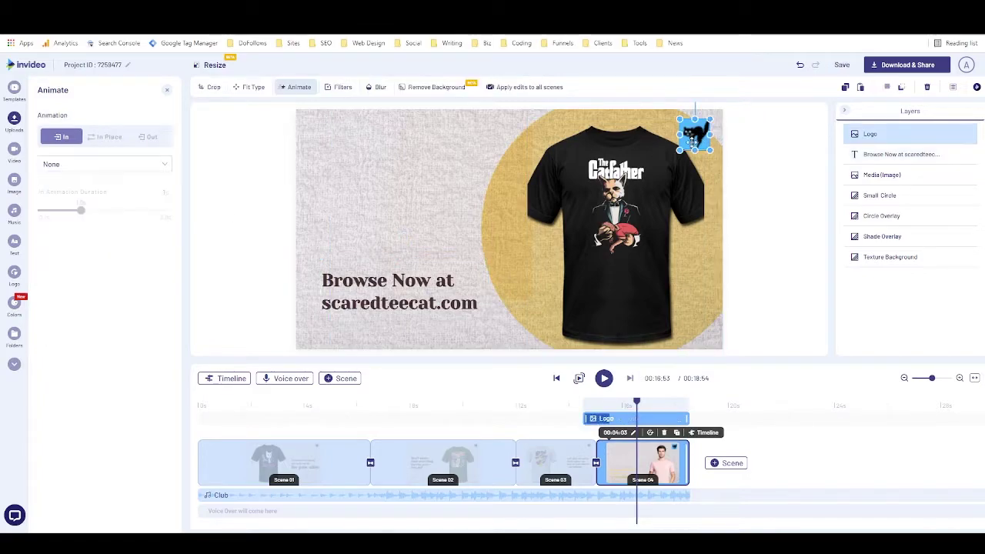
left_click_drag(680, 150, 692, 138)
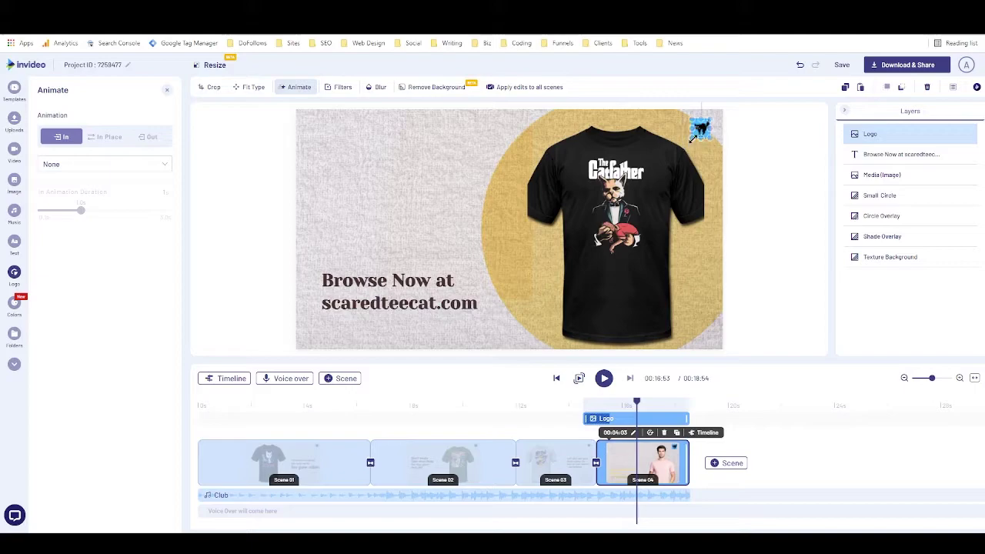
left_click(305, 200)
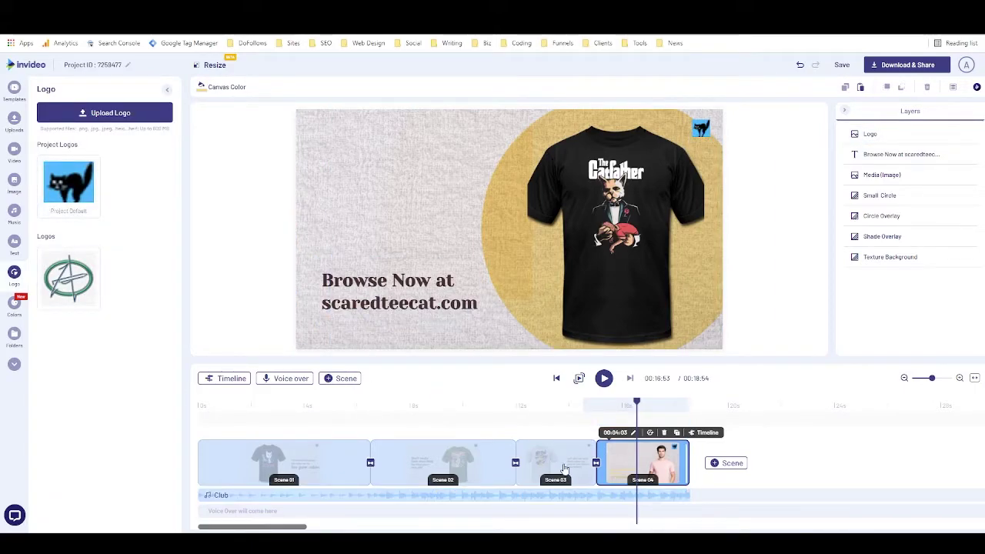
- Lengthen the third scene, with the "Get 20% off your first order" text, to about 7.1 seconds
left_click(557, 401)
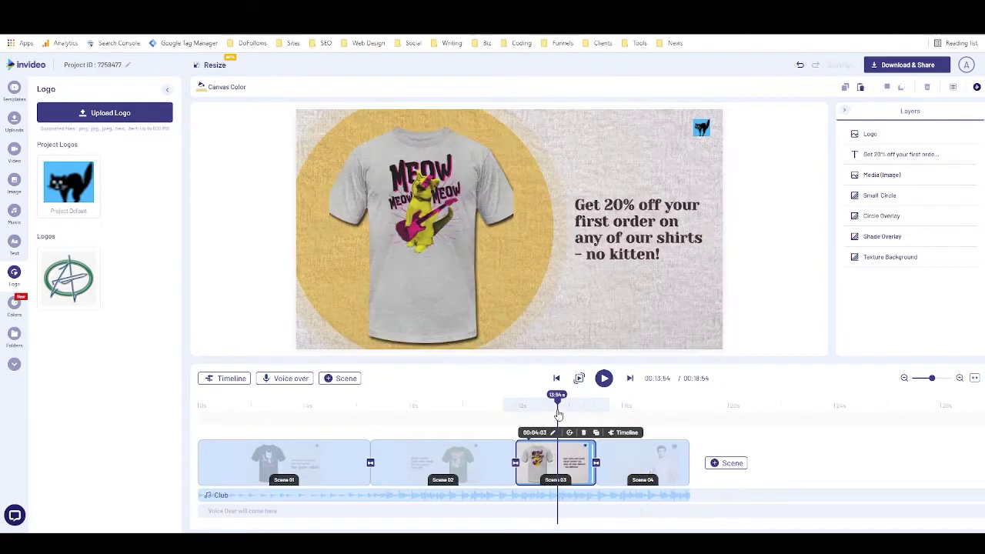
left_click_drag(596, 454, 664, 453)
left_click_drag(671, 452, 674, 452)
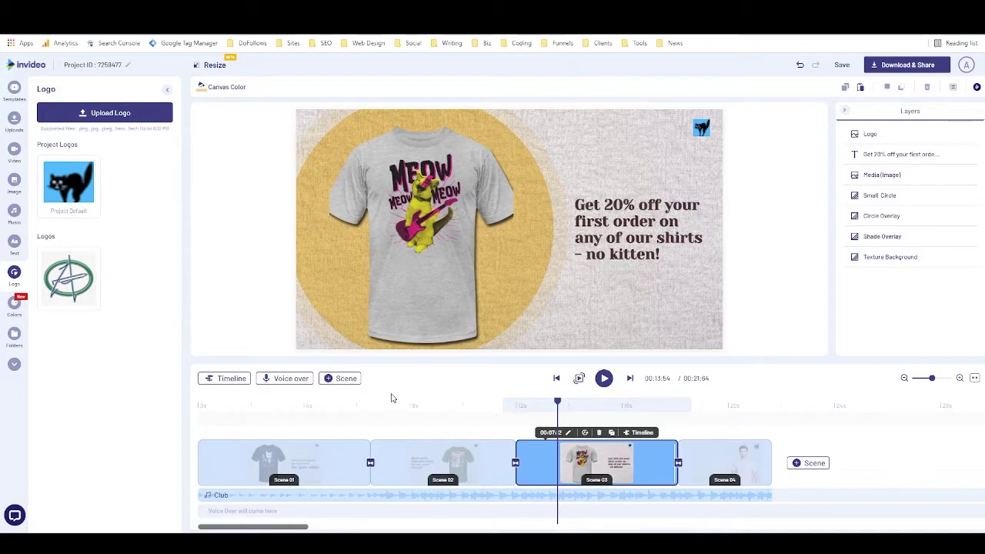
- Preview the whole video from the beginning and extend the final scene's duration to about 4.7 seconds
left_click_drag(557, 401, 199, 408)
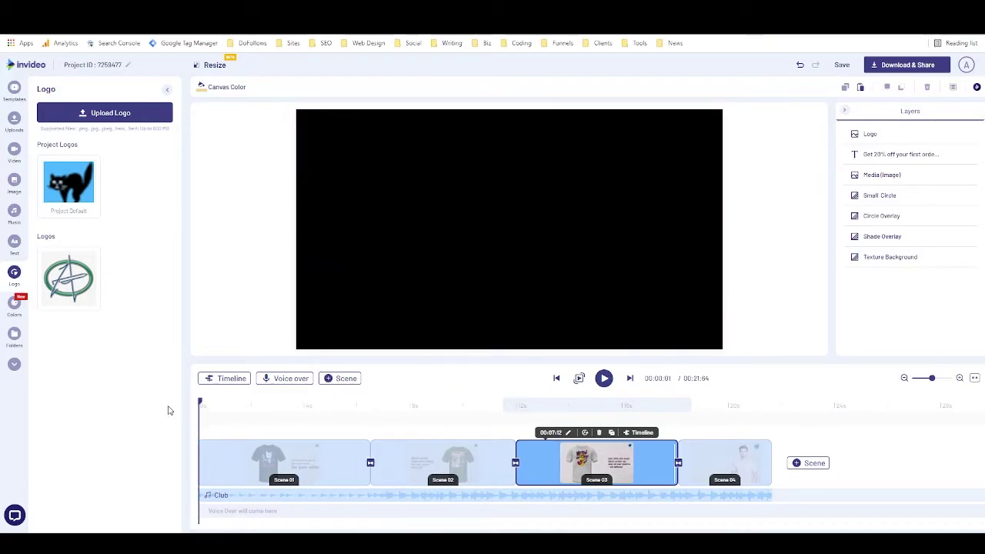
left_click(605, 378)
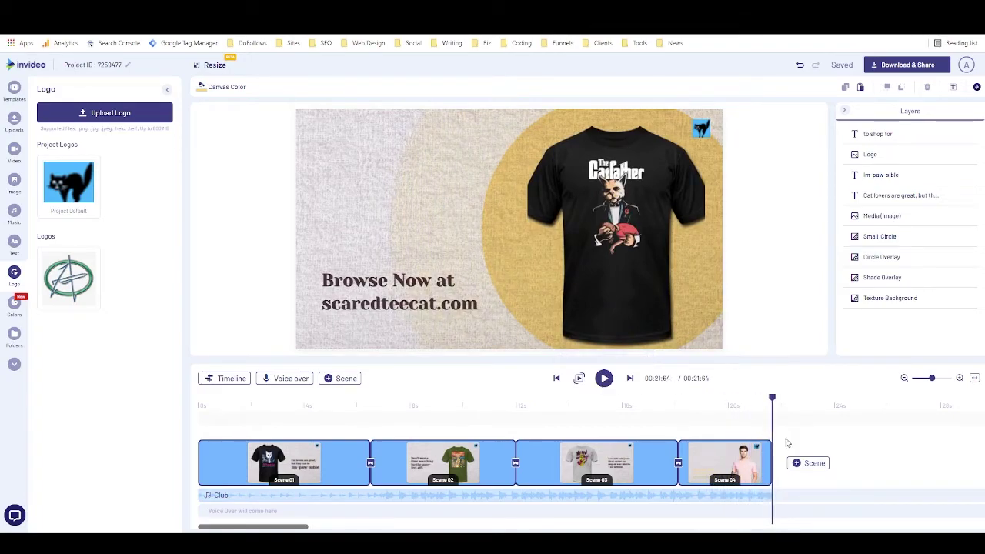
left_click_drag(772, 398, 742, 398)
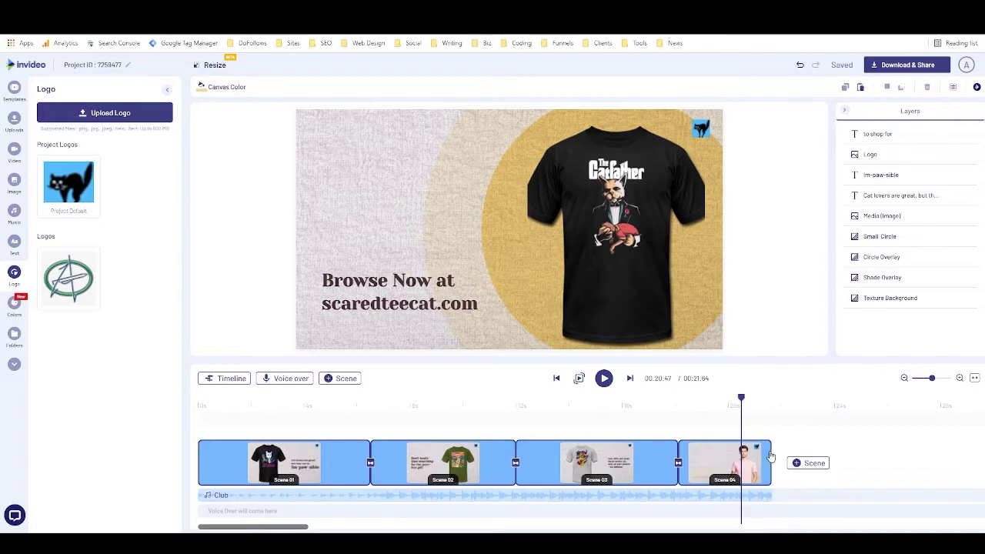
left_click_drag(771, 456, 784, 448)
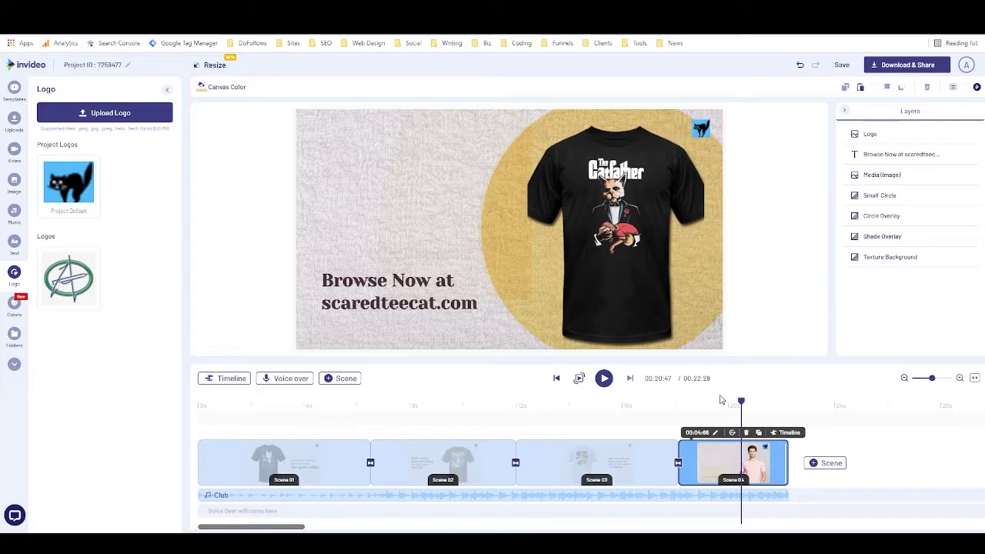
- Rename the project as "scaredTeeCat2"
triple_click(129, 64)
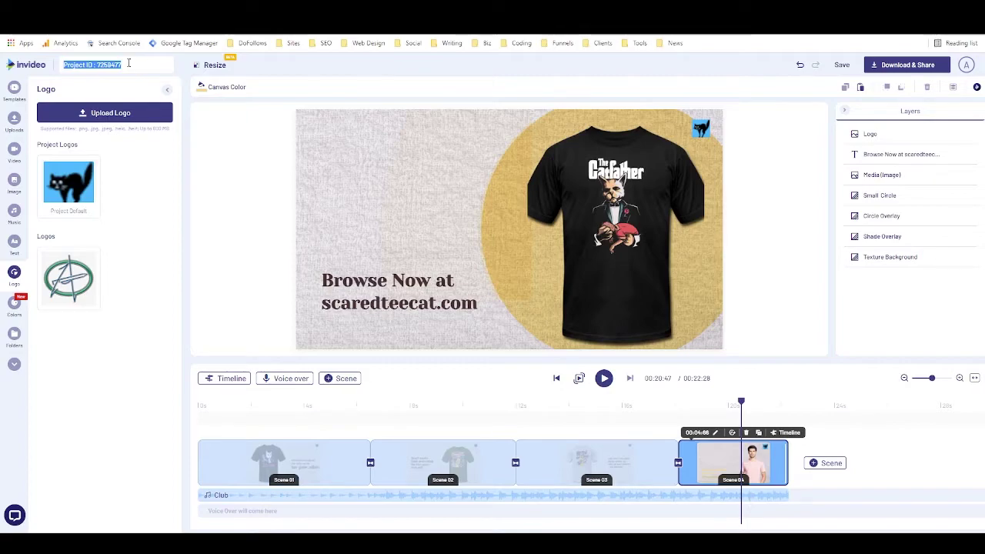
type("scar")
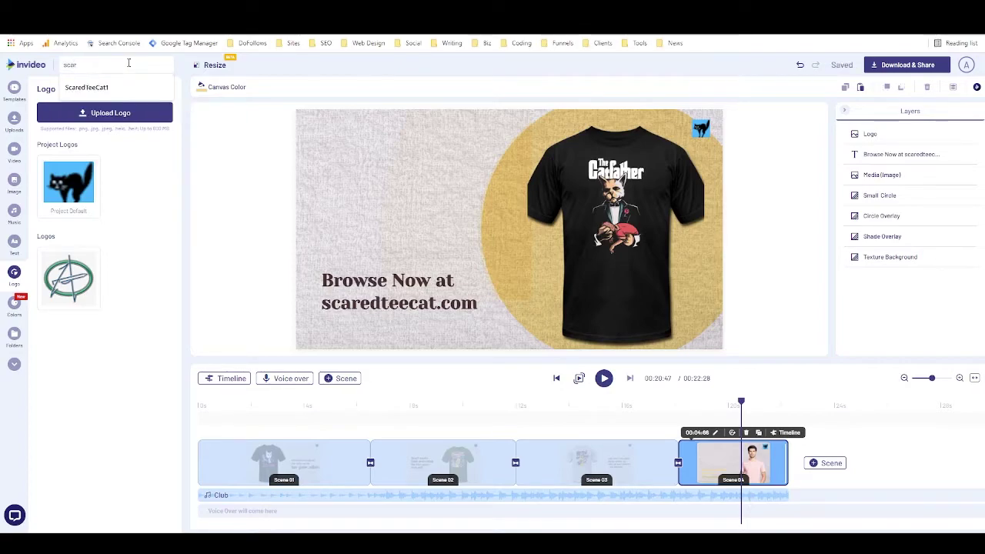
type("edTeeCat2")
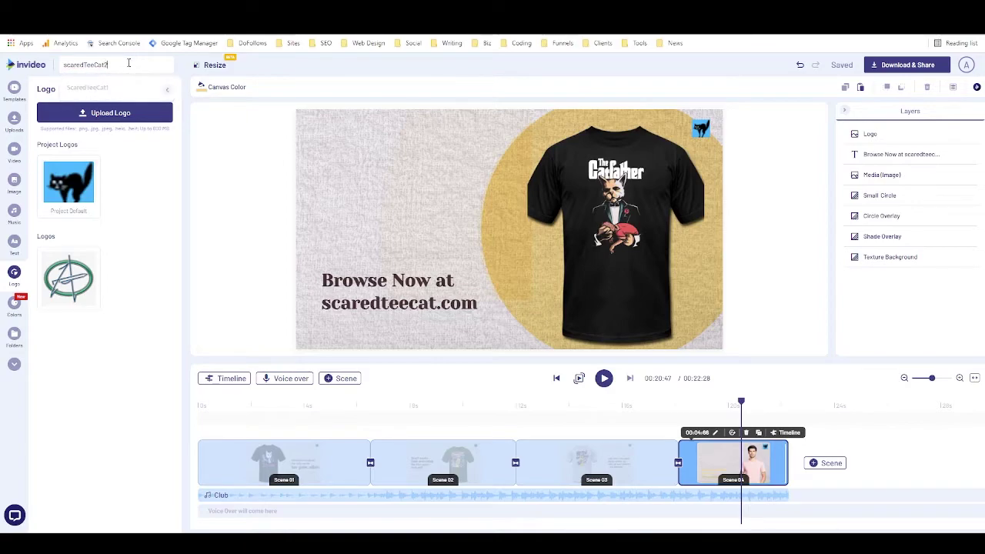
left_click(188, 74)
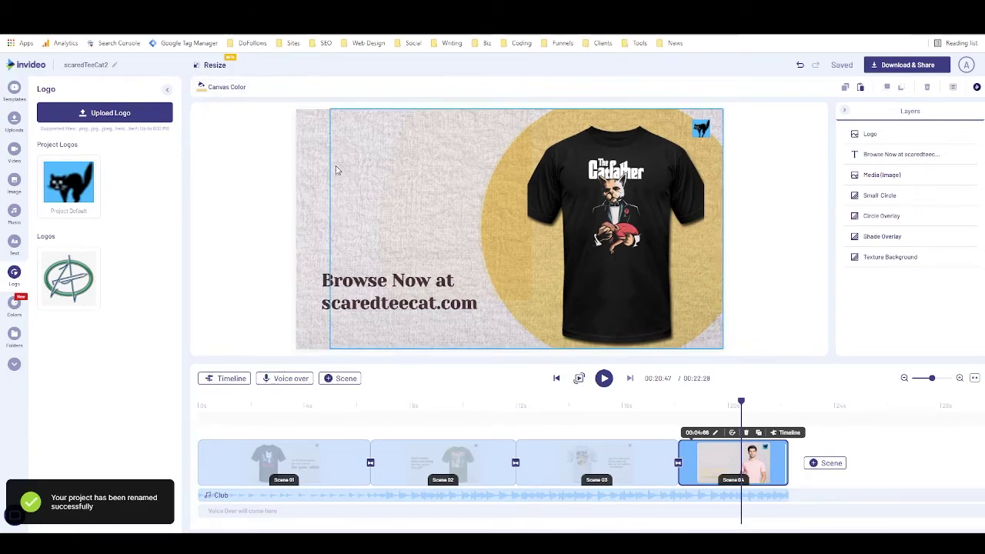
- Export the video at the default 1080p resolution and agree to leave the editor for the projects page
left_click(904, 68)
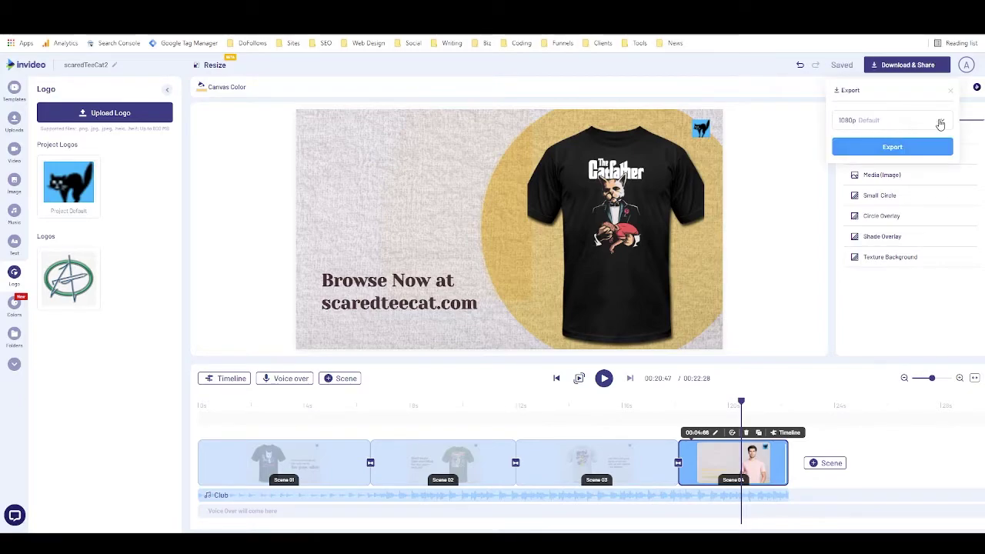
left_click(872, 148)
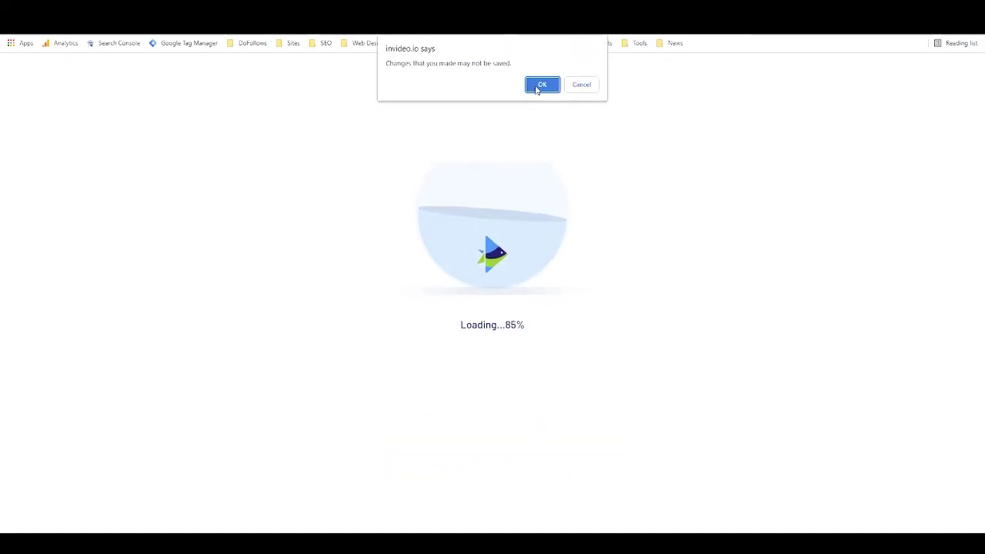
left_click(538, 87)
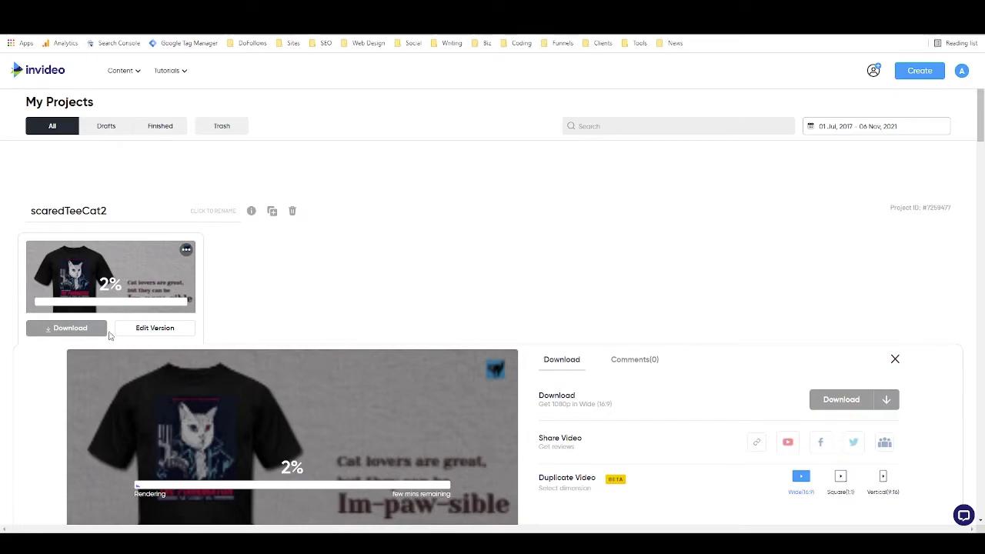
scroll(231, 247, "down", 1)
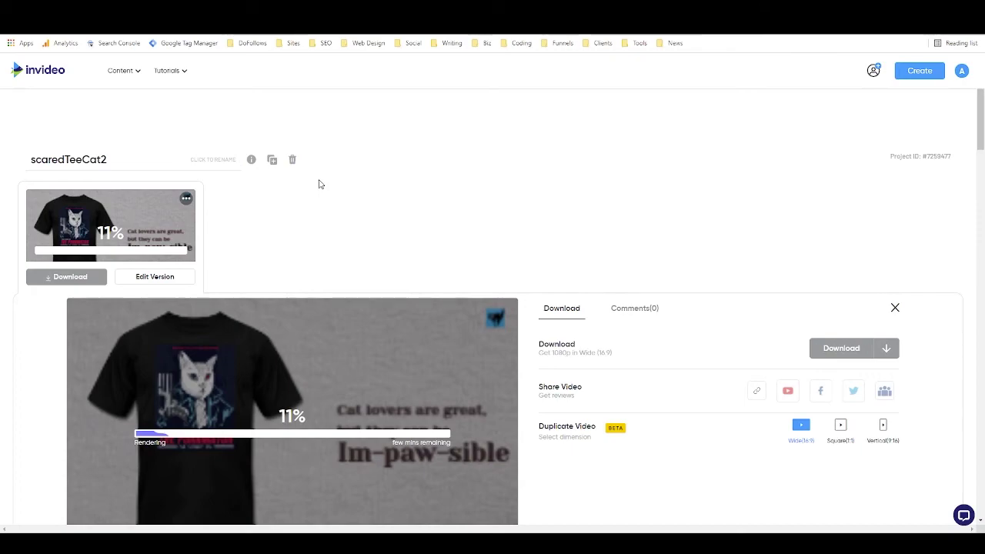
scroll(347, 162, "down", 2)
scroll(359, 154, "up", 2)
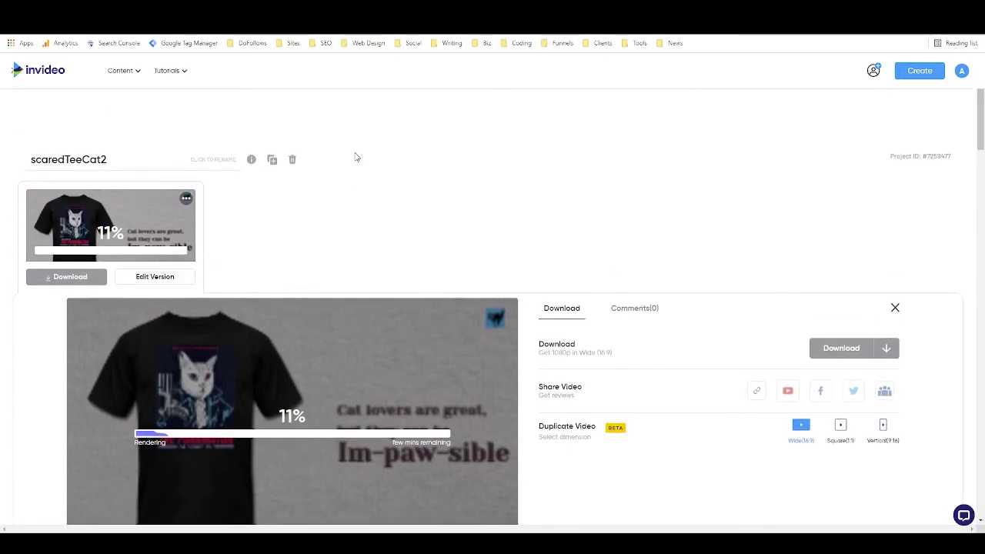